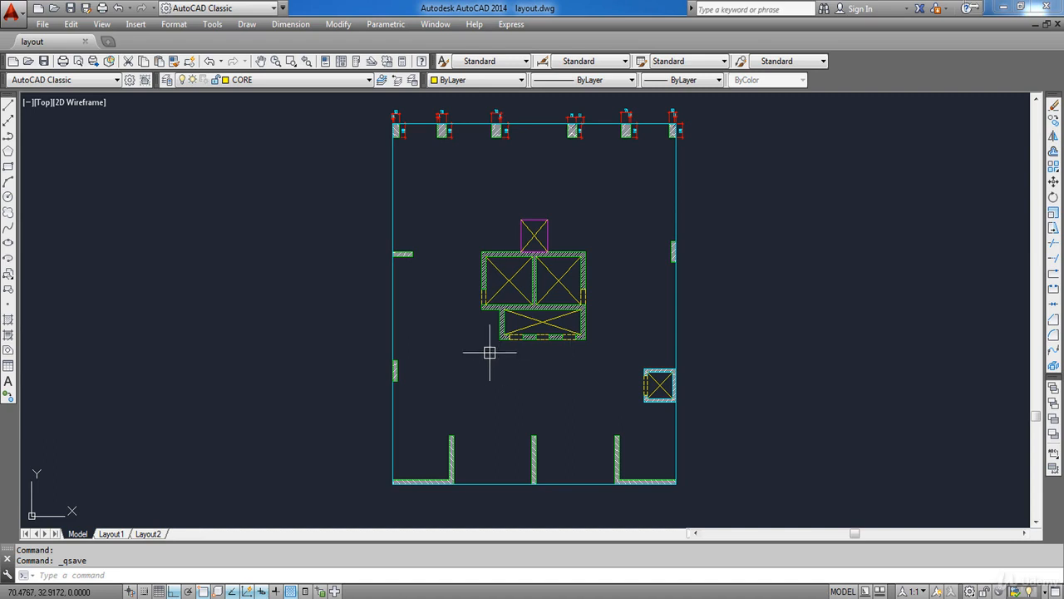
# - Create a new layer named E_Grids and set its colour to grey index 253
pyautogui.click(173, 25)
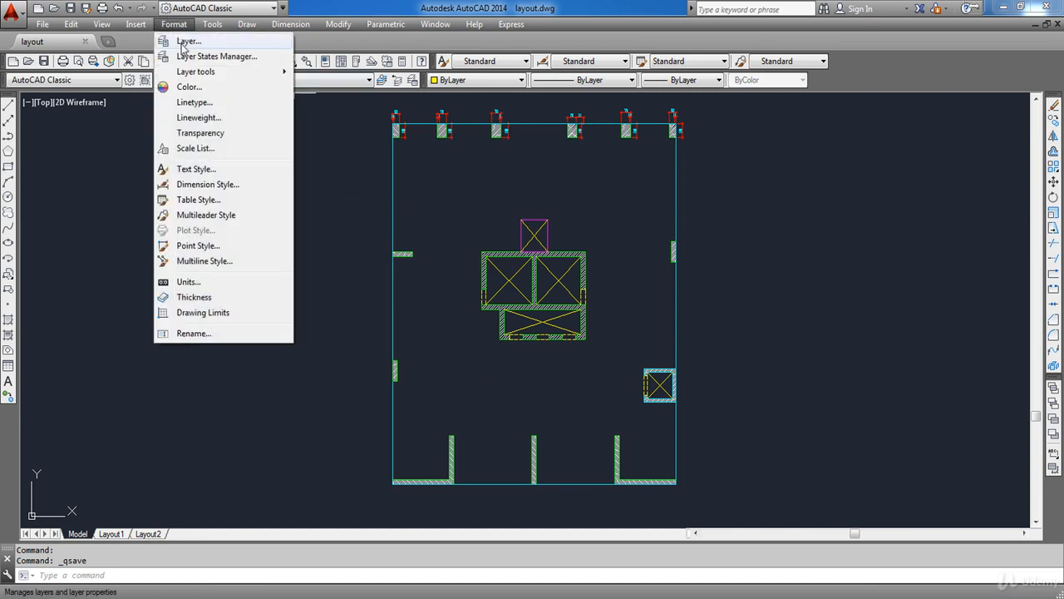
pyautogui.click(183, 43)
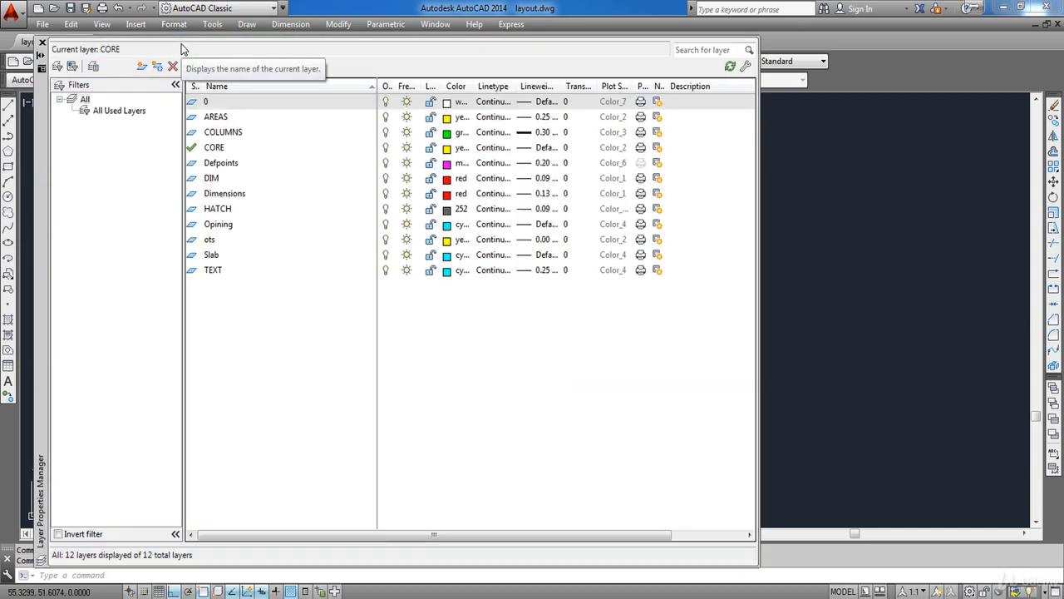
pyautogui.click(141, 70)
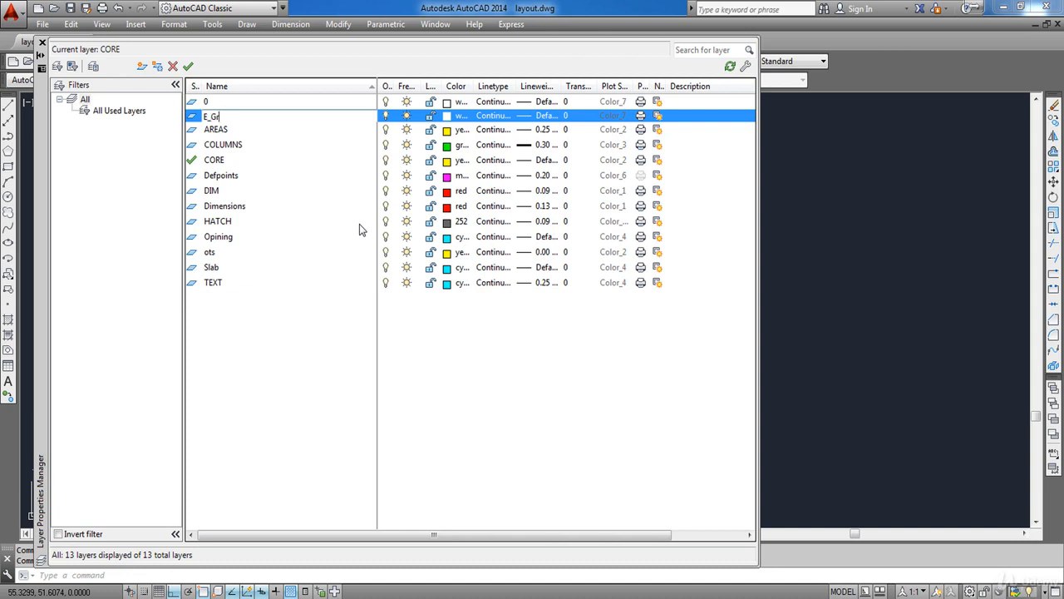
pyautogui.press('Return')
pyautogui.click(458, 120)
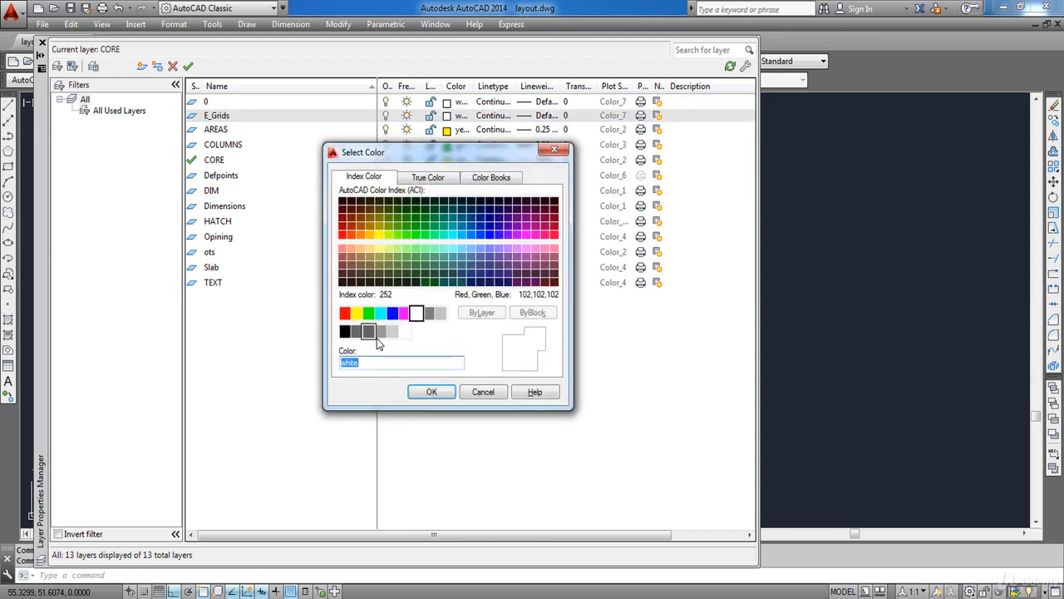
pyautogui.click(380, 331)
pyautogui.click(430, 393)
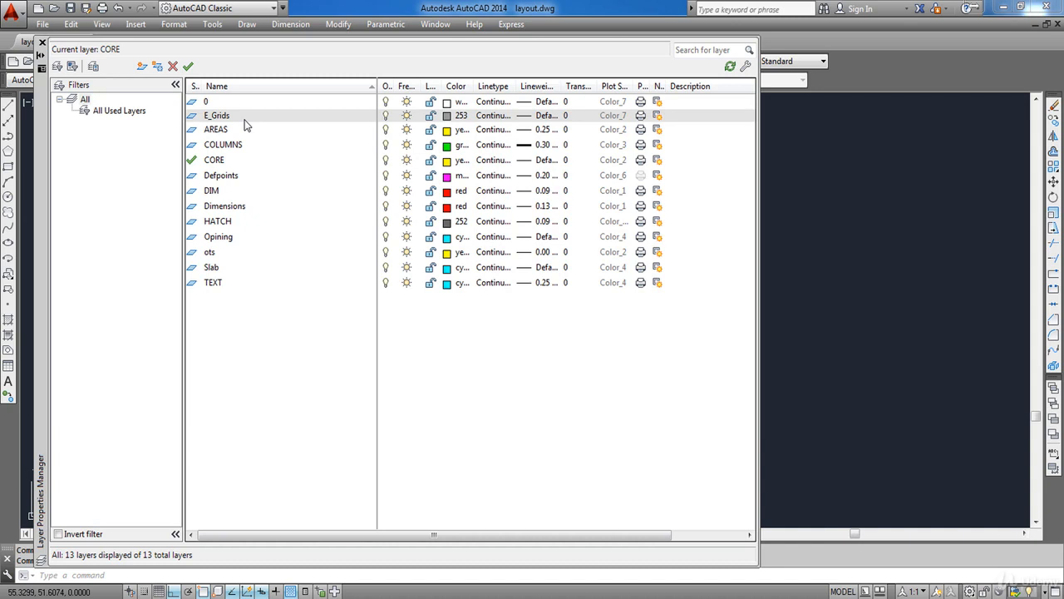
# - Create a new layer named E_Columns and set its colour to yellow
pyautogui.click(142, 66)
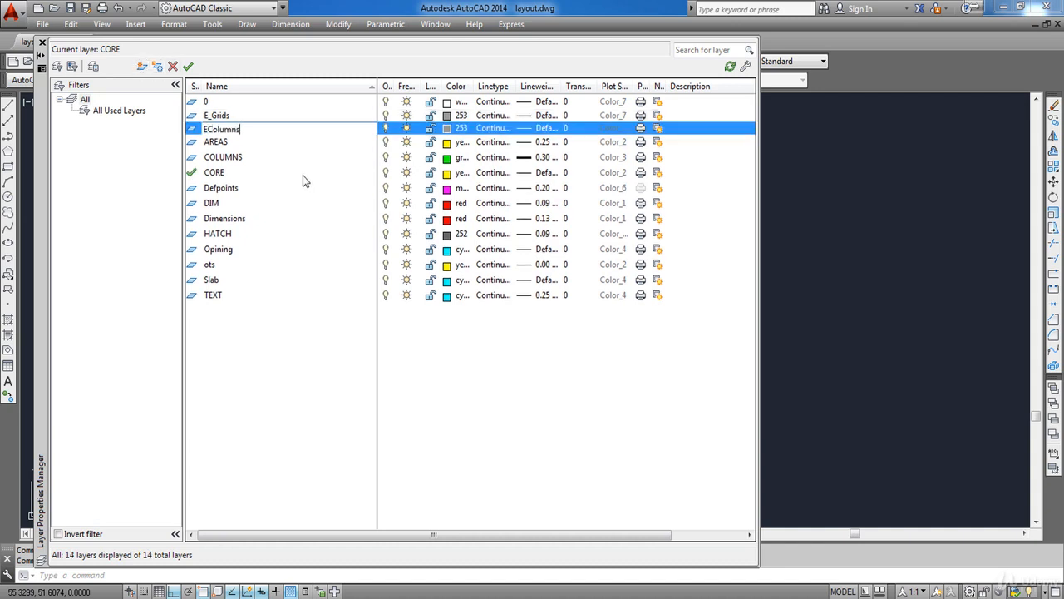
pyautogui.write('E_')
pyautogui.press('Return')
pyautogui.click(448, 129)
pyautogui.click(343, 314)
pyautogui.click(430, 407)
# - Create a new layer named E_Walls and set its colour to red
pyautogui.click(143, 66)
pyautogui.write('E')
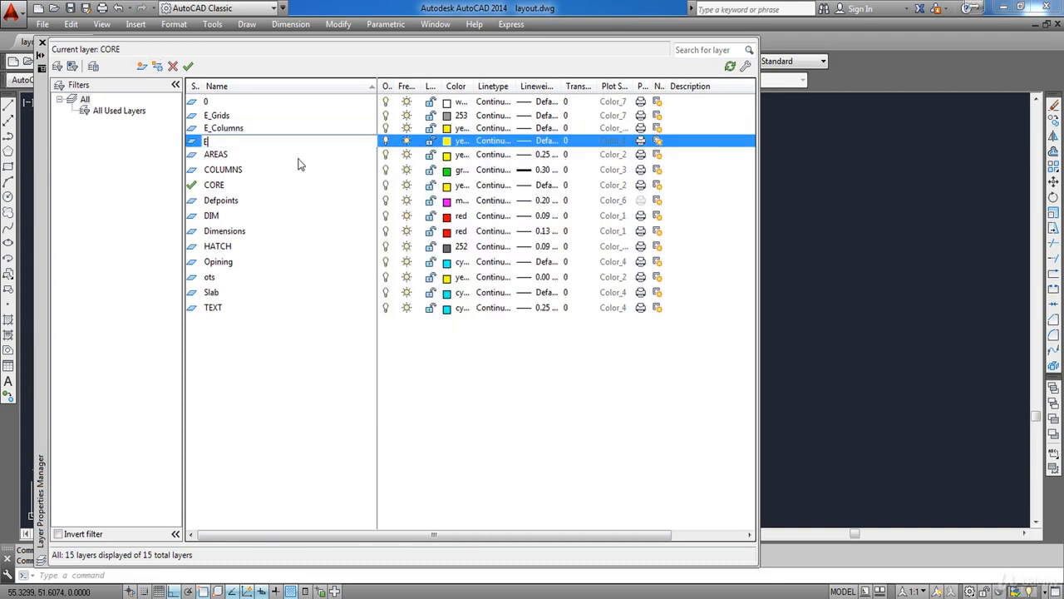
pyautogui.press('Return')
pyautogui.click(448, 142)
pyautogui.click(345, 314)
pyautogui.click(431, 392)
# - Create a new layer named E_Beams and set its colour to green
pyautogui.click(142, 65)
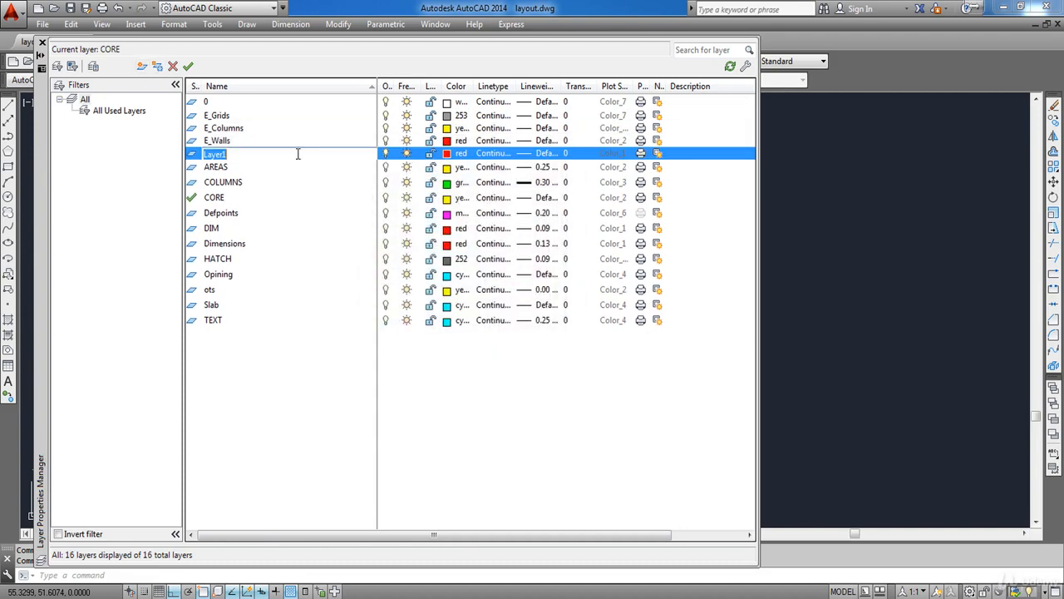
pyautogui.write('E_Beams')
pyautogui.press('Return')
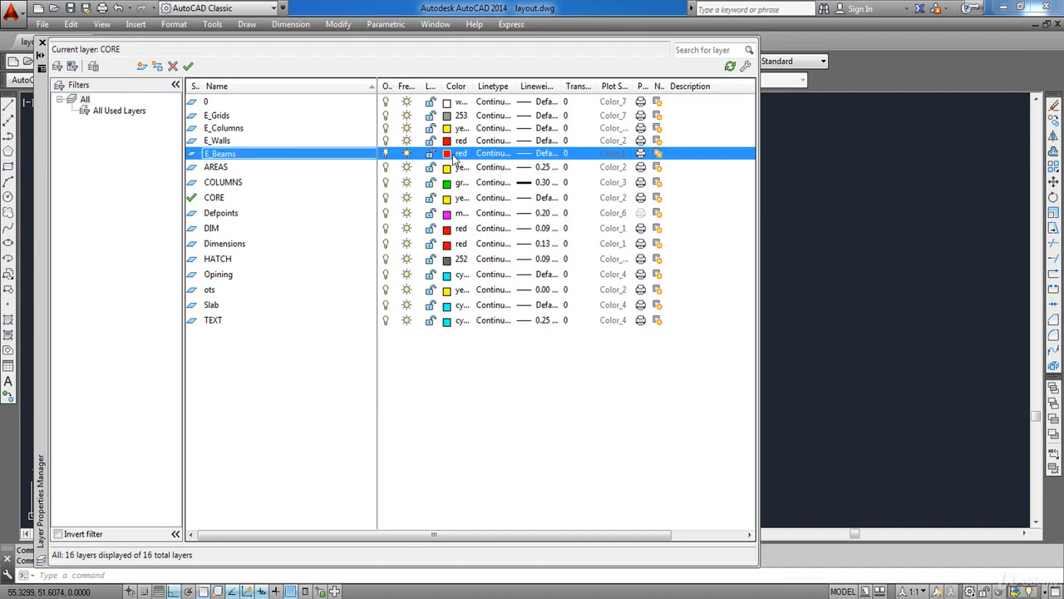
pyautogui.click(449, 154)
pyautogui.click(358, 314)
pyautogui.click(430, 403)
# - Create a new layer named E_Slabs and set its colour to blue
pyautogui.click(142, 65)
pyautogui.write('E_Slabs')
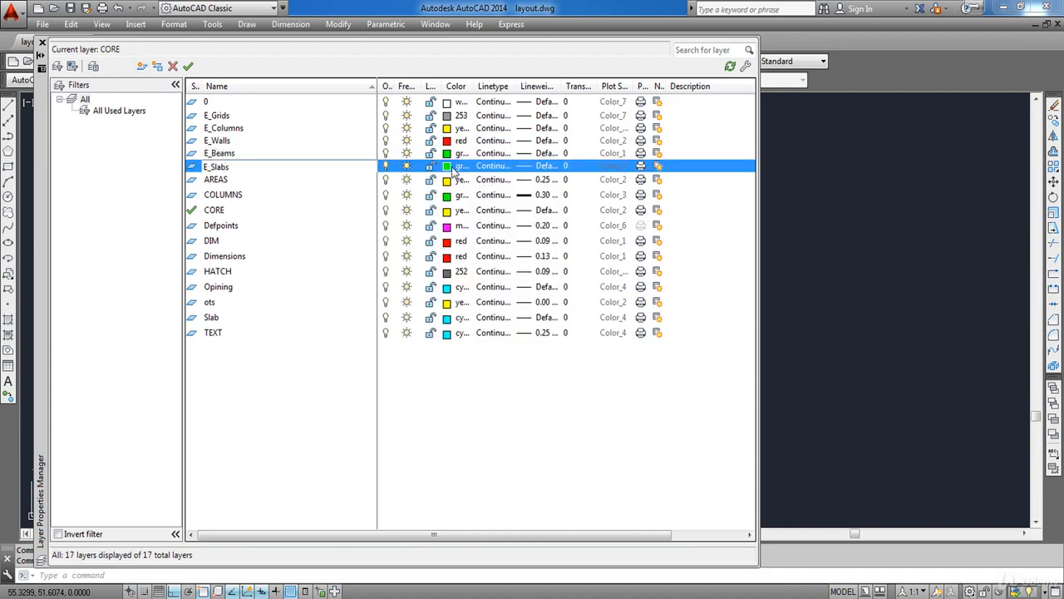
pyautogui.click(449, 167)
pyautogui.click(383, 314)
pyautogui.click(433, 387)
# - Create a new layer named E_Openings in magenta and close the layer manager
pyautogui.hotkey('alt', 'n')
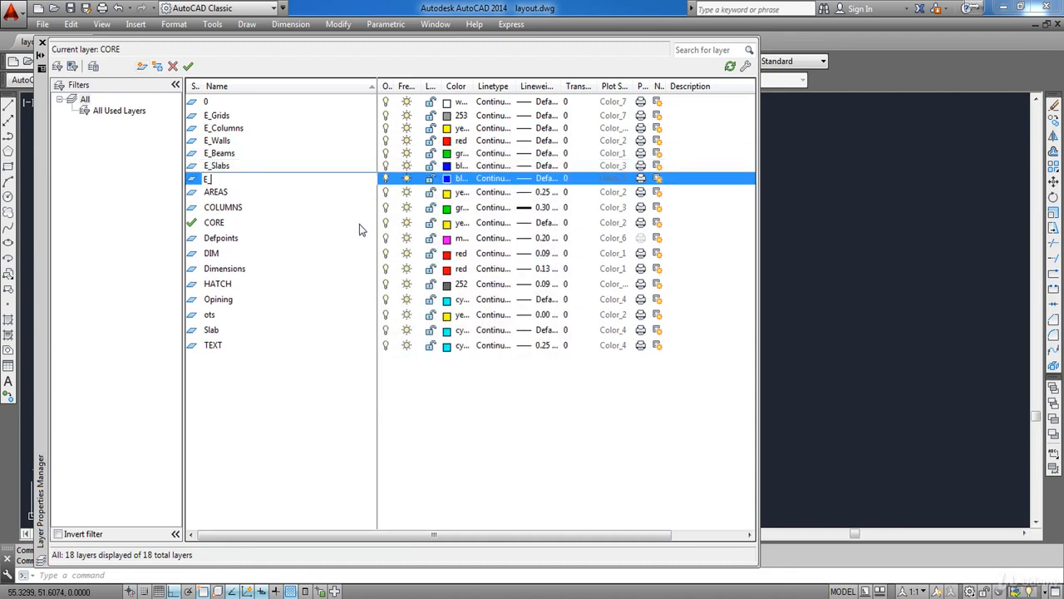
pyautogui.click(449, 179)
pyautogui.click(394, 314)
pyautogui.click(428, 392)
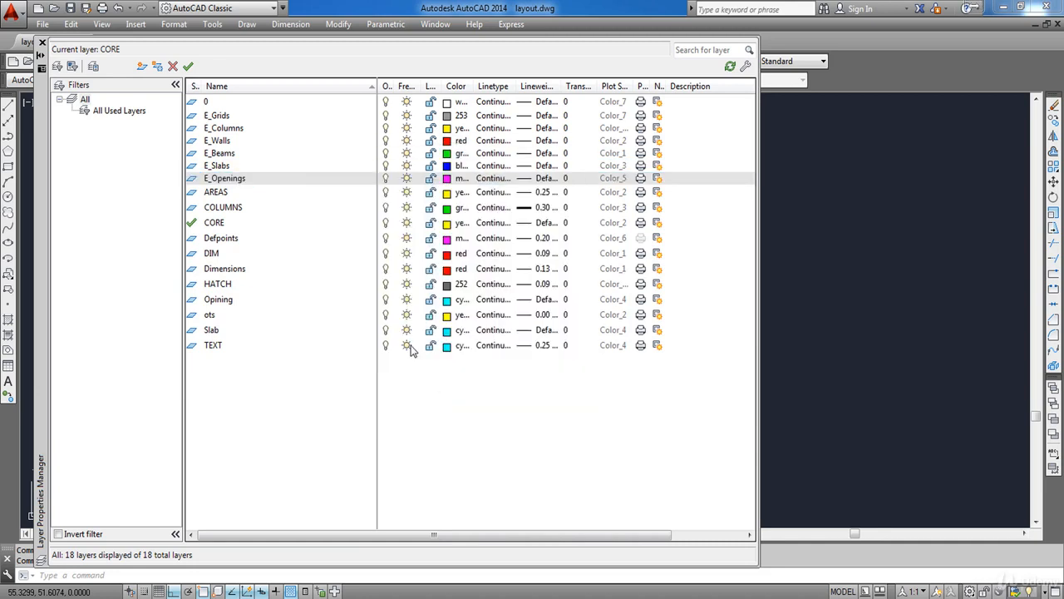
pyautogui.click(267, 116)
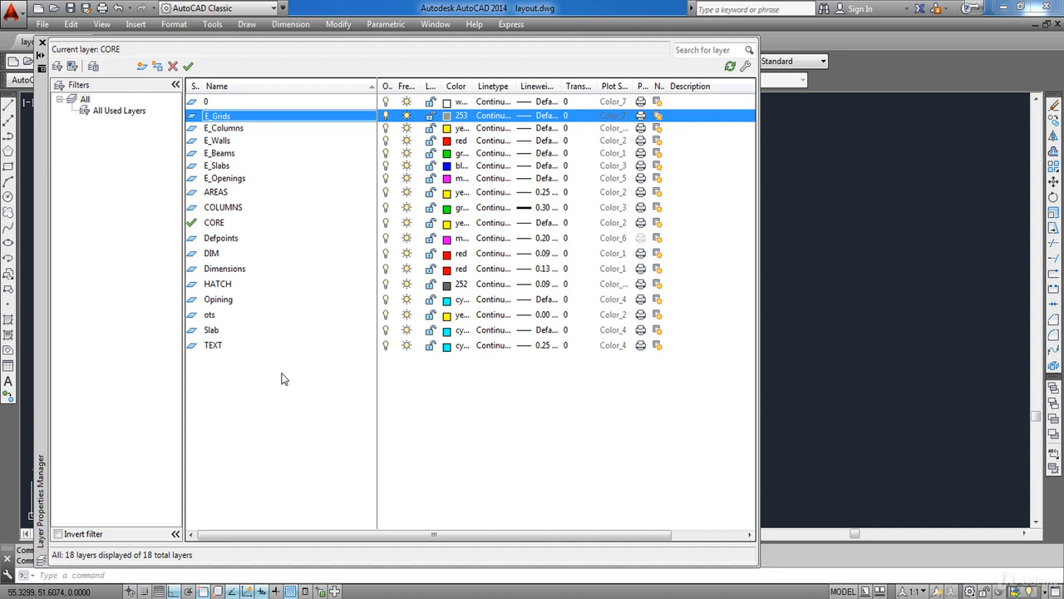
pyautogui.click(41, 42)
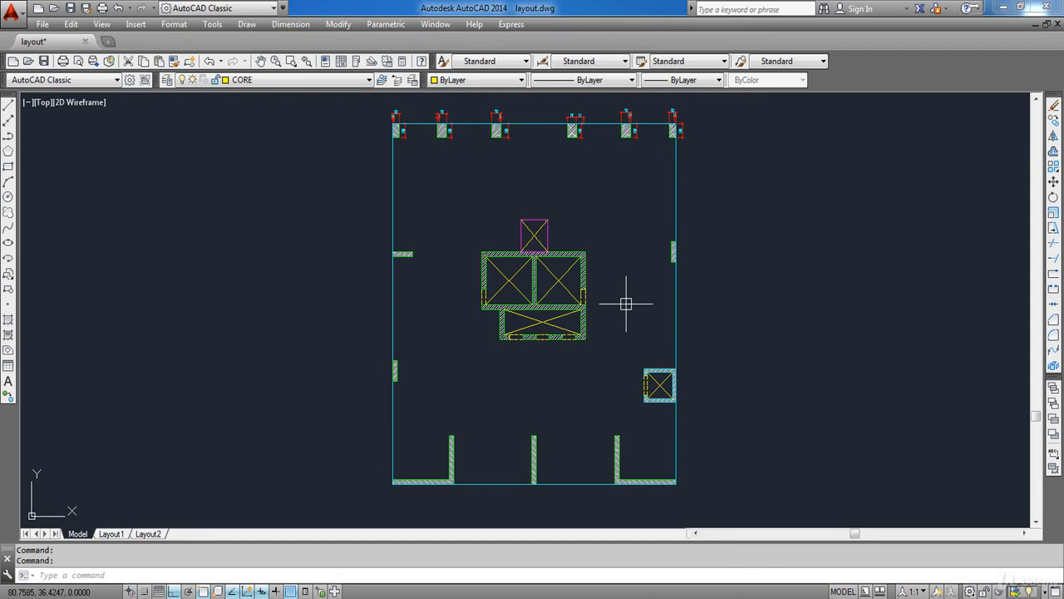
# - Draw a horizontal and a vertical test line in the empty area west of the floor plan
pyautogui.moveTo(608, 252); pyautogui.dragTo(597, 269, button='middle')
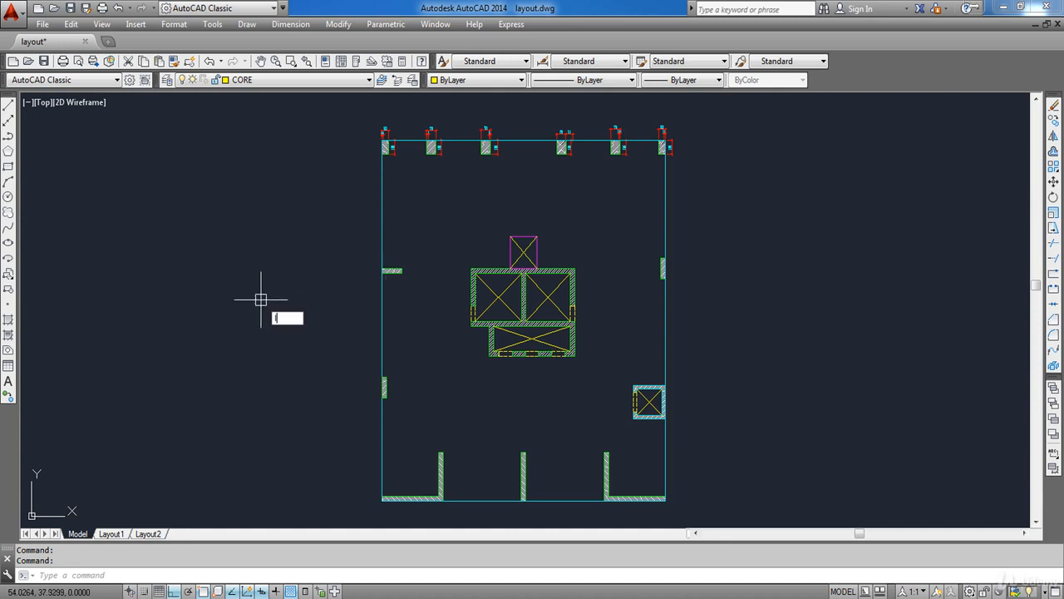
pyautogui.press('Return')
pyautogui.click(228, 298)
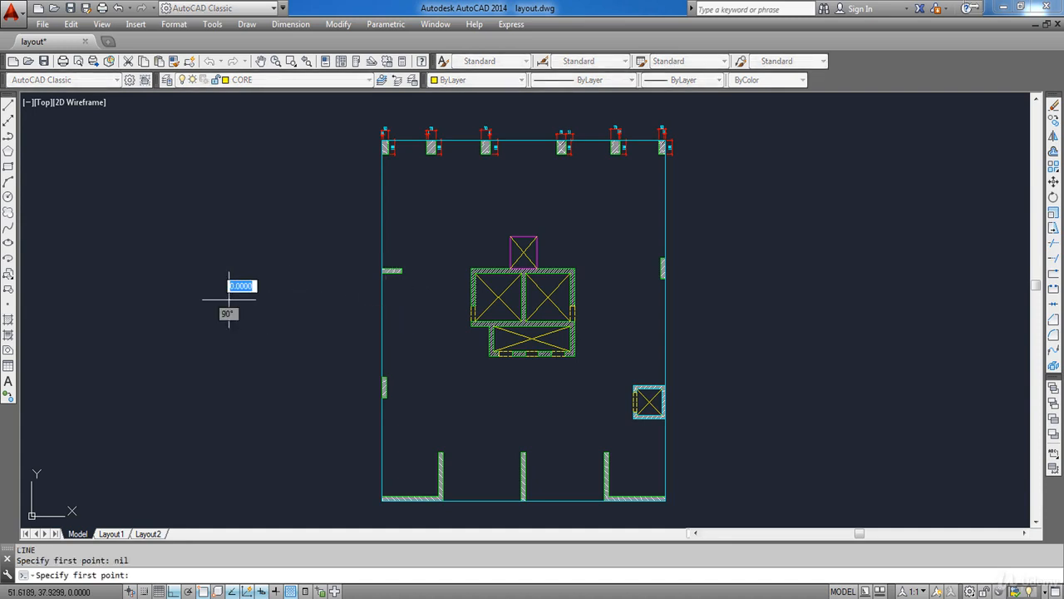
pyautogui.click(342, 299)
pyautogui.press('Escape')
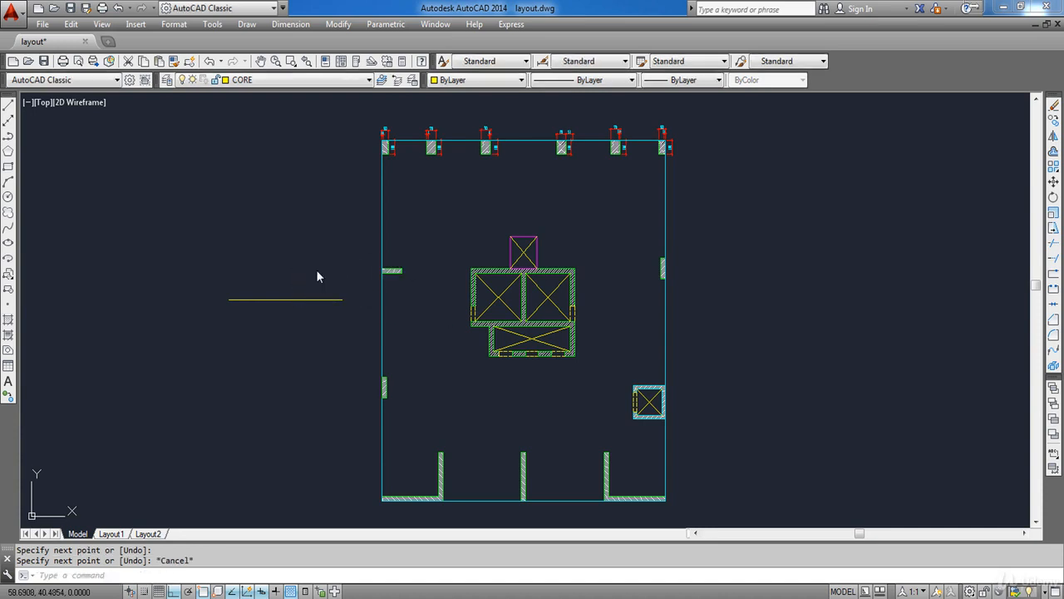
pyautogui.press('Return')
pyautogui.click(317, 268)
pyautogui.click(316, 182)
pyautogui.press('Escape')
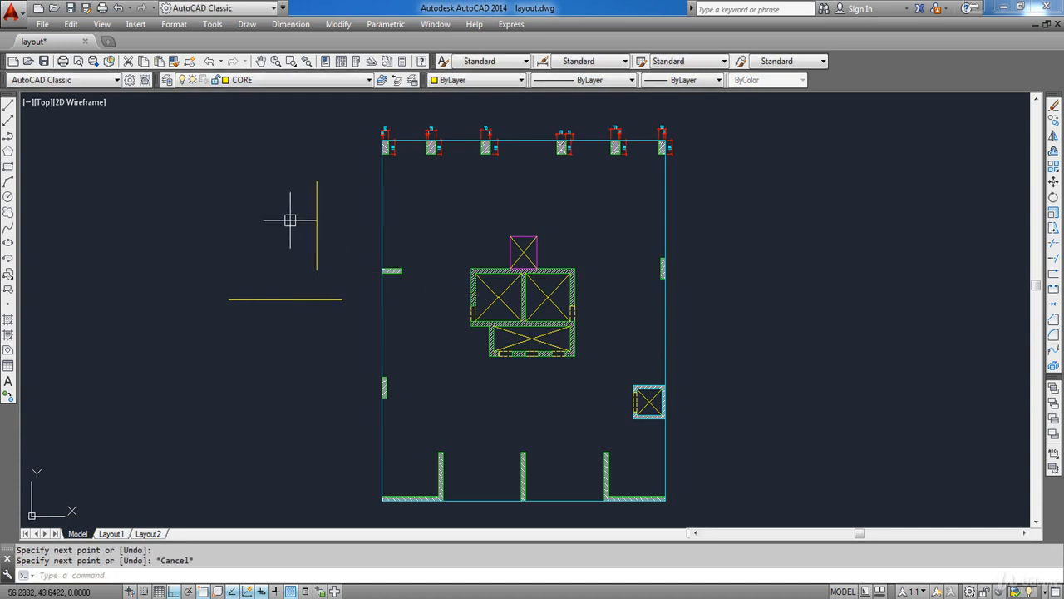
# - Delete the two test lines beside the floor plan
pyautogui.click(327, 325)
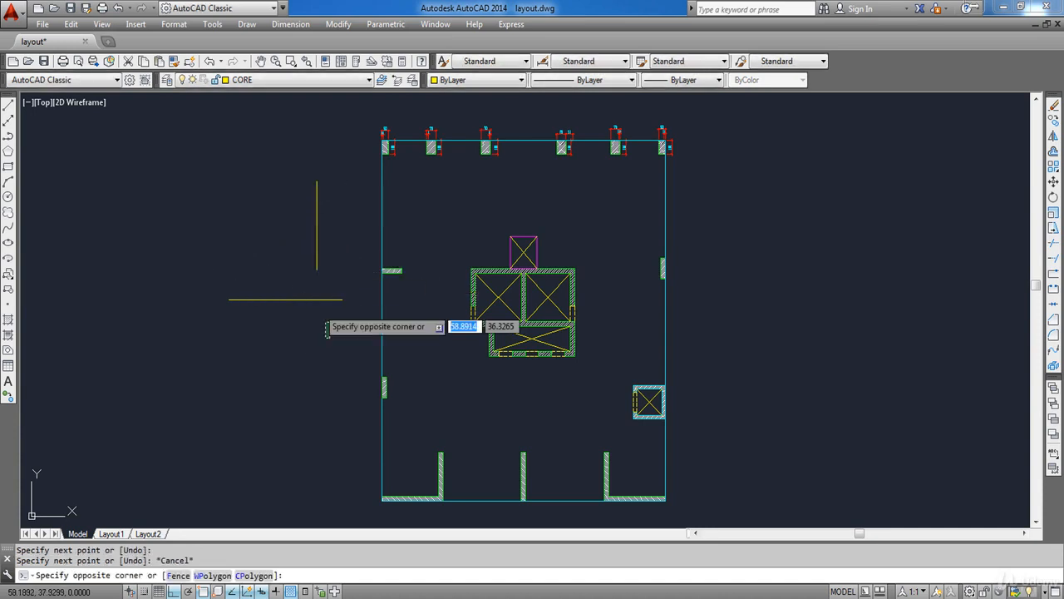
pyautogui.click(230, 207)
pyautogui.press('Delete')
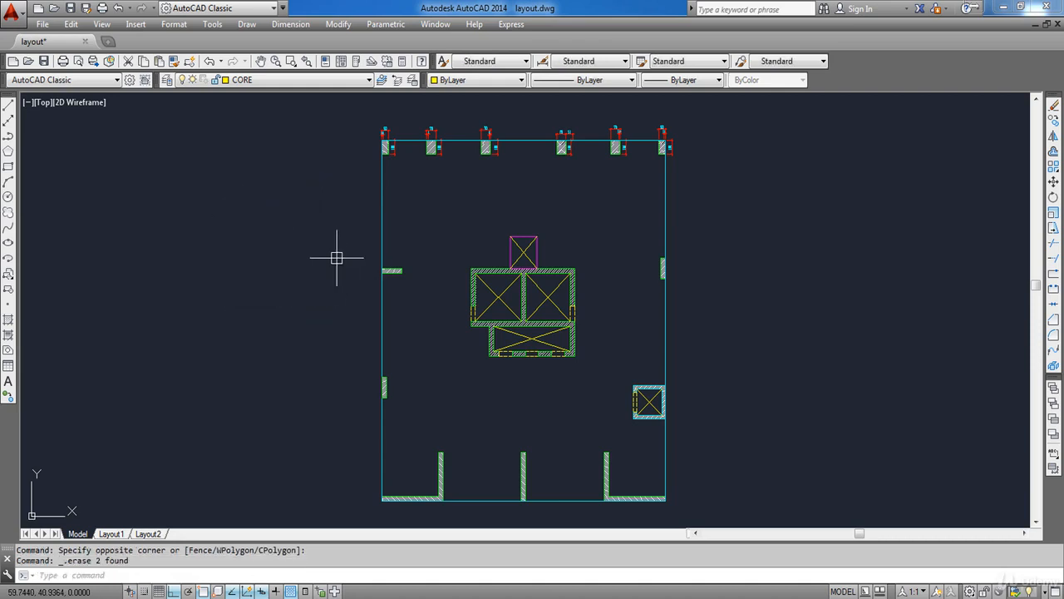
# - Make E_Columns the current layer and trace a rectangle over the 50 by 100 column at the plan's upper-right corner
pyautogui.click(294, 80)
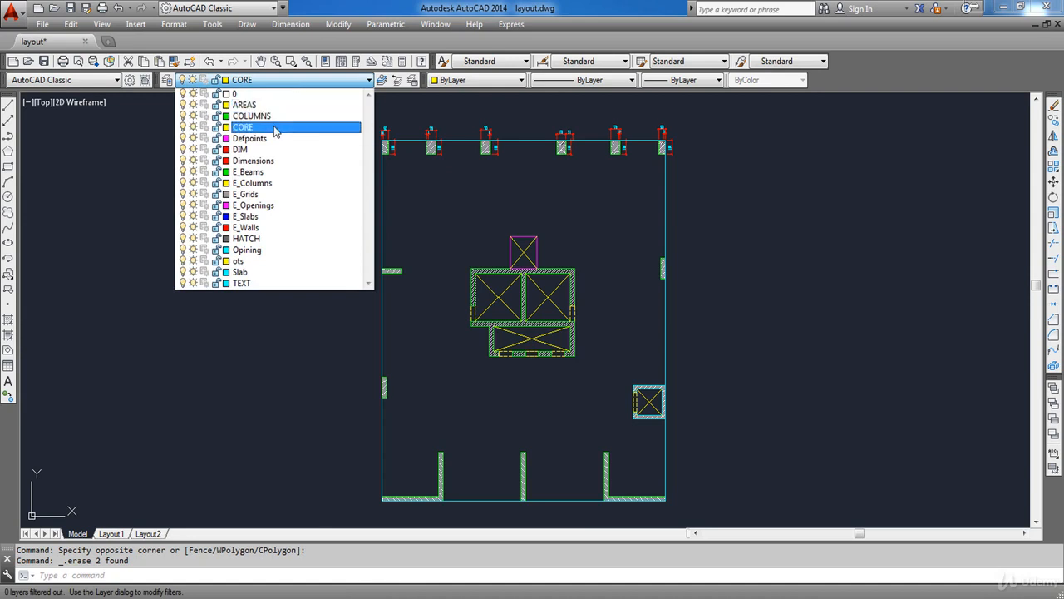
pyautogui.click(265, 183)
pyautogui.scroll(3, 674, 133)
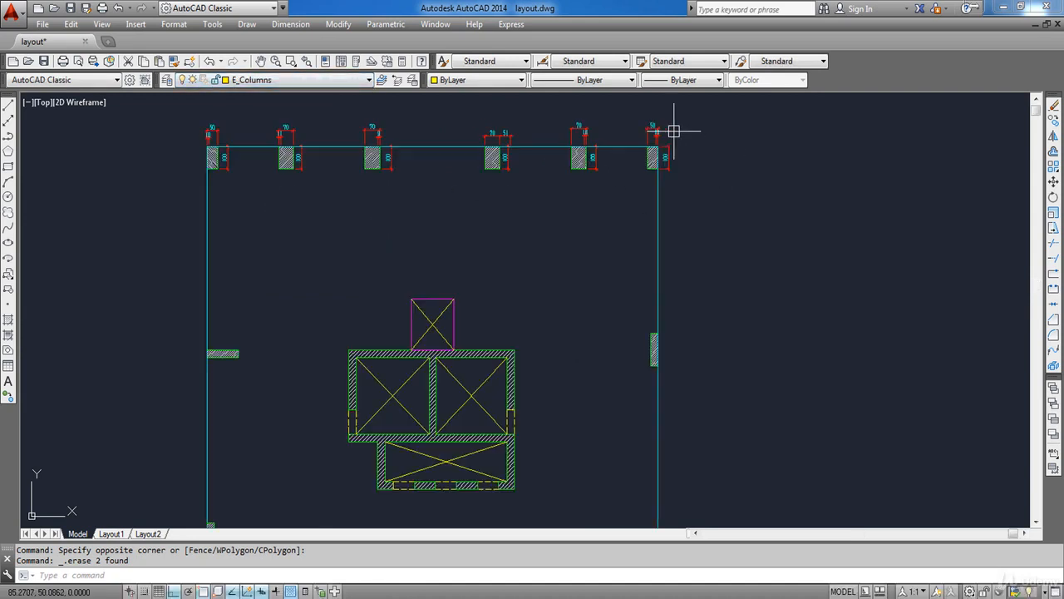
pyautogui.click(8, 166)
pyautogui.scroll(4, 646, 153)
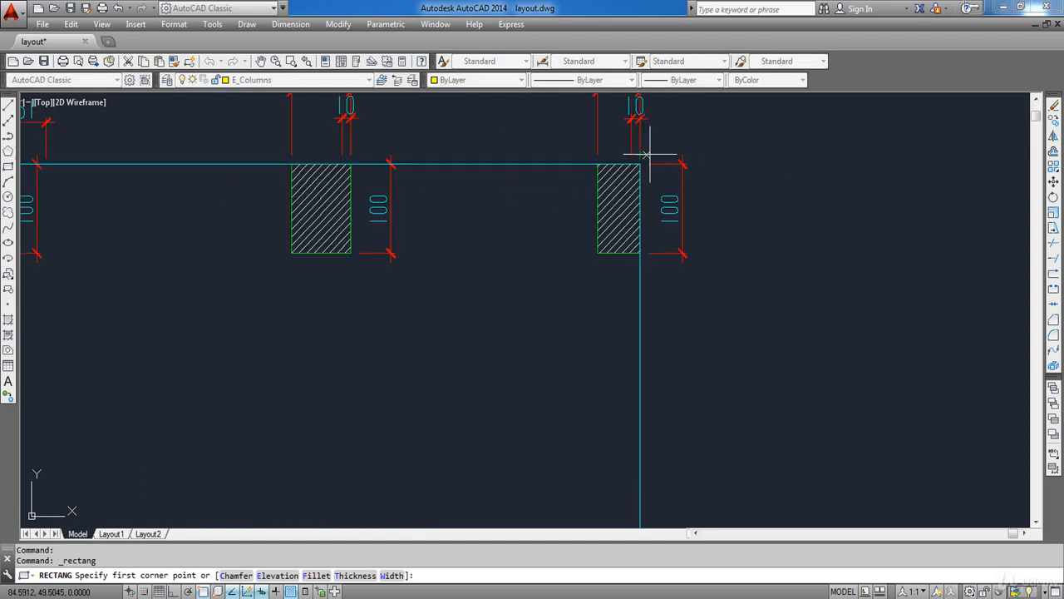
pyautogui.moveTo(637, 149); pyautogui.dragTo(558, 226, button='middle')
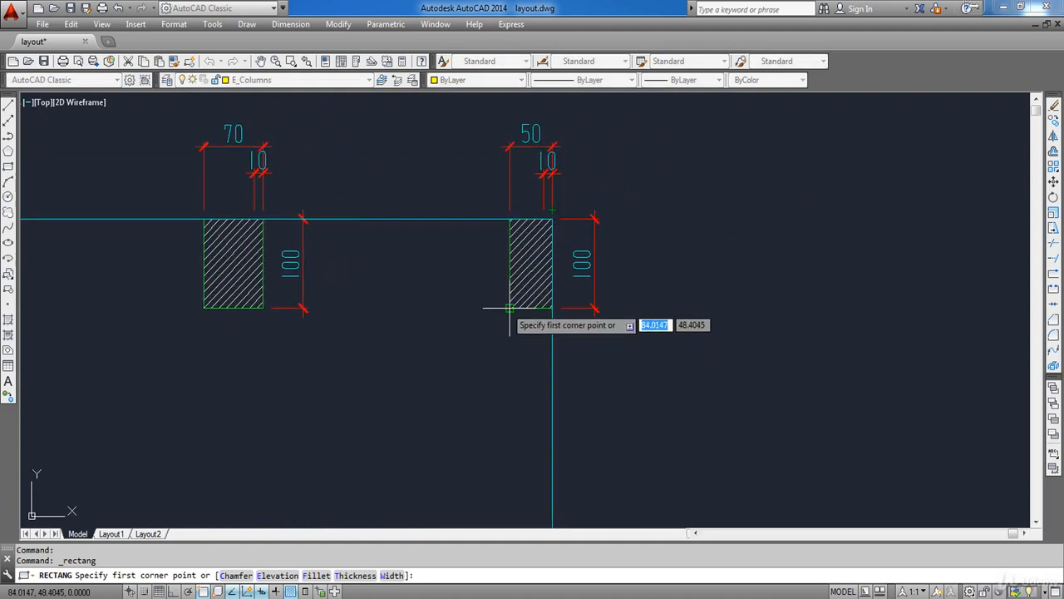
pyautogui.click(552, 220)
pyautogui.click(553, 219)
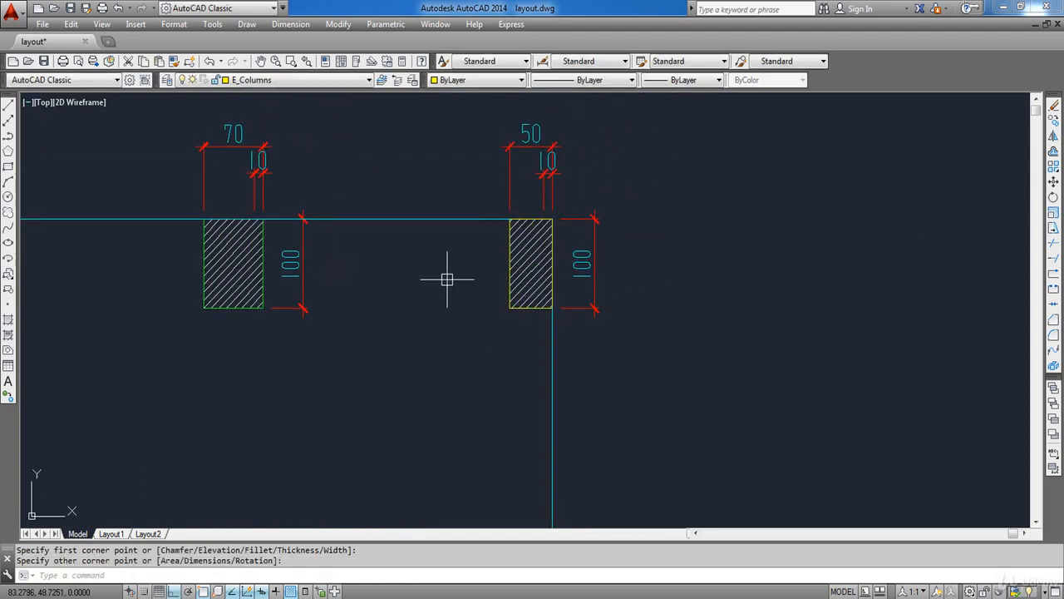
# - Trace rectangles over the next two 70 by 100 columns west of the upper-right corner column
pyautogui.moveTo(400, 304); pyautogui.dragTo(531, 314, button='middle')
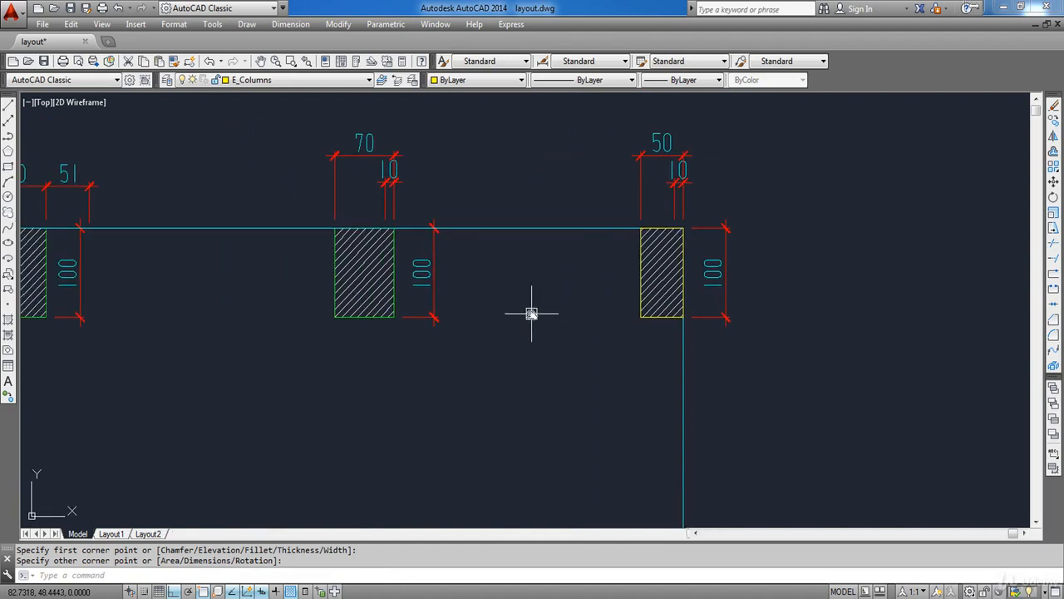
pyautogui.press('Return')
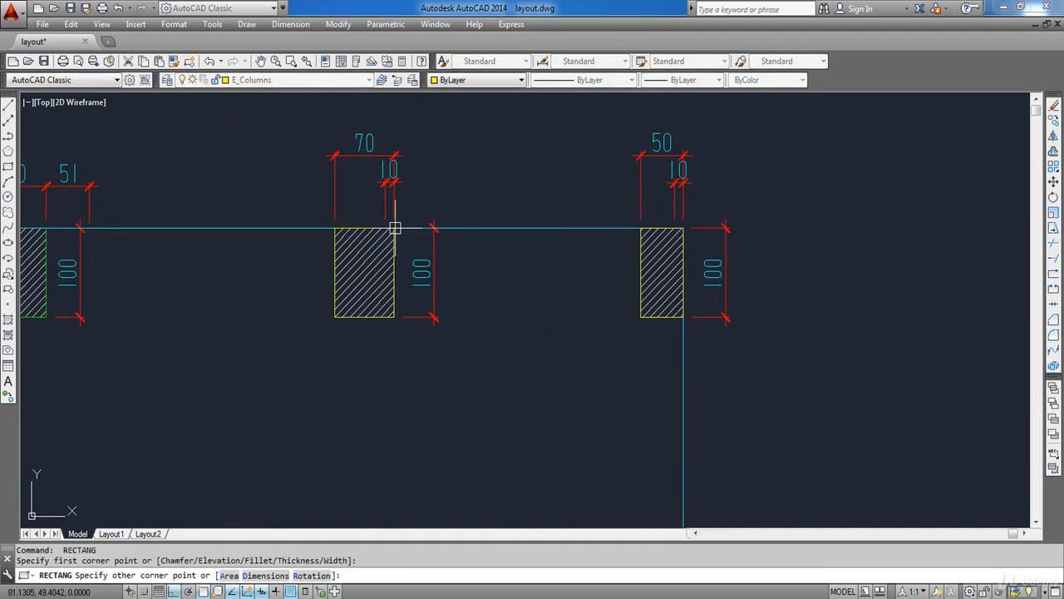
pyautogui.moveTo(67, 337); pyautogui.dragTo(494, 338, button='middle')
pyautogui.click(412, 317)
pyautogui.click(473, 229)
# - Trace rectangles over the remaining two 70 by 100 columns along the plan's upper edge
pyautogui.moveTo(204, 331); pyautogui.dragTo(596, 352, button='middle')
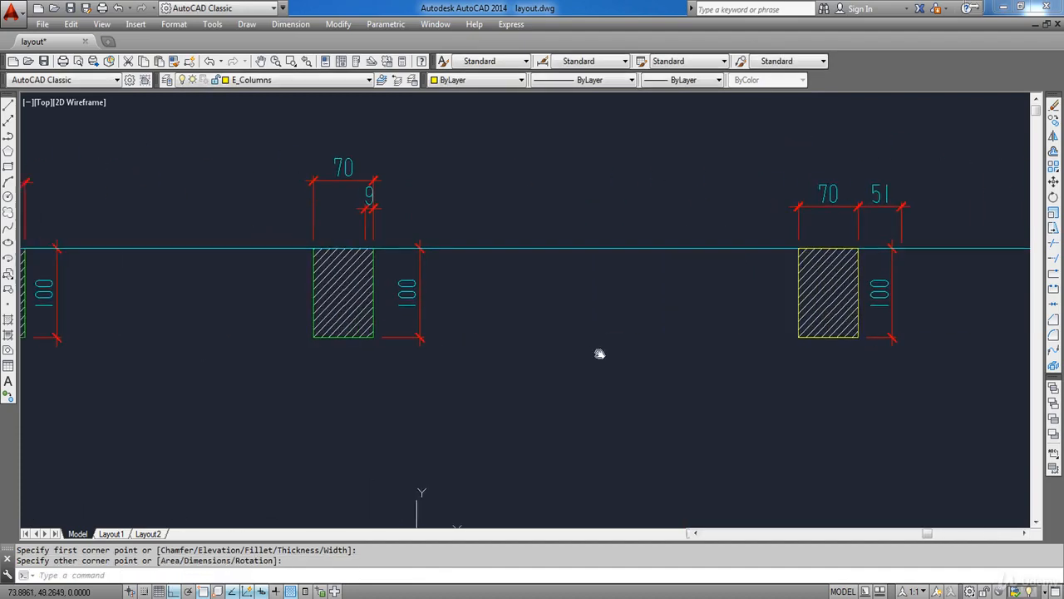
pyautogui.press('Return')
pyautogui.click(320, 338)
pyautogui.click(380, 251)
pyautogui.moveTo(274, 321); pyautogui.dragTo(610, 334, button='middle')
pyautogui.press('Return')
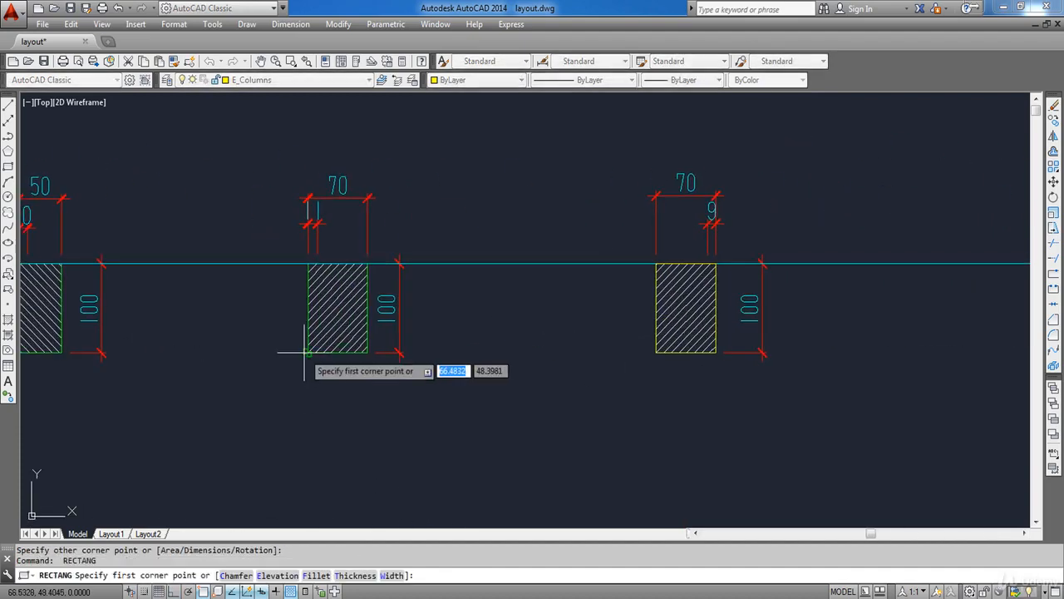
pyautogui.click(308, 353)
pyautogui.click(367, 265)
# - Trace a rectangle over the 50 by 100 column at the plan's upper-left corner, keeping it after an undo and redo
pyautogui.moveTo(42, 353); pyautogui.dragTo(436, 358, button='middle')
pyautogui.press('Return')
pyautogui.click(414, 353)
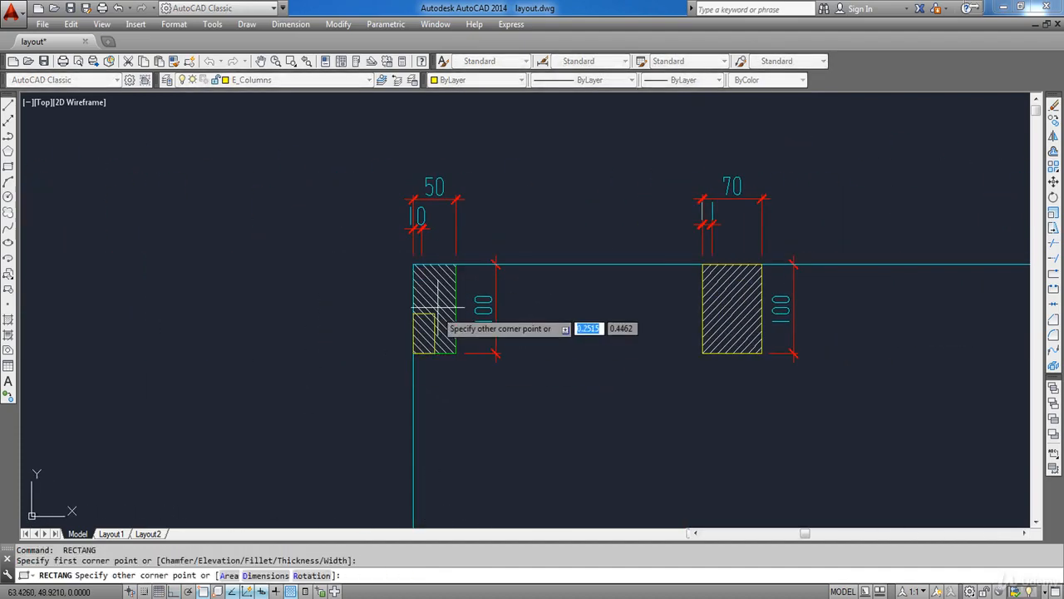
pyautogui.click(457, 264)
pyautogui.scroll(-5, 550, 370)
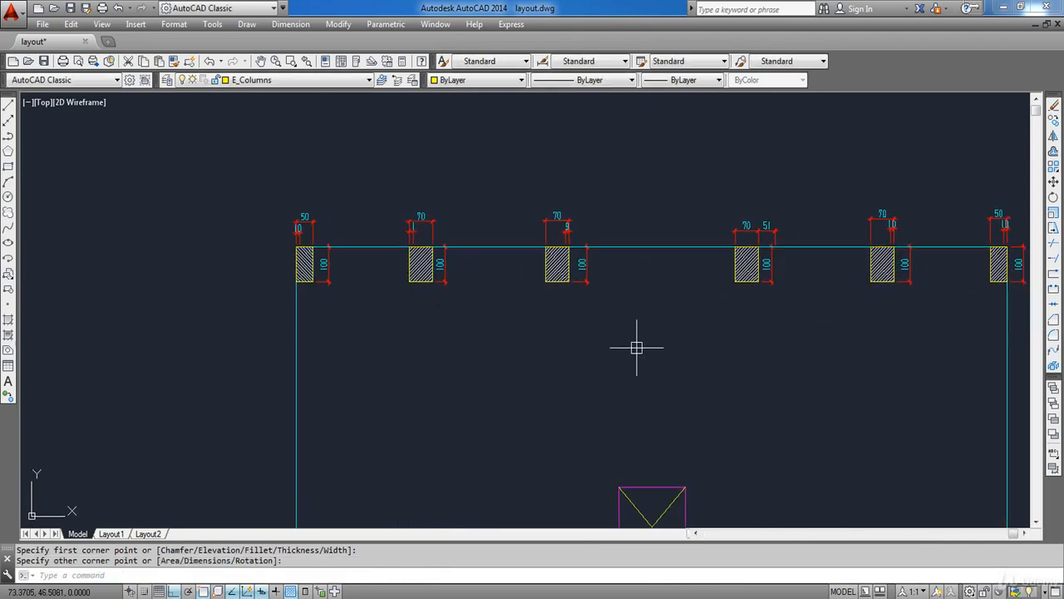
pyautogui.hotkey('ctrl', 'z')
pyautogui.hotkey('ctrl', 'y')
# - Make E_Walls the current layer and switch Ortho mode off and back on
pyautogui.moveTo(523, 300)
pyautogui.mouseDown(button='middle')
pyautogui.moveTo(470, 335)
pyautogui.moveTo(459, 328)
pyautogui.moveTo(454, 222)
pyautogui.mouseUp(button='middle')
pyautogui.scroll(-2, 459, 329)
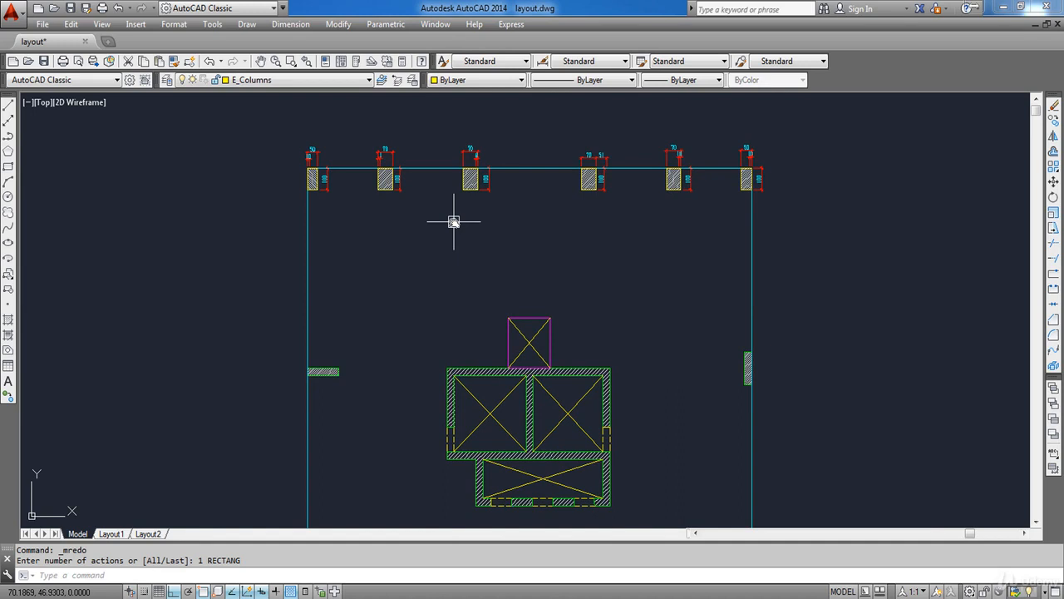
pyautogui.click(313, 82)
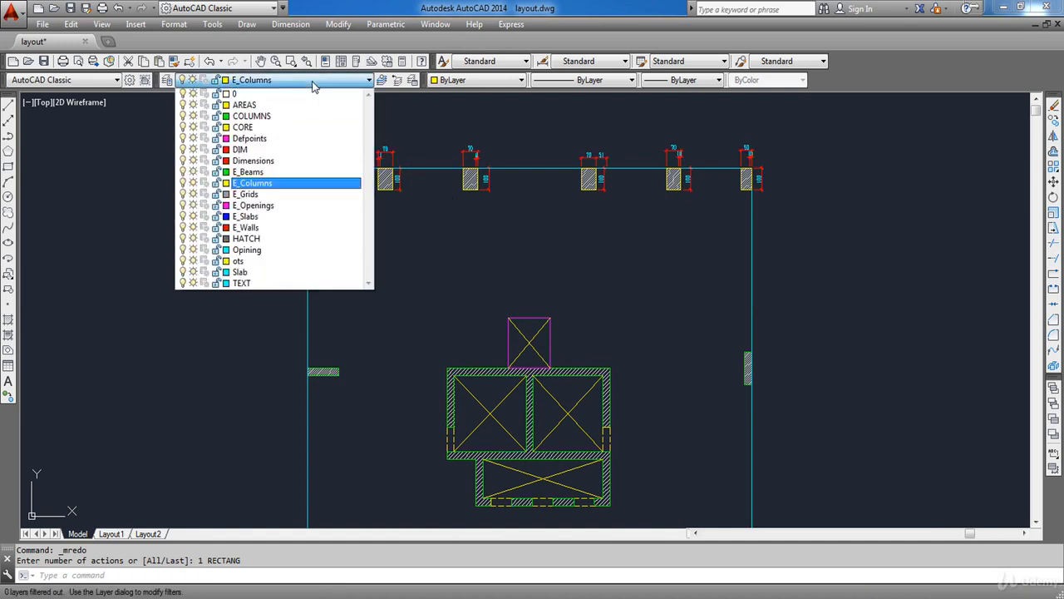
pyautogui.click(268, 227)
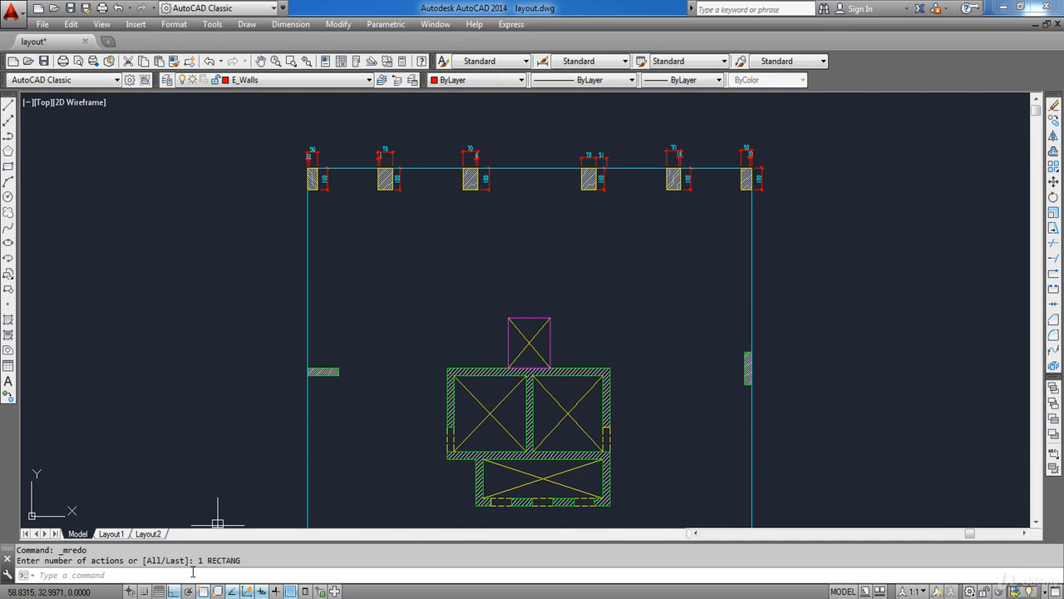
pyautogui.press('F8')
pyautogui.press('F8')
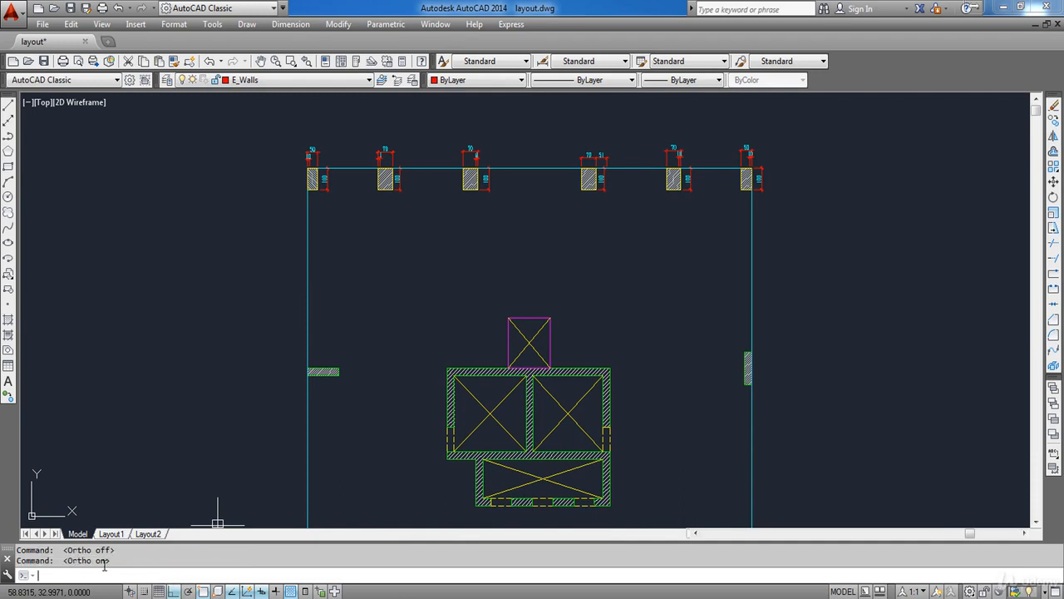
# - Draw a centreline through the short horizontal wall on the plan's west edge, from the edge line to the wall's free end
pyautogui.moveTo(221, 364); pyautogui.dragTo(194, 290, button='middle')
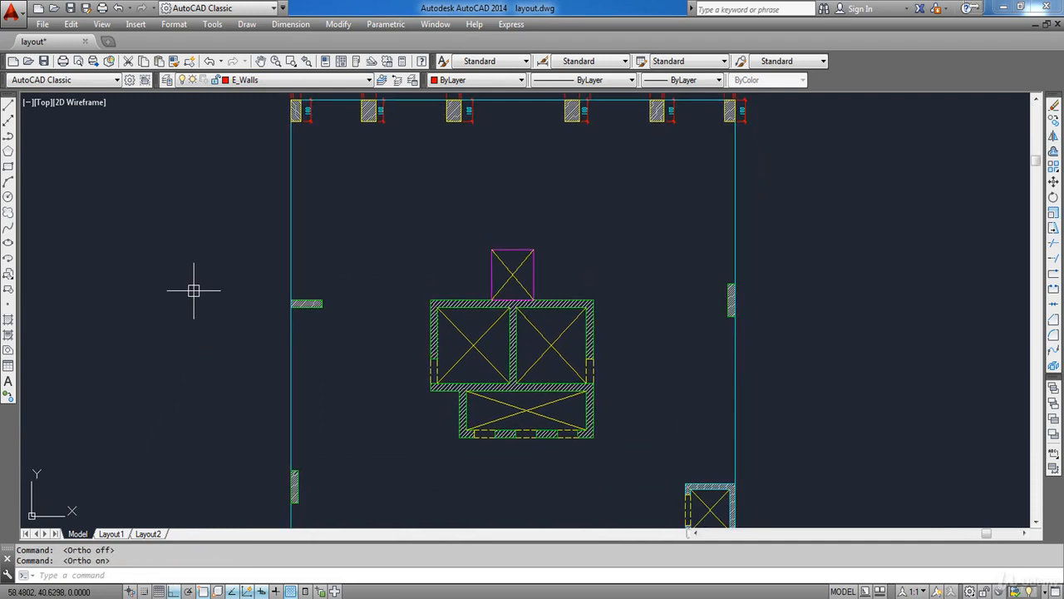
pyautogui.click(9, 106)
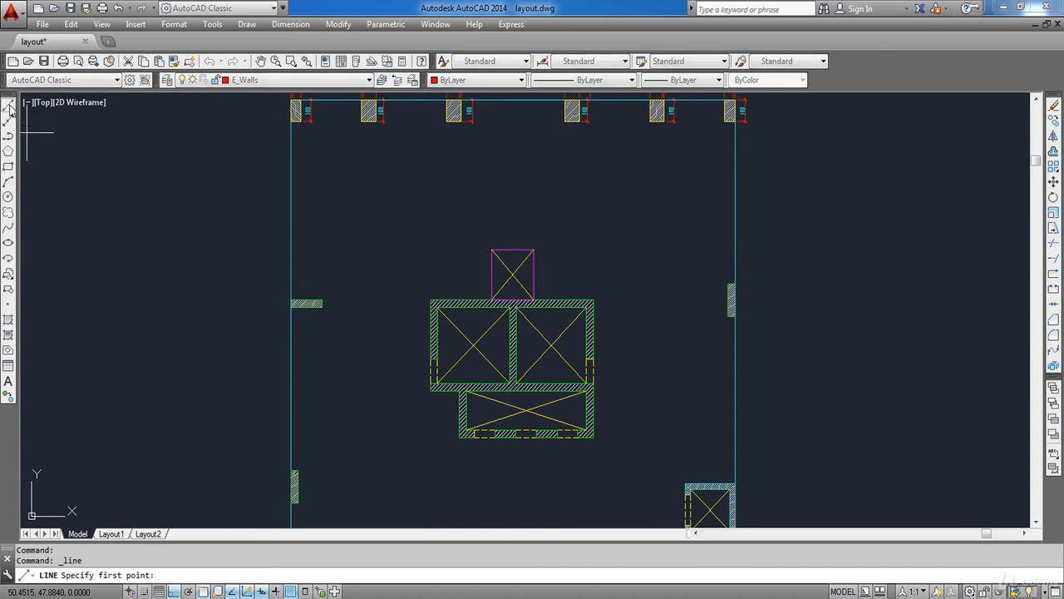
pyautogui.scroll(5, 219, 277)
pyautogui.moveTo(473, 416); pyautogui.dragTo(252, 357, button='middle')
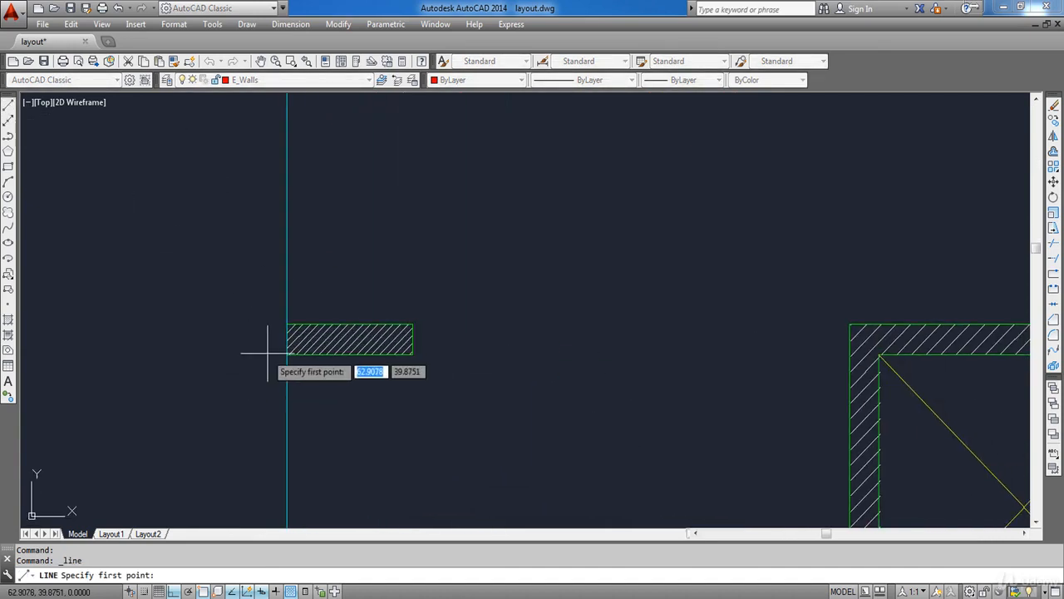
pyautogui.scroll(2, 265, 356)
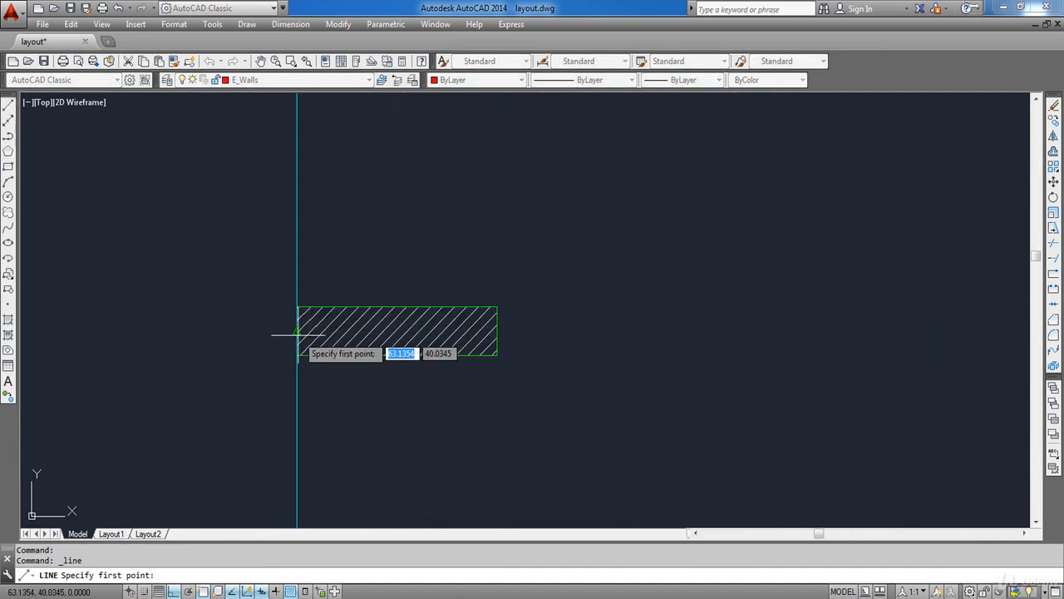
pyautogui.click(298, 333)
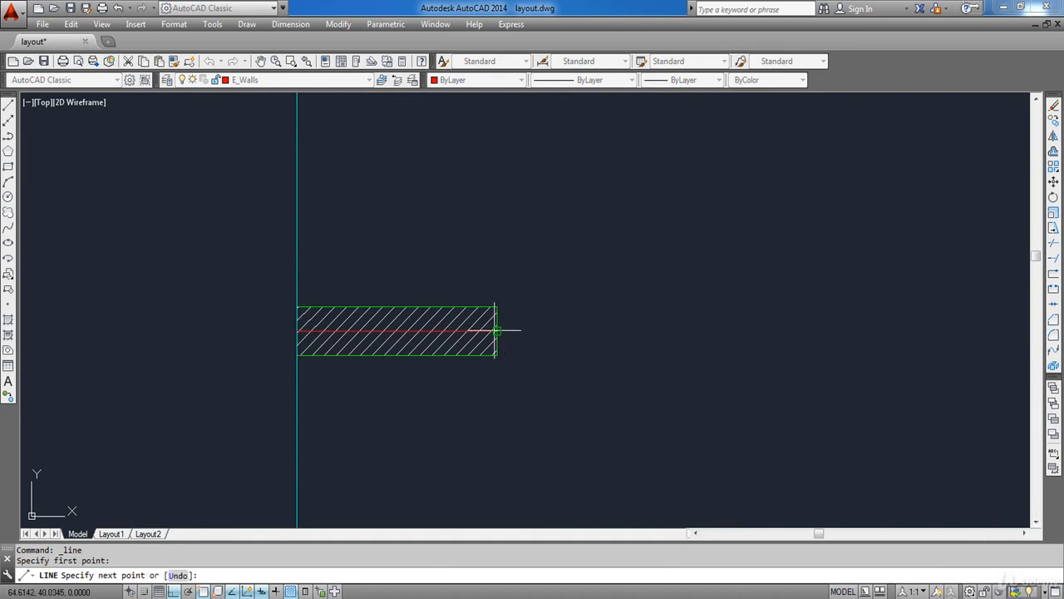
pyautogui.press('Escape')
# - Draw a vertical centreline through the short vertical wall farther down the plan's west edge, between its end midpoints
pyautogui.scroll(-3, 498, 337)
pyautogui.moveTo(511, 344); pyautogui.dragTo(454, 188, button='middle')
pyautogui.scroll(-4, 458, 230)
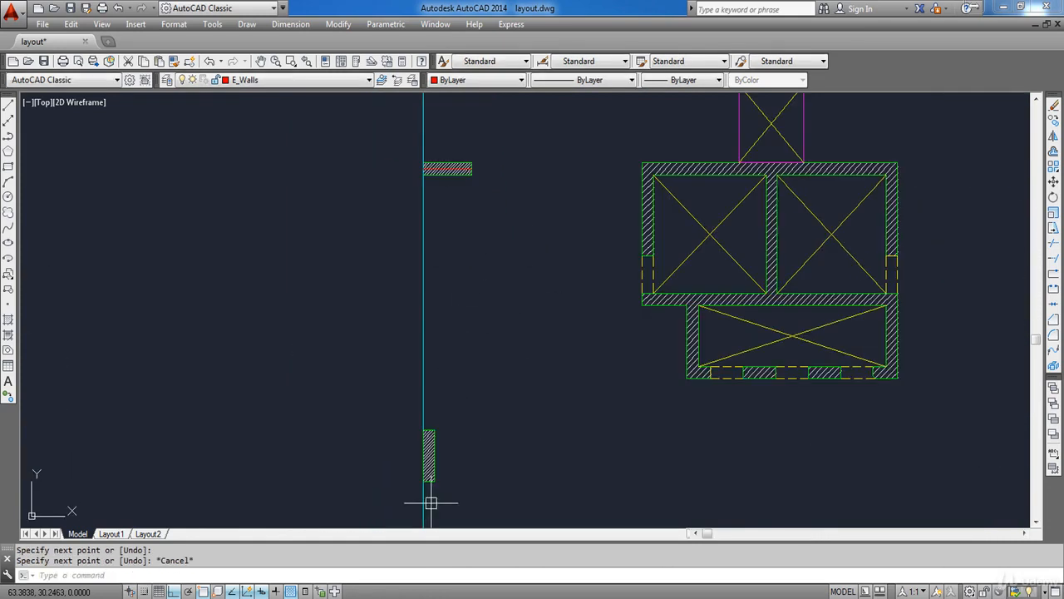
pyautogui.press('Return')
pyautogui.scroll(4, 431, 502)
pyautogui.click(418, 448)
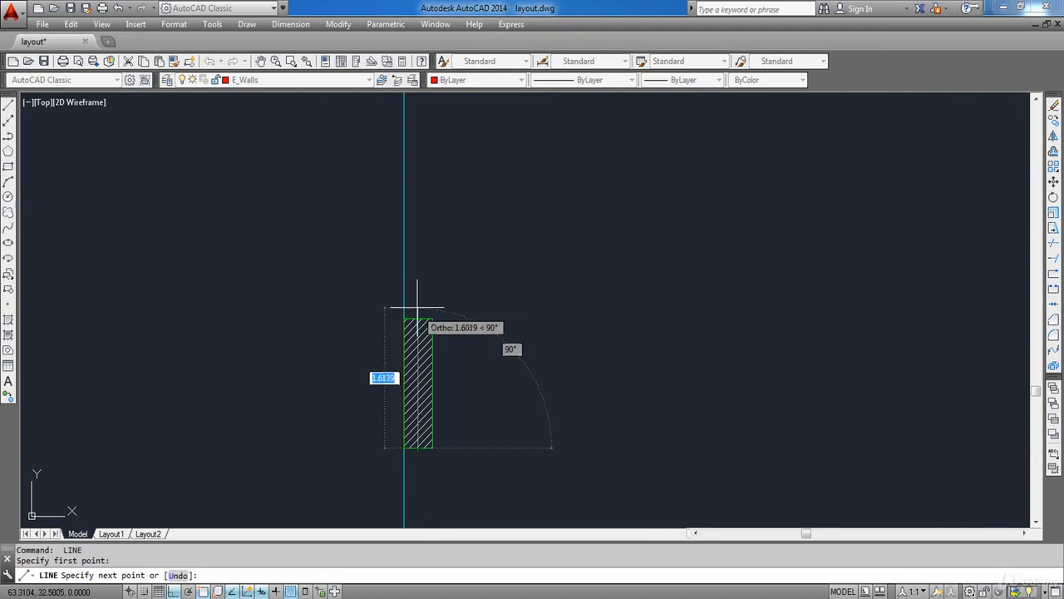
pyautogui.click(417, 316)
pyautogui.press('Escape')
# - Draw a helper line across the thickness of the horizontal leg of the L-shaped wall at the plan's lower-left corner
pyautogui.scroll(-4, 544, 183)
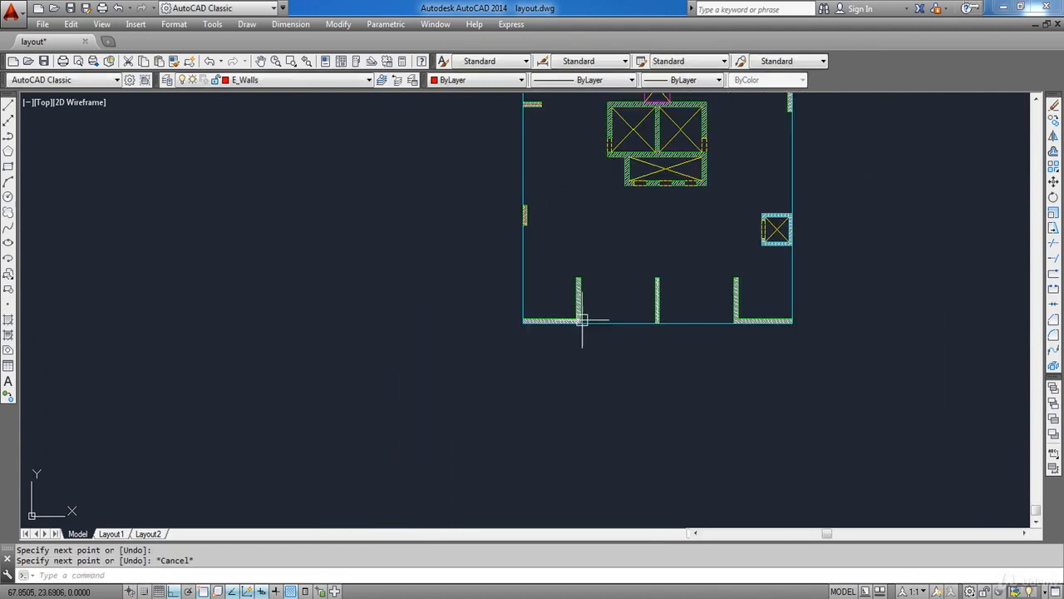
pyautogui.scroll(8, 582, 321)
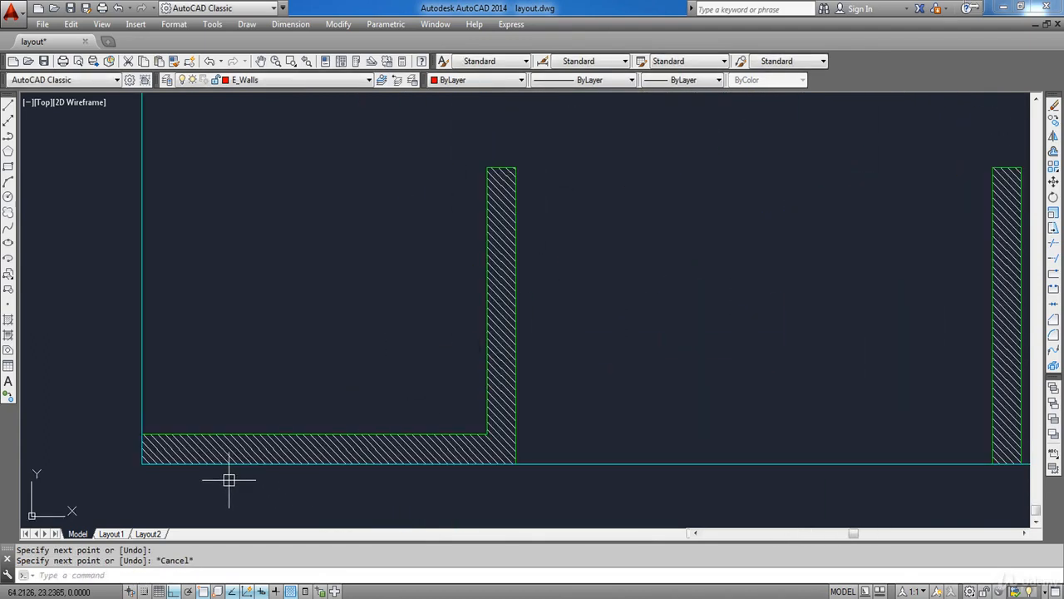
pyautogui.press('Escape')
pyautogui.write('line')
pyautogui.press('Return')
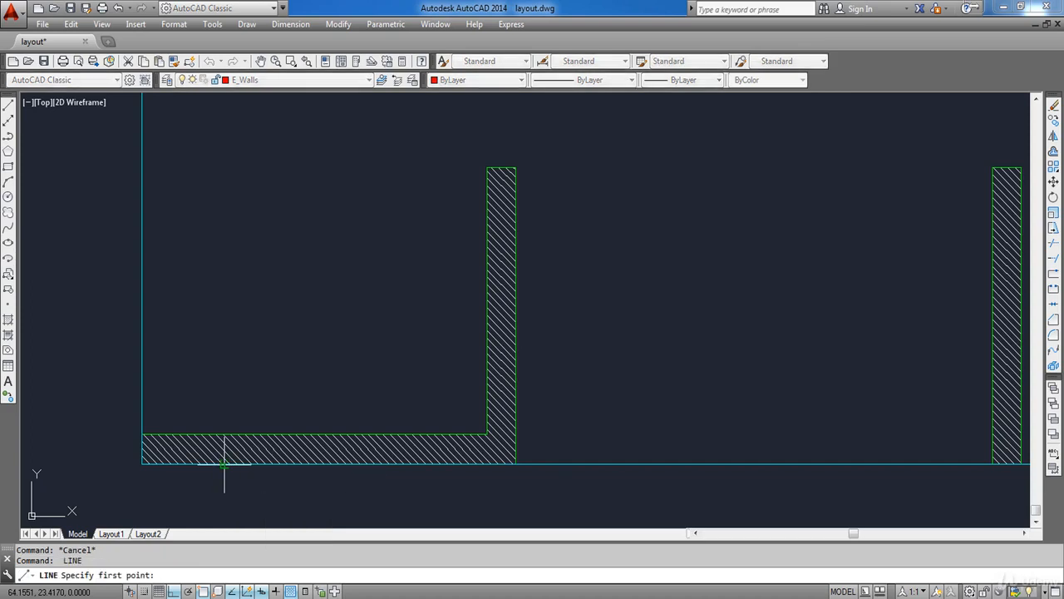
pyautogui.click(223, 434)
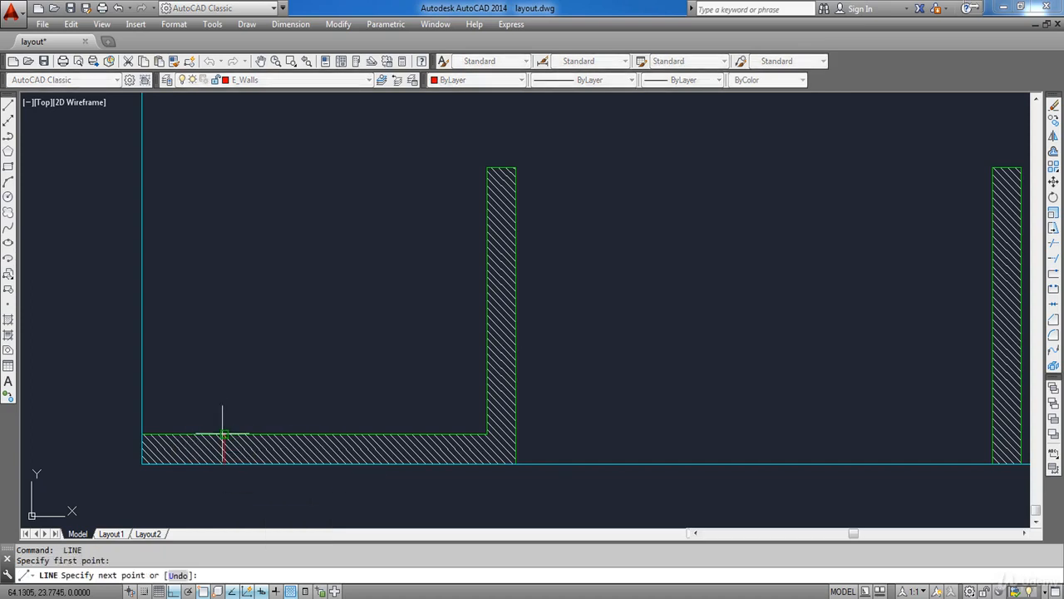
pyautogui.scroll(6, 221, 449)
pyautogui.click(226, 451)
pyautogui.press('Return')
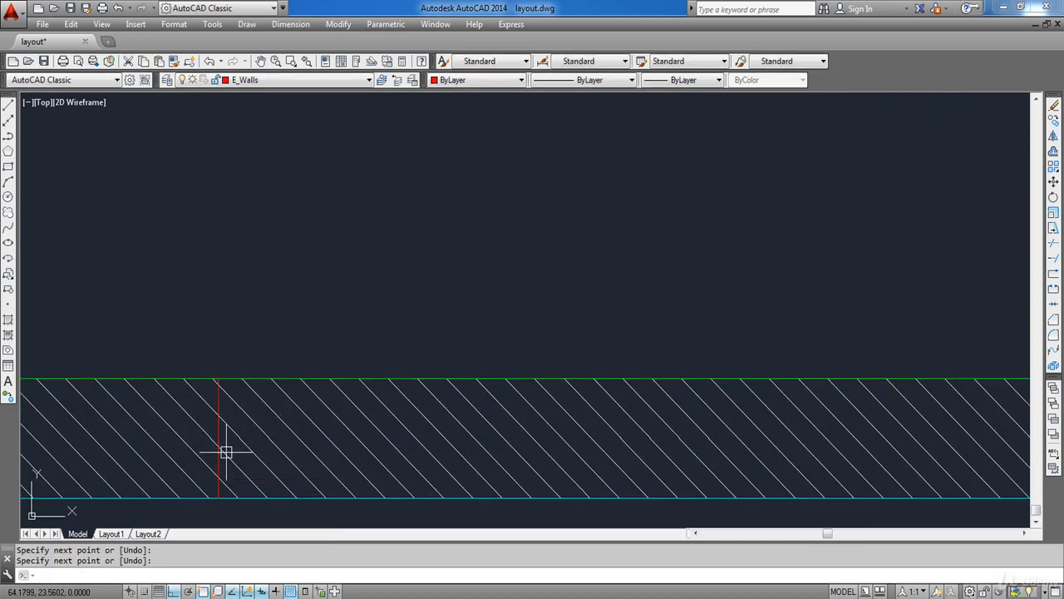
# - Draw a horizontal centreline from the helper line's midpoint along the lower-left wall's horizontal leg, stopping short of the inner corner
pyautogui.press('Return')
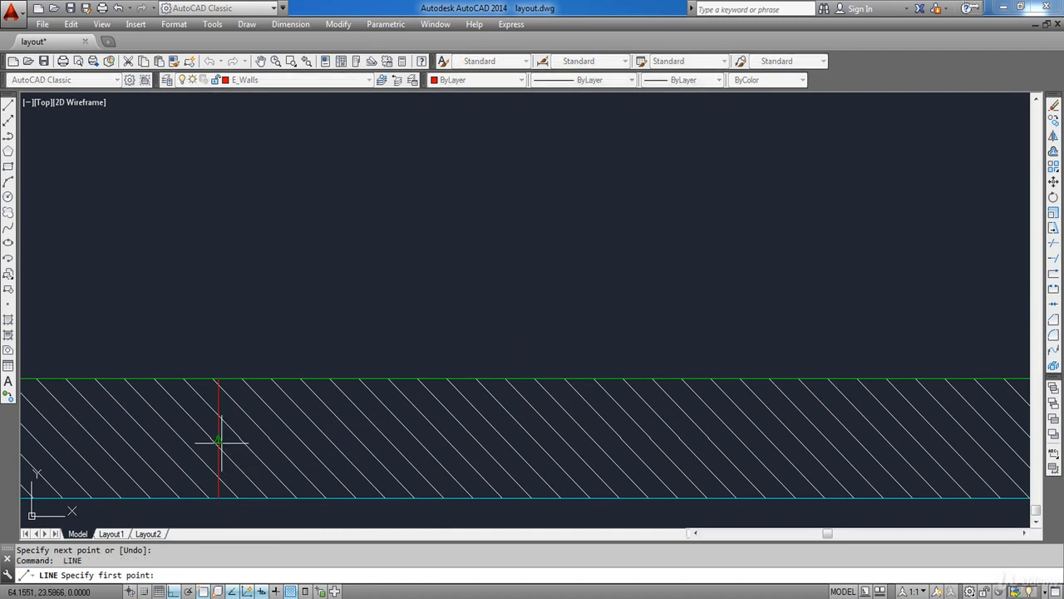
pyautogui.click(219, 441)
pyautogui.scroll(-2, 274, 442)
pyautogui.moveTo(713, 441); pyautogui.dragTo(557, 453, button='middle')
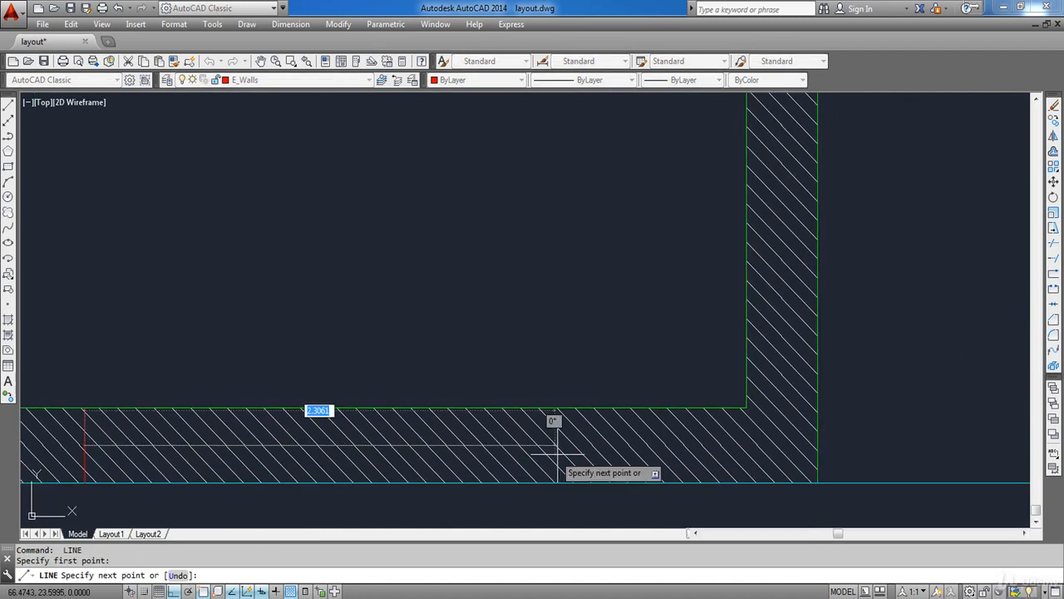
pyautogui.click(675, 445)
pyautogui.press('Return')
# - Draw a helper line across the lower-left wall's vertical leg, just above the inner corner
pyautogui.press('Return')
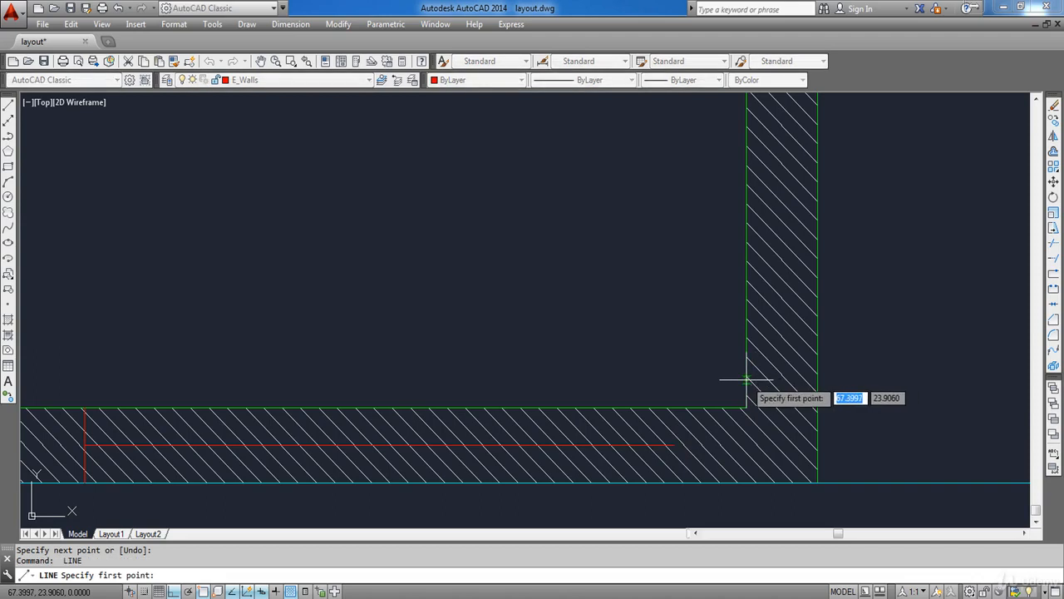
pyautogui.click(746, 379)
pyautogui.click(817, 379)
pyautogui.press('Return')
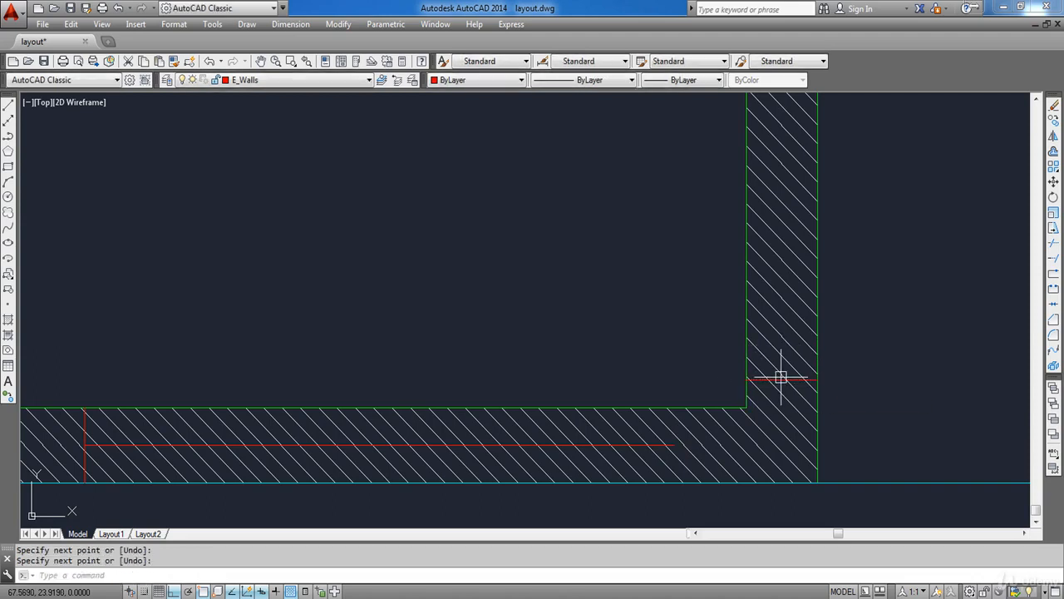
# - Draw a vertical centreline from that helper line's midpoint up the leg, stopping short of the wall's upper end
pyautogui.press('Return')
pyautogui.click(781, 379)
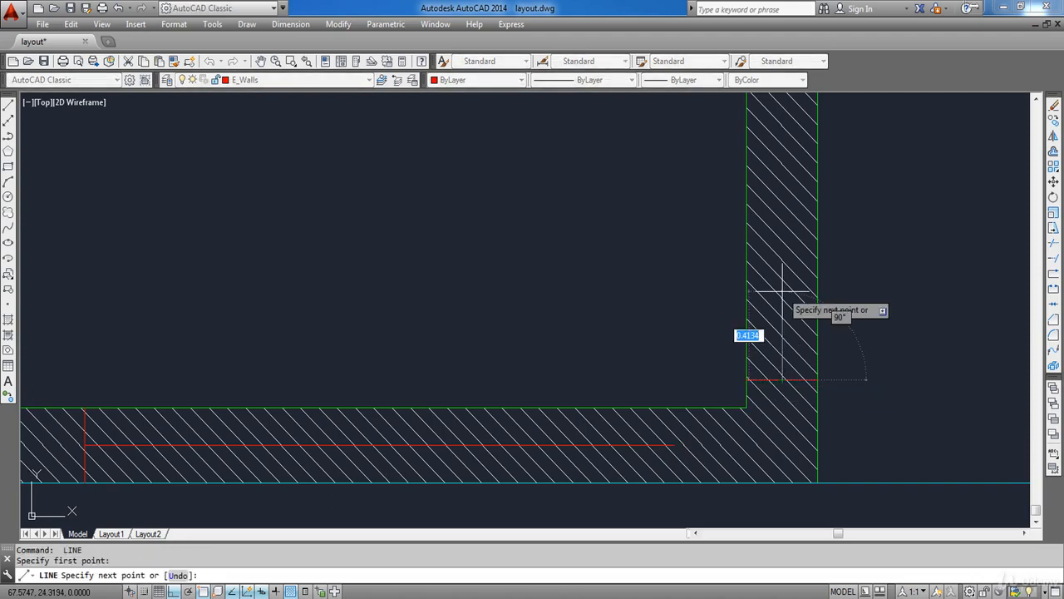
pyautogui.scroll(-3, 781, 291)
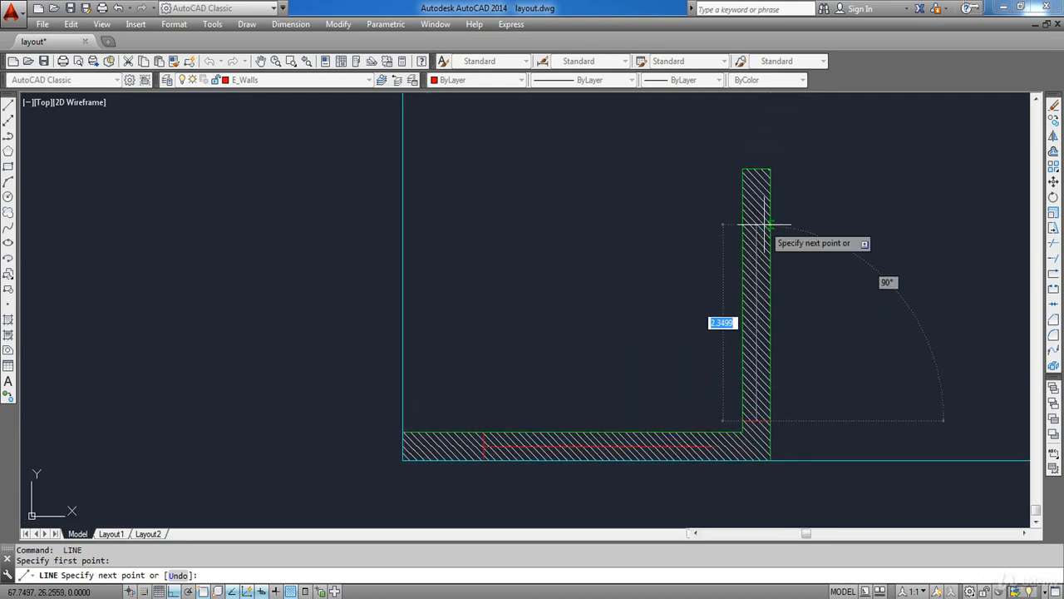
pyautogui.click(757, 208)
pyautogui.press('Escape')
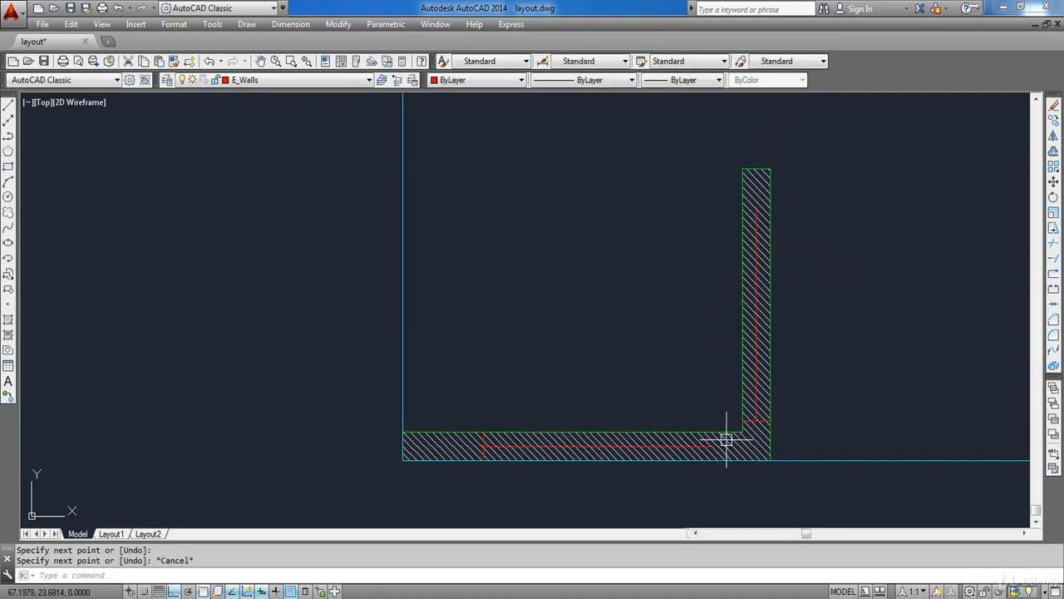
# - Delete the two helper lines crossing the legs of the lower-left L-shaped wall
pyautogui.scroll(5, 726, 439)
pyautogui.click(582, 368)
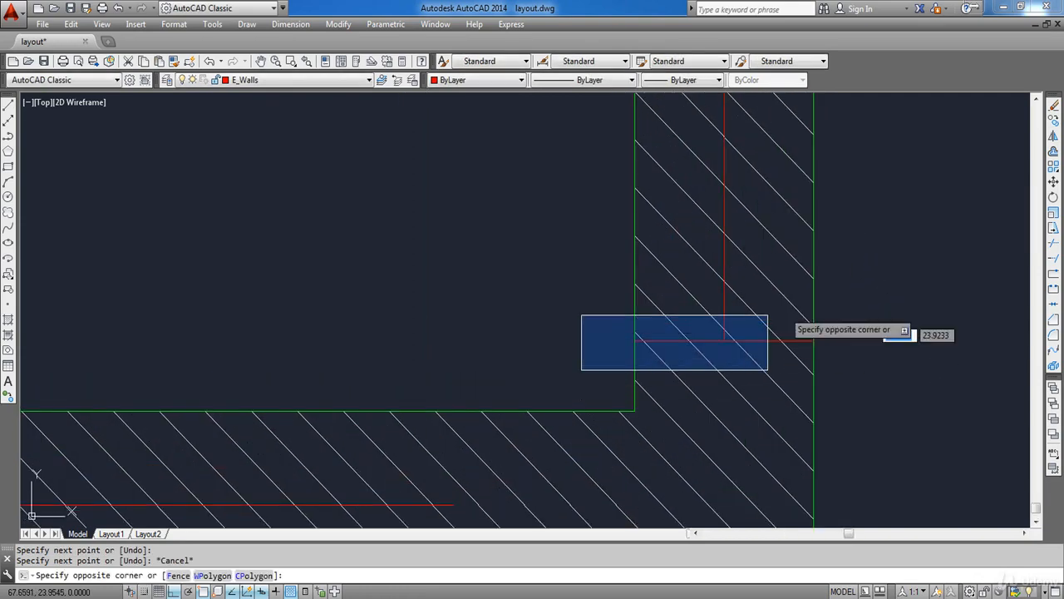
pyautogui.click(867, 288)
pyautogui.scroll(-3, 870, 288)
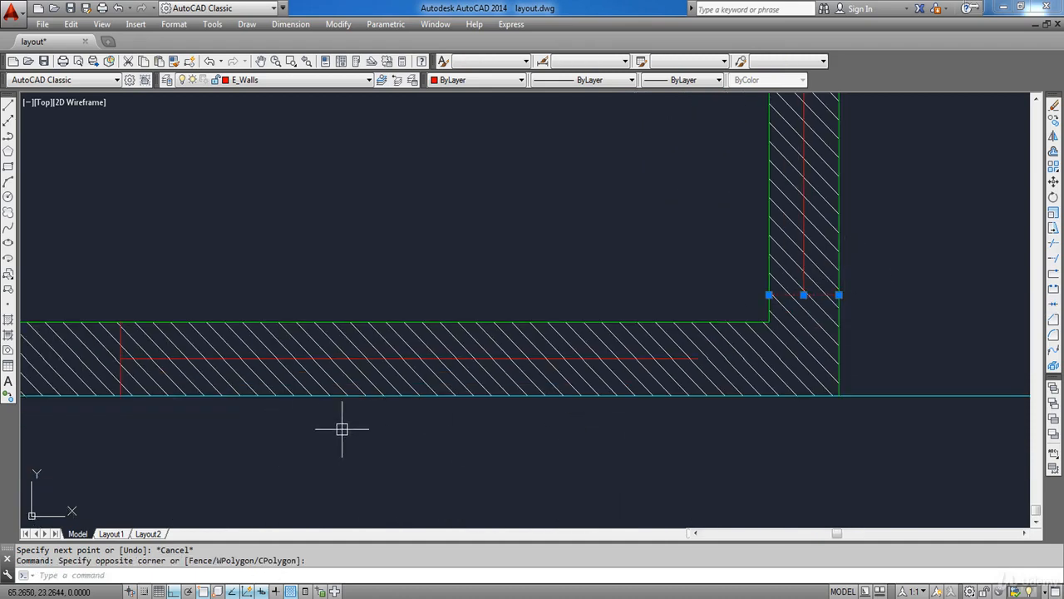
pyautogui.press('Delete')
pyautogui.click(83, 441)
pyautogui.click(160, 258)
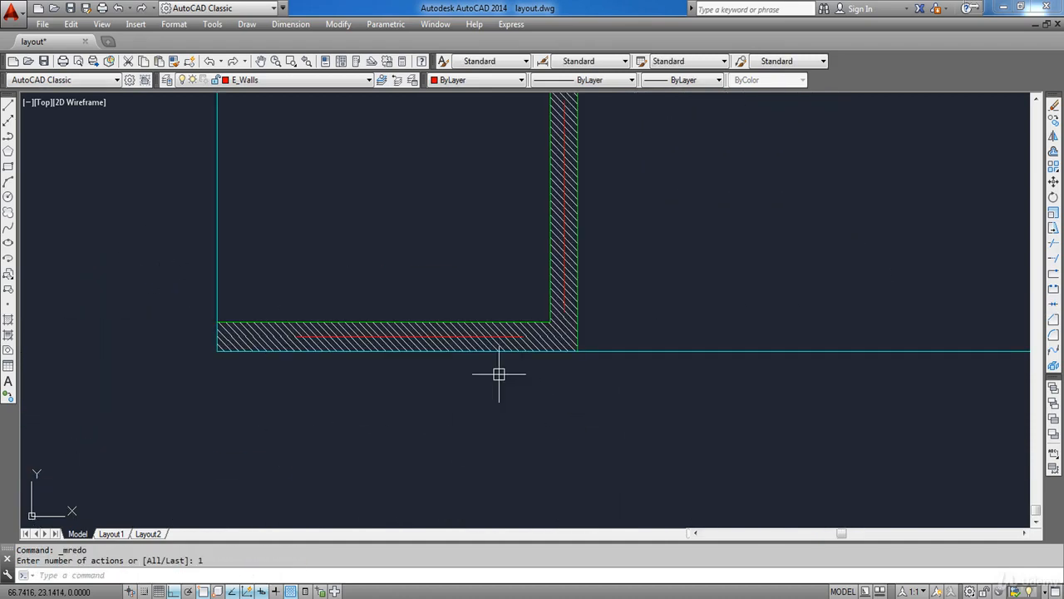
# - Fillet the horizontal and vertical centrelines of the lower-left wall into a sharp corner
pyautogui.click(1053, 334)
pyautogui.scroll(4, 515, 332)
pyautogui.click(506, 373)
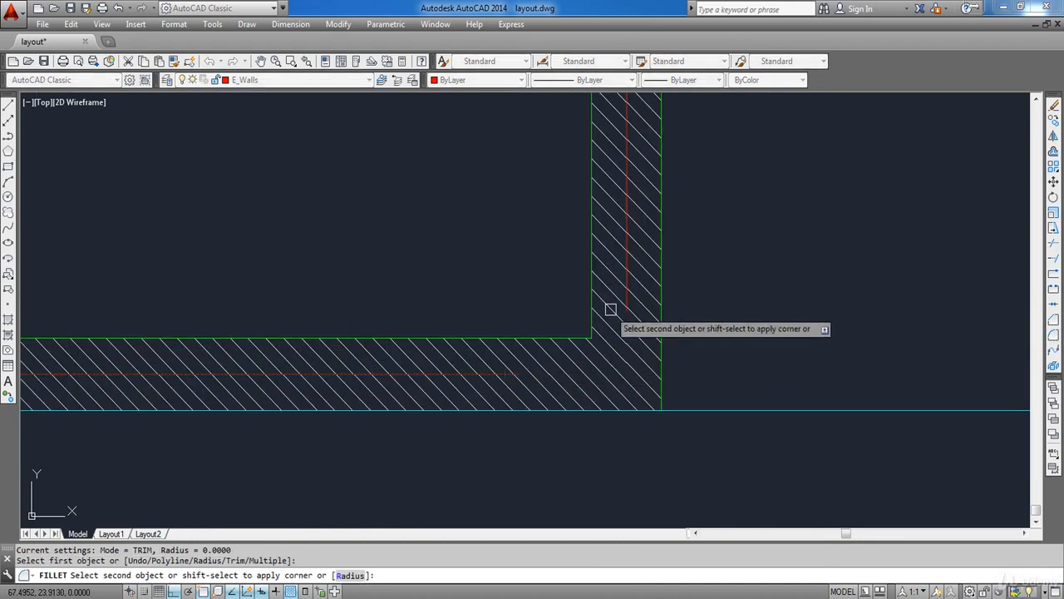
pyautogui.click(627, 297)
pyautogui.scroll(-4, 623, 316)
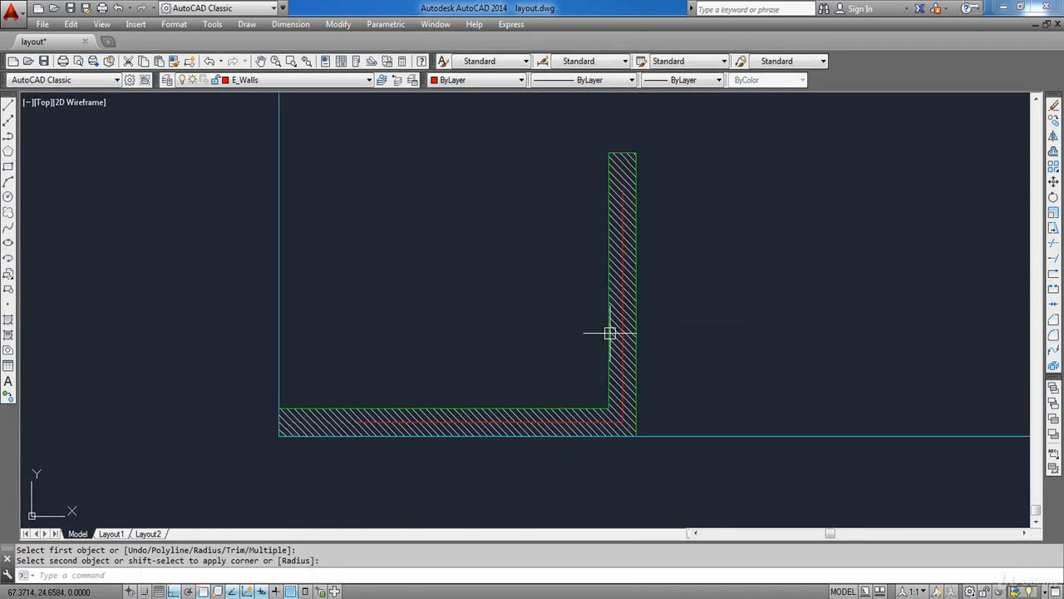
pyautogui.press('Escape')
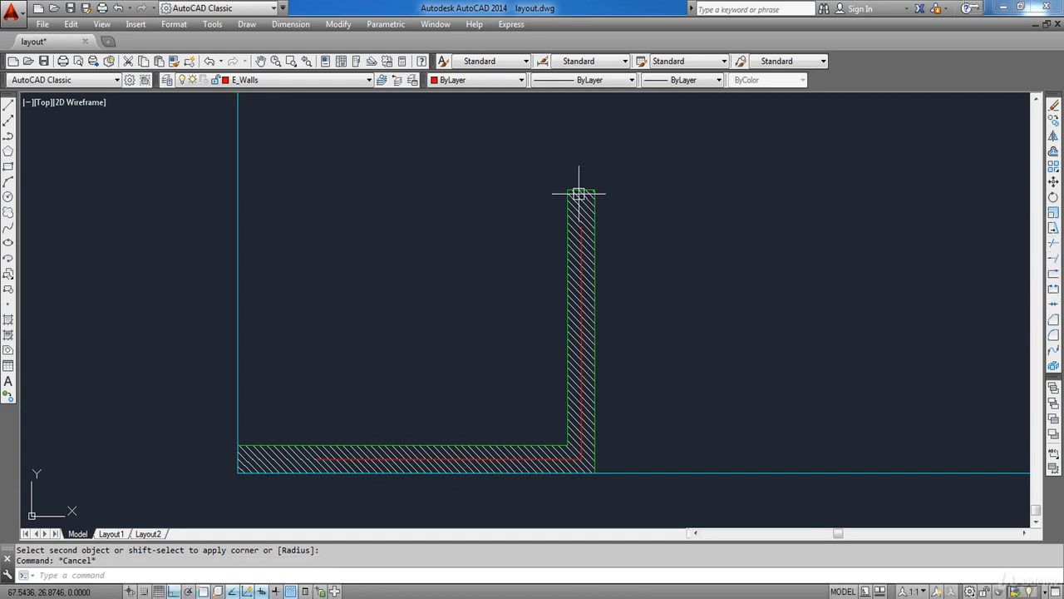
# - Extend the vertical centreline of the lower-left wall to the wall's upper end edge
pyautogui.write('x')
pyautogui.press('Return')
pyautogui.scroll(4, 580, 194)
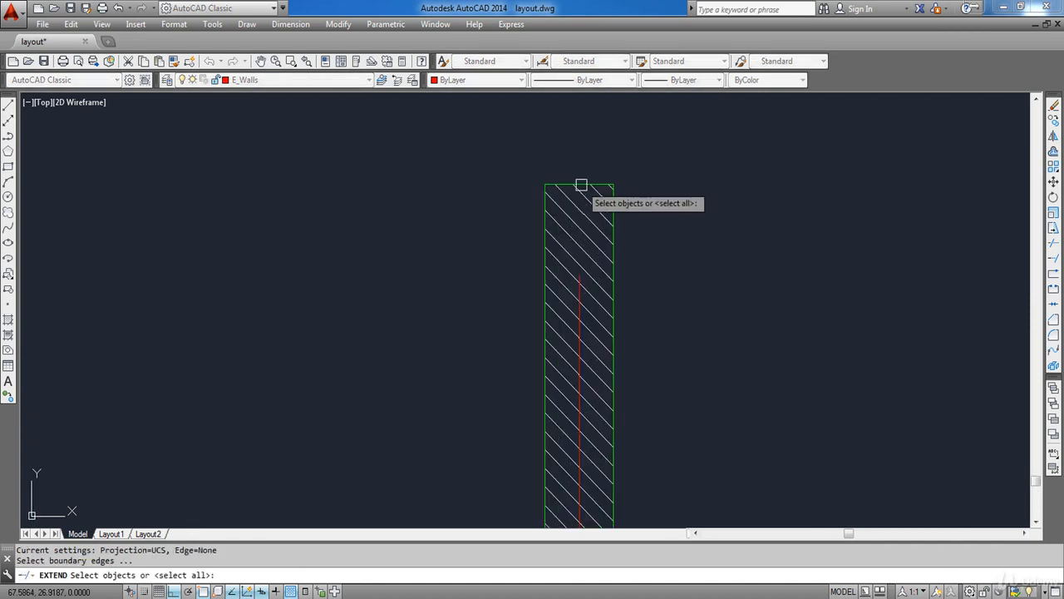
pyautogui.click(581, 185)
pyautogui.scroll(4, 573, 302)
pyautogui.press('Return')
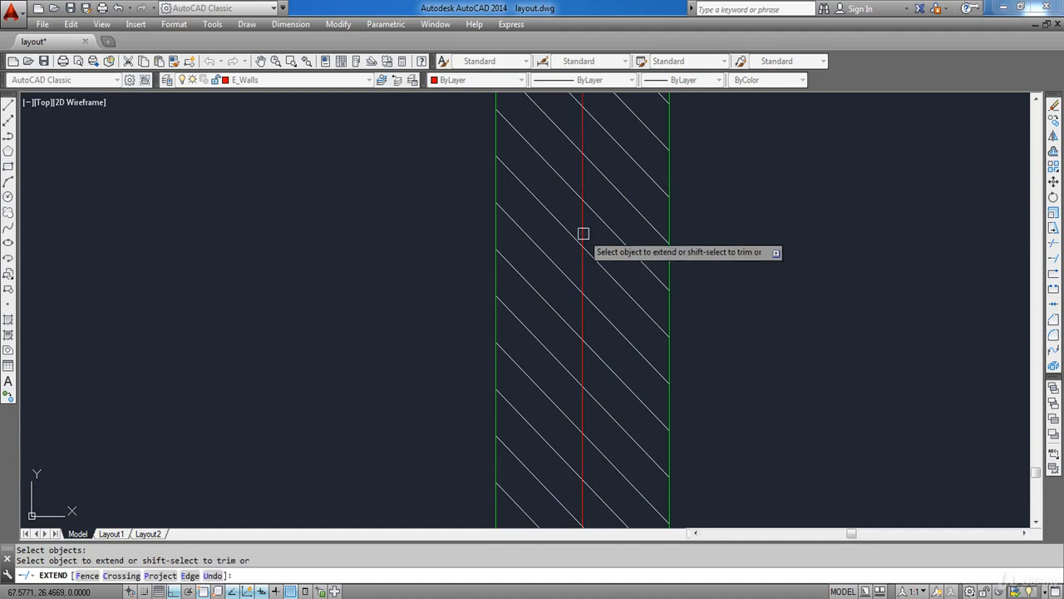
pyautogui.scroll(-10, 583, 233)
pyautogui.press('Return')
# - Extend the horizontal centreline of the lower-left wall to the plan's west edge line
pyautogui.scroll(7, 397, 356)
pyautogui.press('Return')
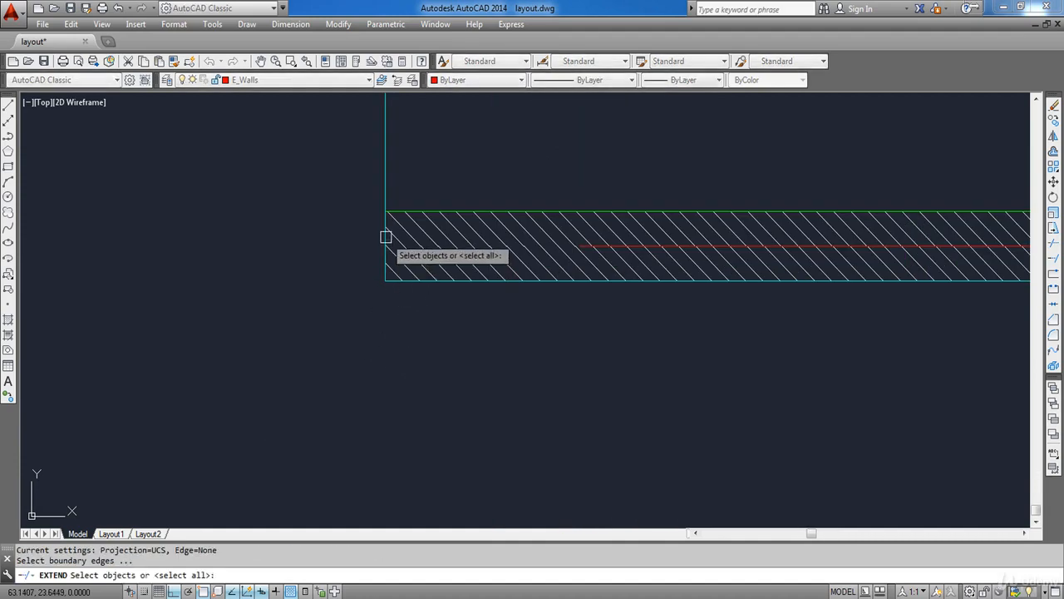
pyautogui.click(386, 237)
pyautogui.scroll(5, 593, 242)
pyautogui.press('Return')
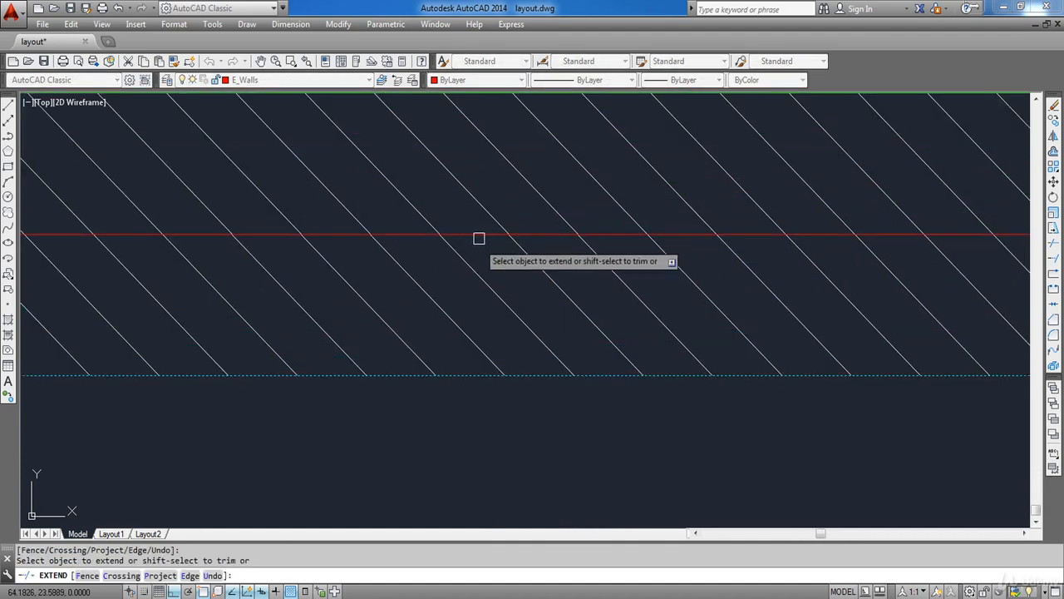
pyautogui.scroll(-4, 479, 238)
pyautogui.press('Escape')
# - Draw a helper line across the horizontal leg of the L-shaped wall at the plan's lower-right corner, near its inner corner
pyautogui.moveTo(698, 257); pyautogui.dragTo(680, 276, button='middle')
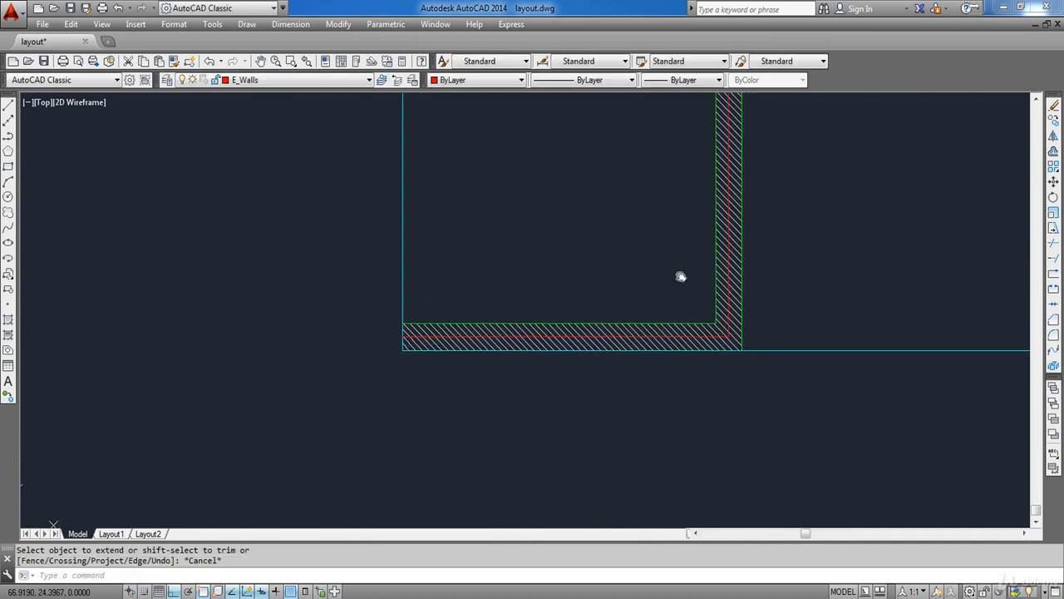
pyautogui.moveTo(680, 275); pyautogui.dragTo(644, 288, button='middle')
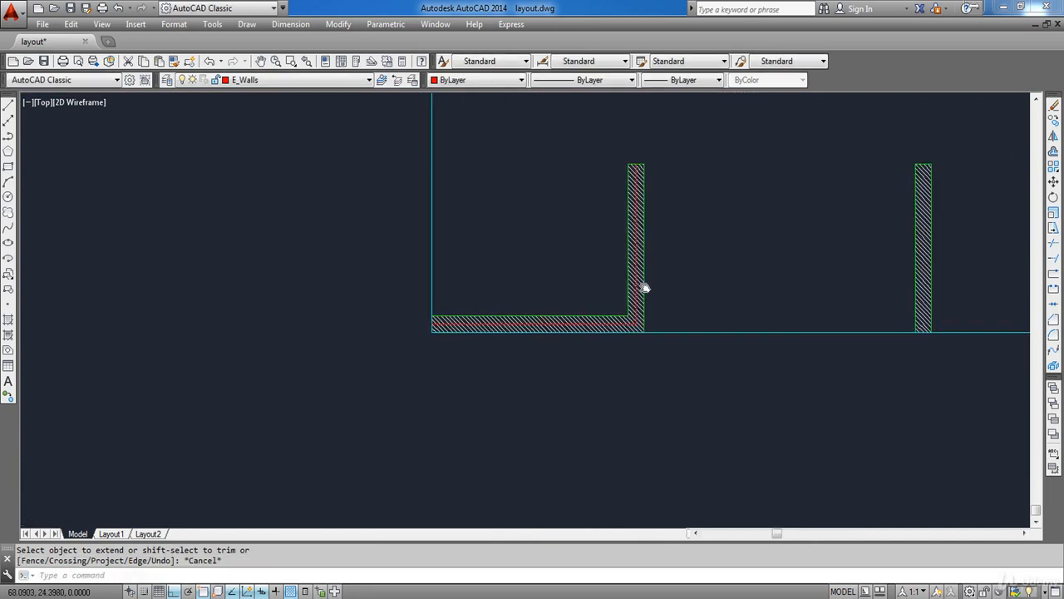
pyautogui.moveTo(786, 282); pyautogui.dragTo(414, 344, button='middle')
pyautogui.moveTo(723, 335); pyautogui.dragTo(537, 338, button='middle')
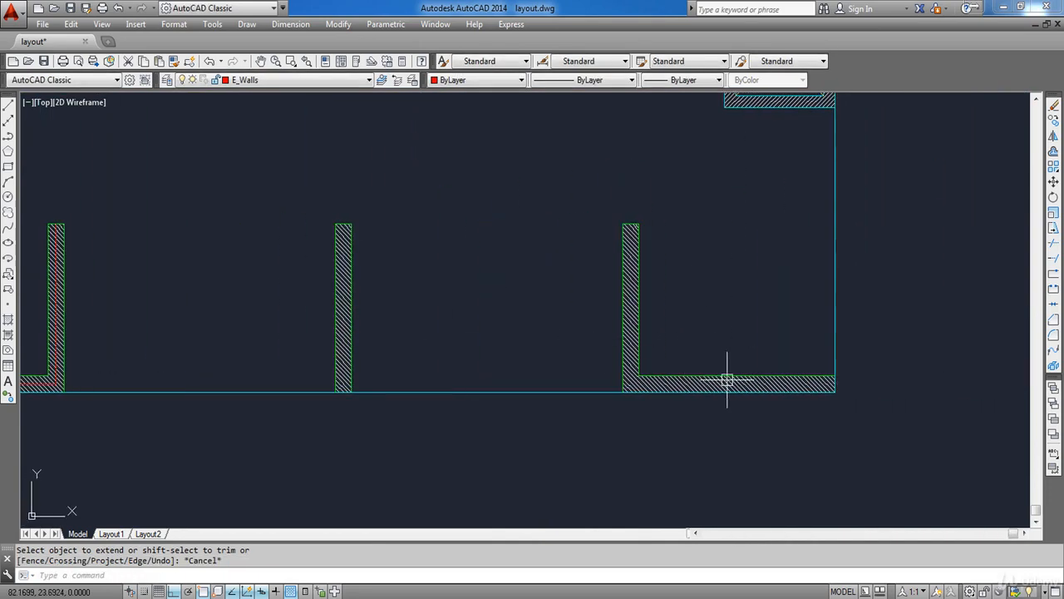
pyautogui.scroll(3, 800, 388)
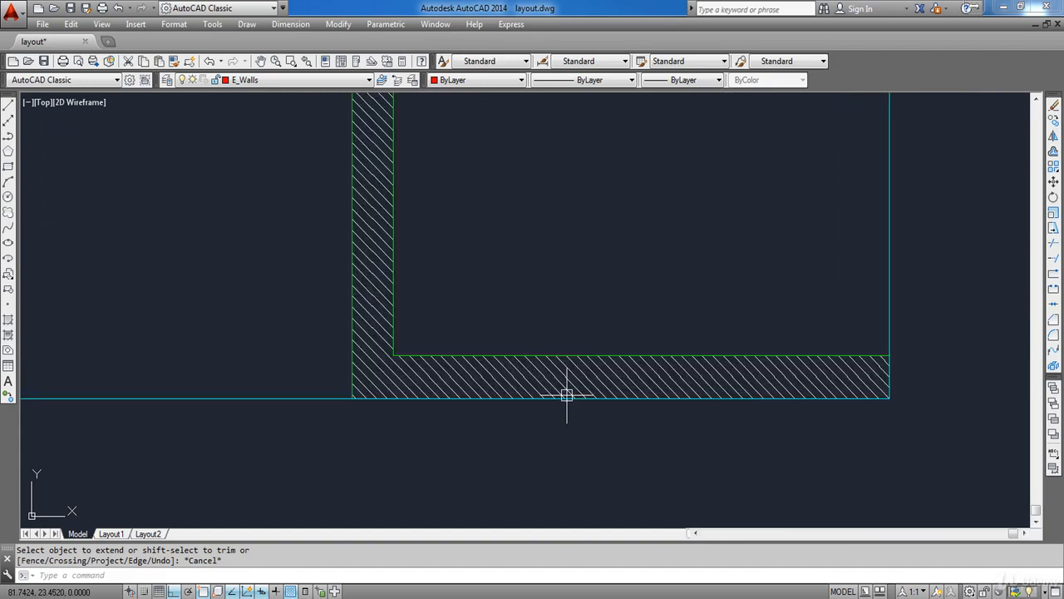
pyautogui.moveTo(477, 390); pyautogui.dragTo(529, 415, button='middle')
pyautogui.write('l')
pyautogui.press('Return')
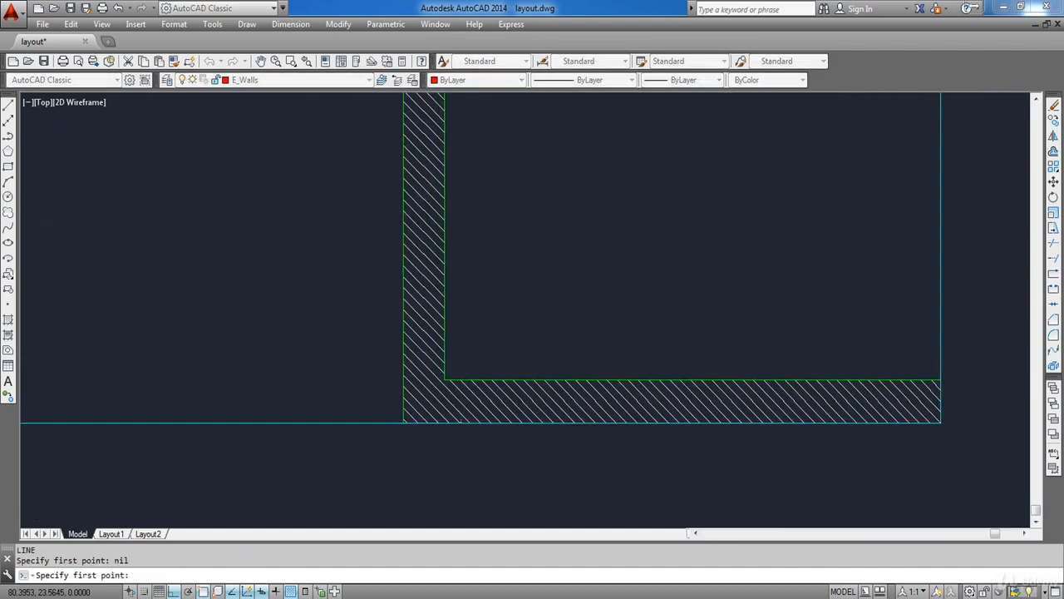
pyautogui.click(462, 422)
pyautogui.scroll(2, 461, 380)
pyautogui.click(460, 379)
pyautogui.press('Return')
# - Draw a horizontal centreline from the helper line's midpoint to the plan's east edge along the lower-right wall
pyautogui.press('l')
pyautogui.press('Return')
pyautogui.click(461, 413)
pyautogui.scroll(-2, 463, 413)
pyautogui.moveTo(798, 413); pyautogui.dragTo(559, 419, button='middle')
pyautogui.click(697, 418)
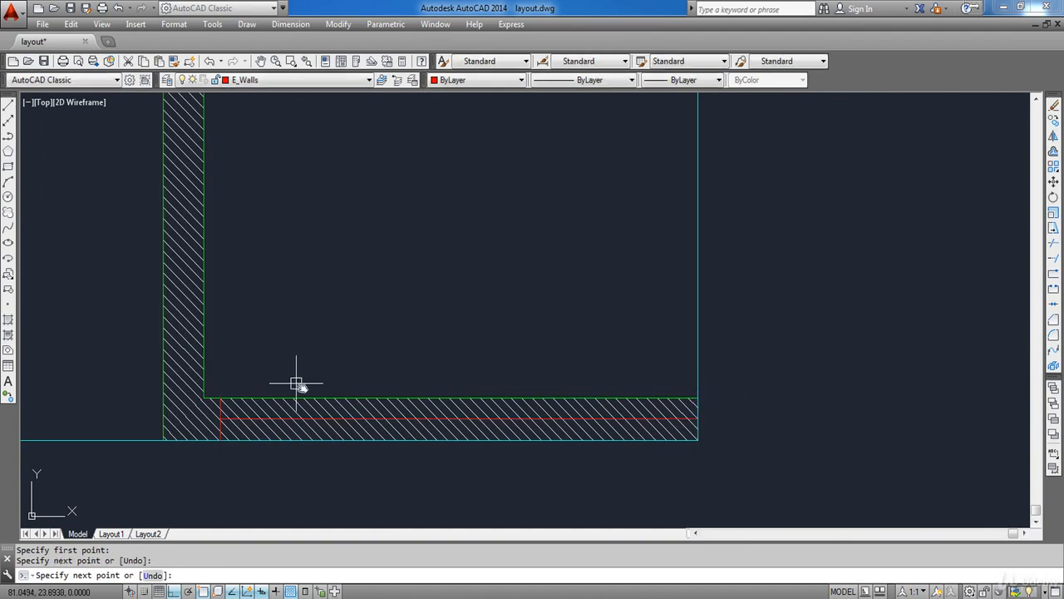
# - Draw a helper line across the vertical leg of the lower-right L-shaped wall, just above its inner corner
pyautogui.moveTo(296, 384); pyautogui.dragTo(539, 404, button='middle')
pyautogui.scroll(5, 408, 407)
pyautogui.press('Return')
pyautogui.press('l')
pyautogui.press('Return')
pyautogui.click(403, 409)
pyautogui.click(567, 410)
# - Draw a vertical centreline from the new helper line's midpoint up to the upper end of the L-shaped wall
pyautogui.press('Return')
pyautogui.press('l')
pyautogui.press('Return')
pyautogui.click(484, 409)
pyautogui.scroll(-2, 489, 409)
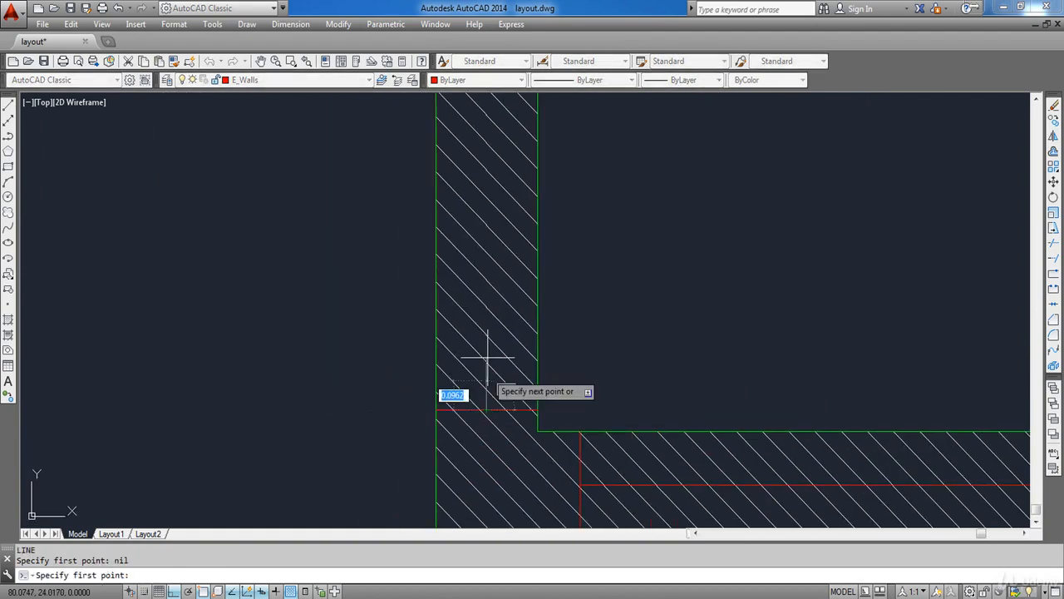
pyautogui.moveTo(491, 129); pyautogui.dragTo(491, 289, button='middle')
pyautogui.scroll(-7, 499, 237)
pyautogui.scroll(7, 490, 163)
pyautogui.click(492, 187)
pyautogui.press('Escape')
pyautogui.scroll(-2, 499, 170)
pyautogui.scroll(-6, 532, 391)
pyautogui.scroll(6, 524, 482)
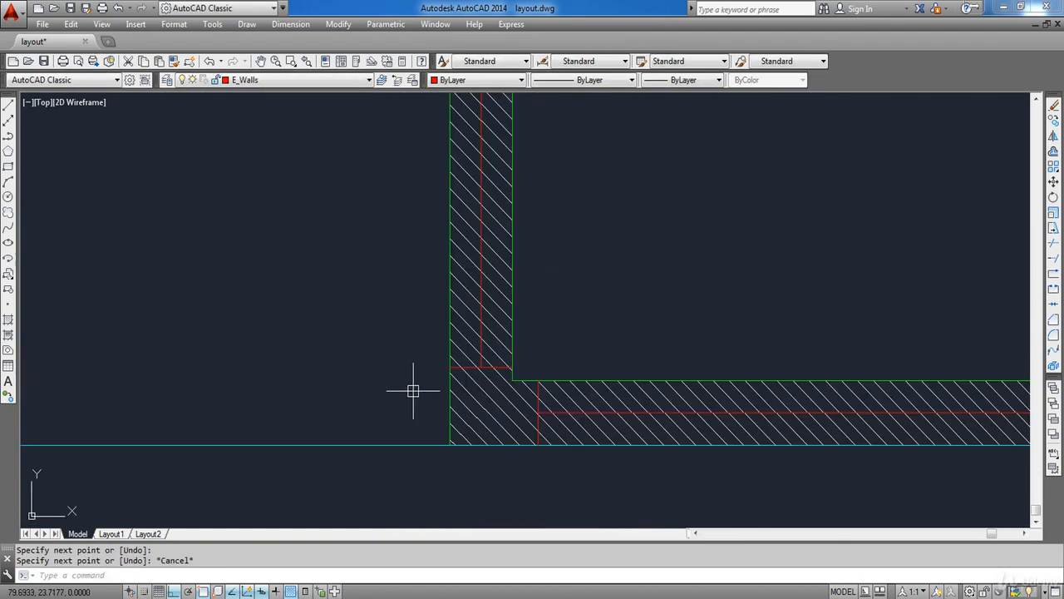
# - Erase both helper lines and fillet the L-shaped wall's two centrelines into a corner with zero radius
pyautogui.press('Escape')
pyautogui.press('f')
pyautogui.press('Return')
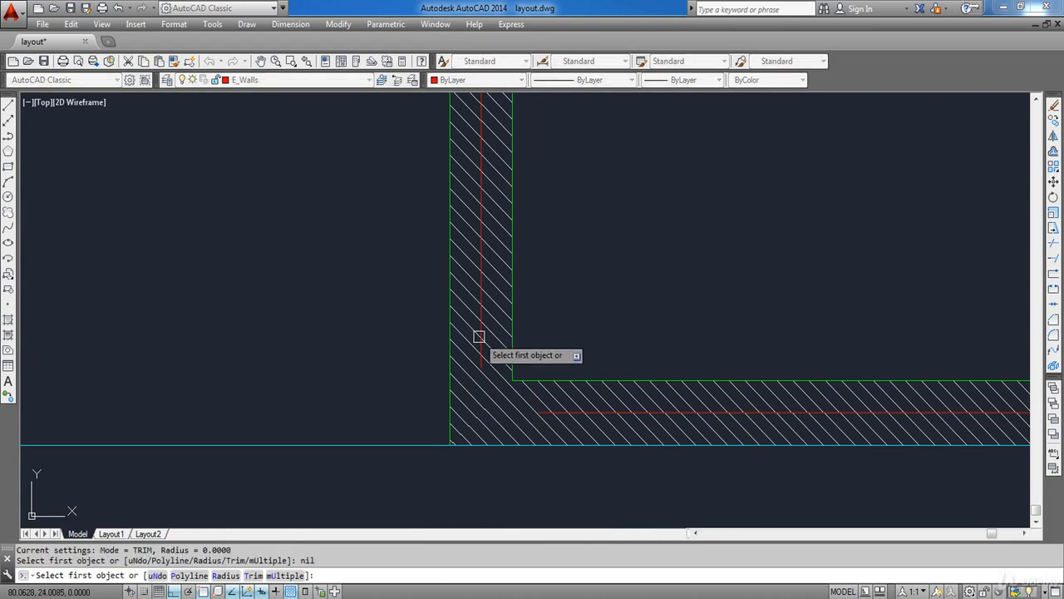
pyautogui.click(480, 336)
pyautogui.click(556, 410)
pyautogui.scroll(-2, 555, 333)
pyautogui.moveTo(622, 291); pyautogui.dragTo(575, 422, button='middle')
pyautogui.press('Escape')
pyautogui.scroll(-4, 601, 382)
pyautogui.hotkey('ctrl', 'z')
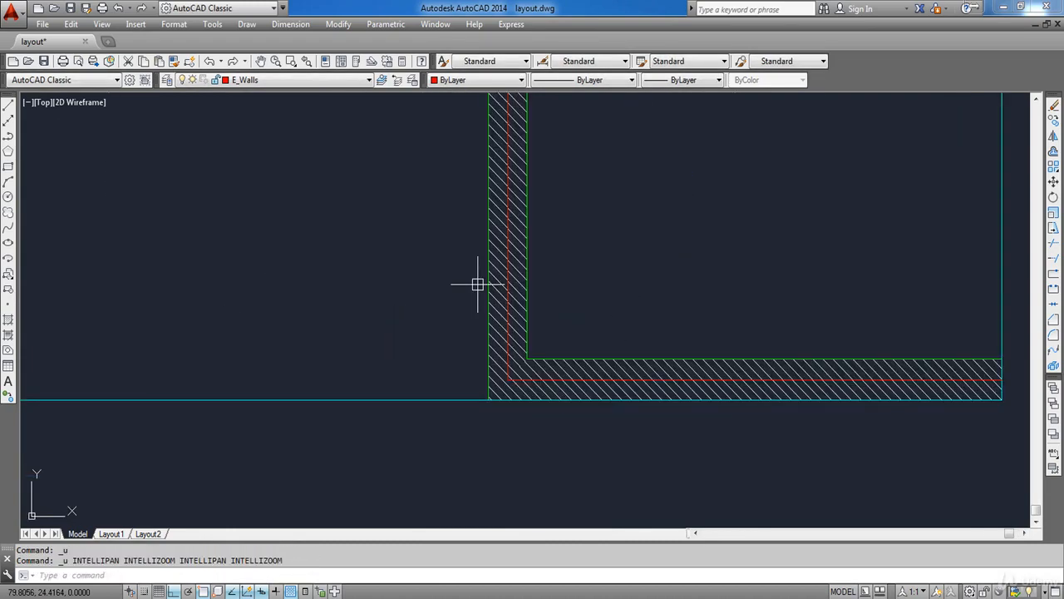
# - Draw a horizontal centreline along the core's top wall, starting midway between its faces near the upper-left corner and ending near the upper-right corner
pyautogui.scroll(-8, 423, 310)
pyautogui.moveTo(367, 166); pyautogui.dragTo(481, 355, button='middle')
pyautogui.scroll(2, 436, 242)
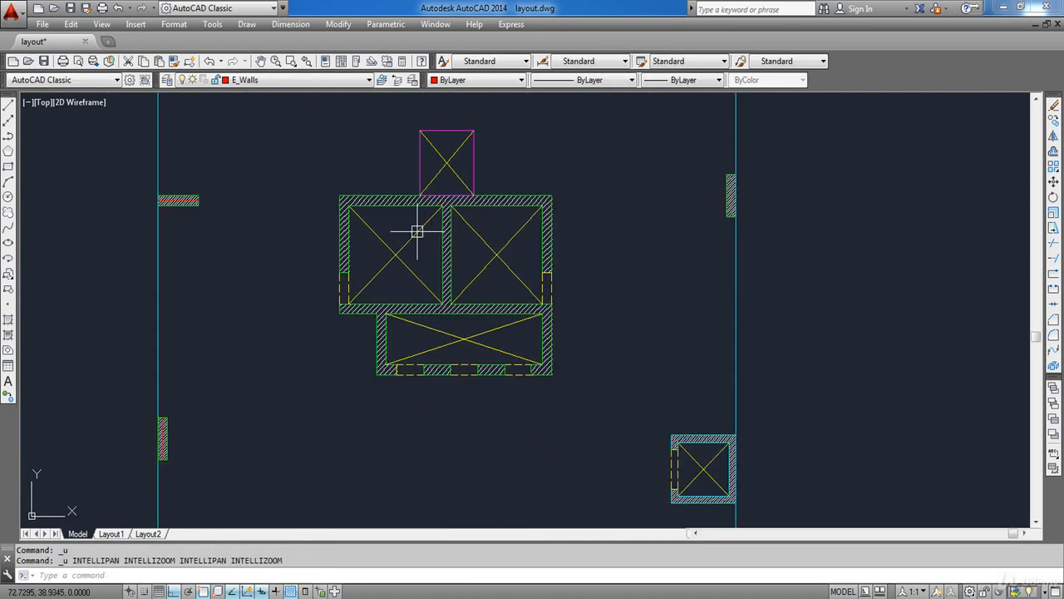
pyautogui.moveTo(417, 231)
pyautogui.mouseDown(button='middle')
pyautogui.moveTo(463, 316)
pyautogui.moveTo(403, 308)
pyautogui.mouseUp(button='middle')
pyautogui.scroll(4, 434, 285)
pyautogui.scroll(2, 461, 317)
pyautogui.scroll(2, 461, 318)
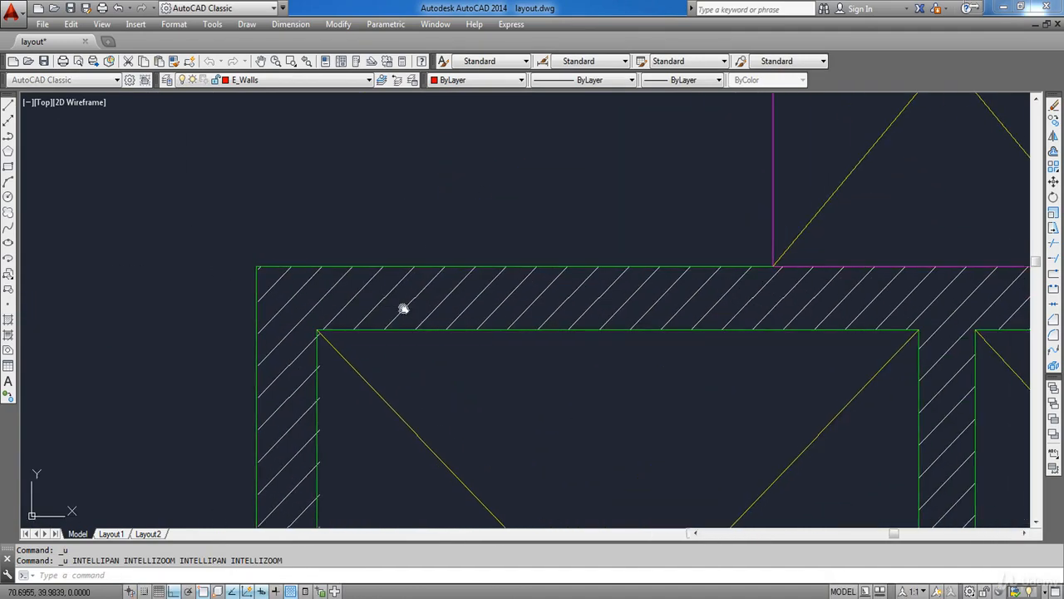
pyautogui.write('l')
pyautogui.press('Return')
pyautogui.keyDown('shift'); pyautogui.rightClick(404, 308); pyautogui.keyUp('shift')
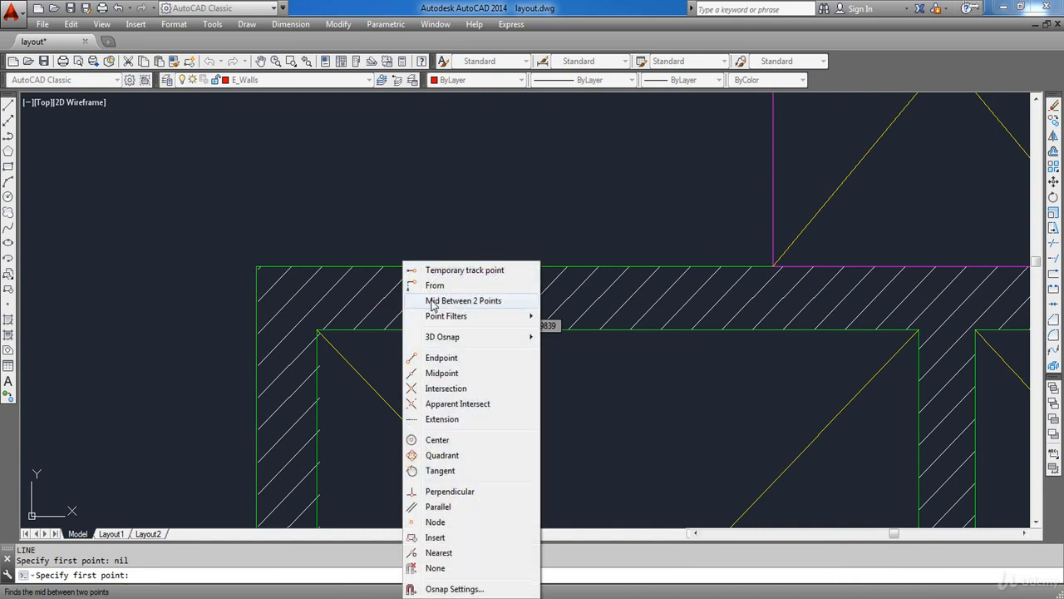
pyautogui.click(431, 301)
pyautogui.scroll(3, 359, 334)
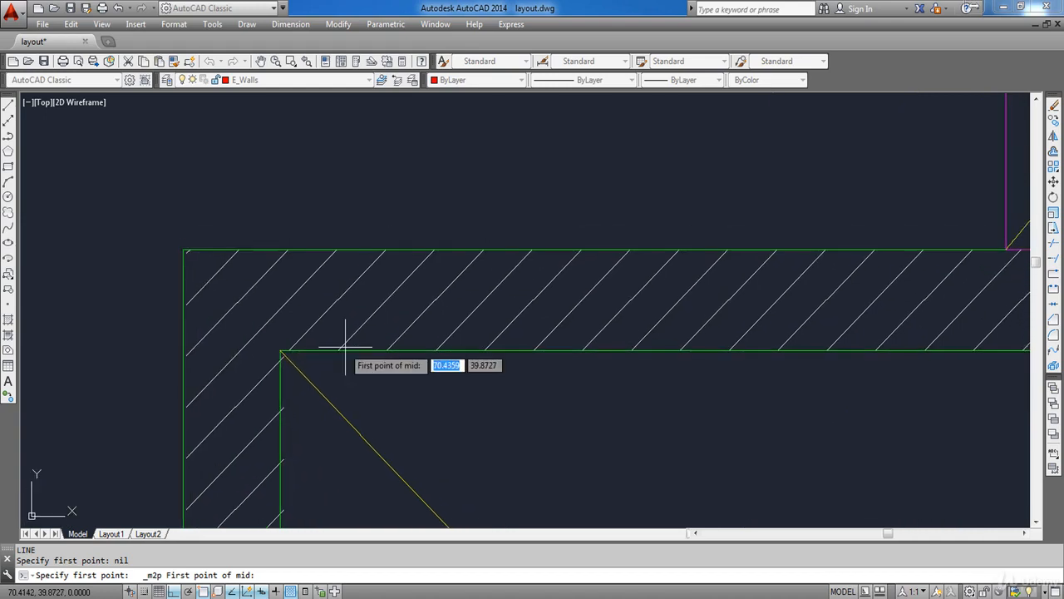
pyautogui.click(325, 246)
pyautogui.scroll(-5, 309, 238)
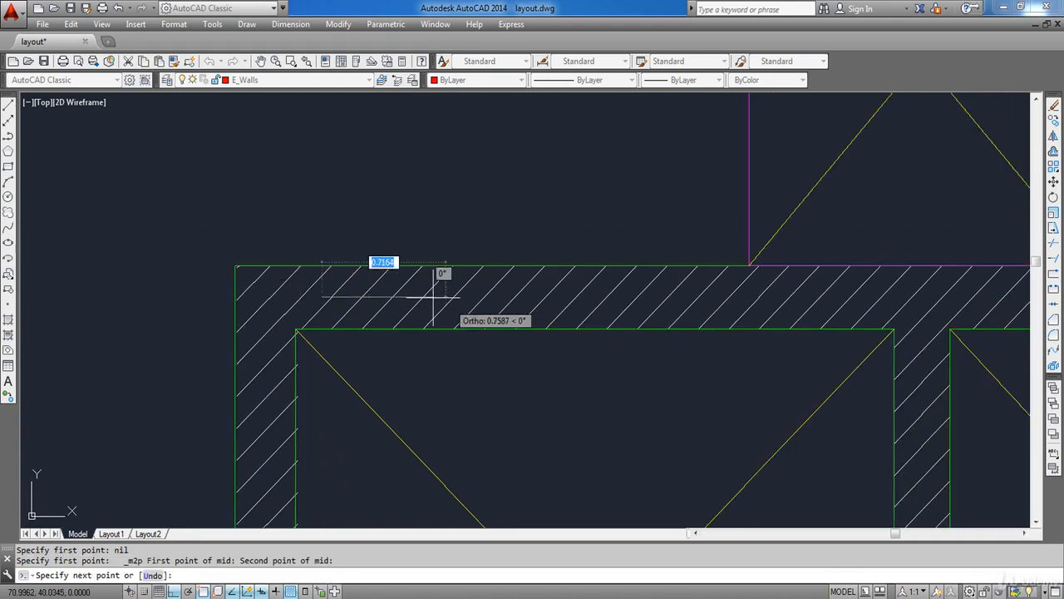
pyautogui.scroll(-2, 466, 287)
pyautogui.scroll(4, 900, 295)
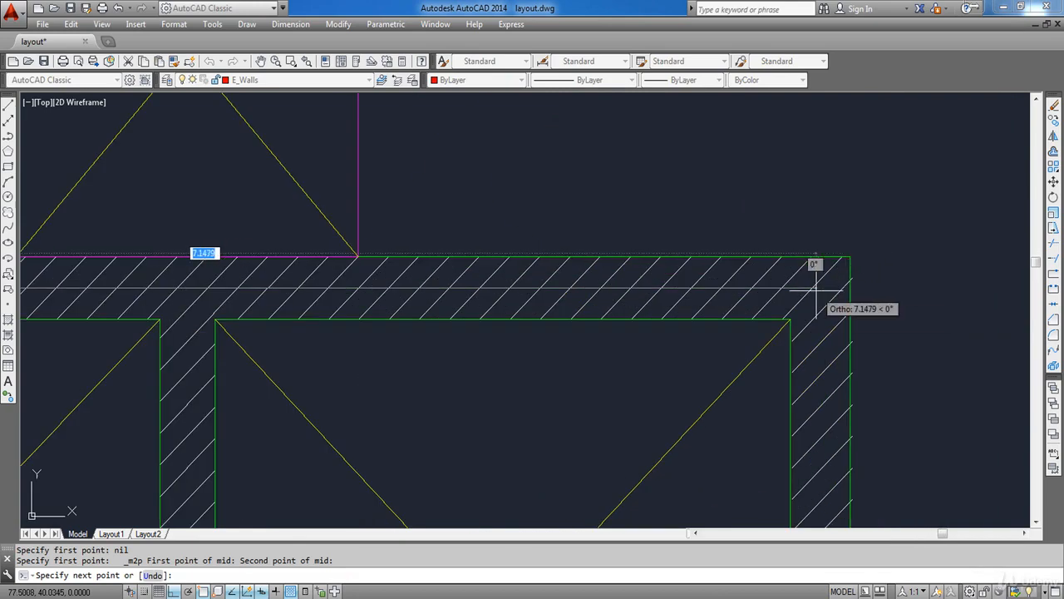
pyautogui.click(817, 288)
pyautogui.press('Escape')
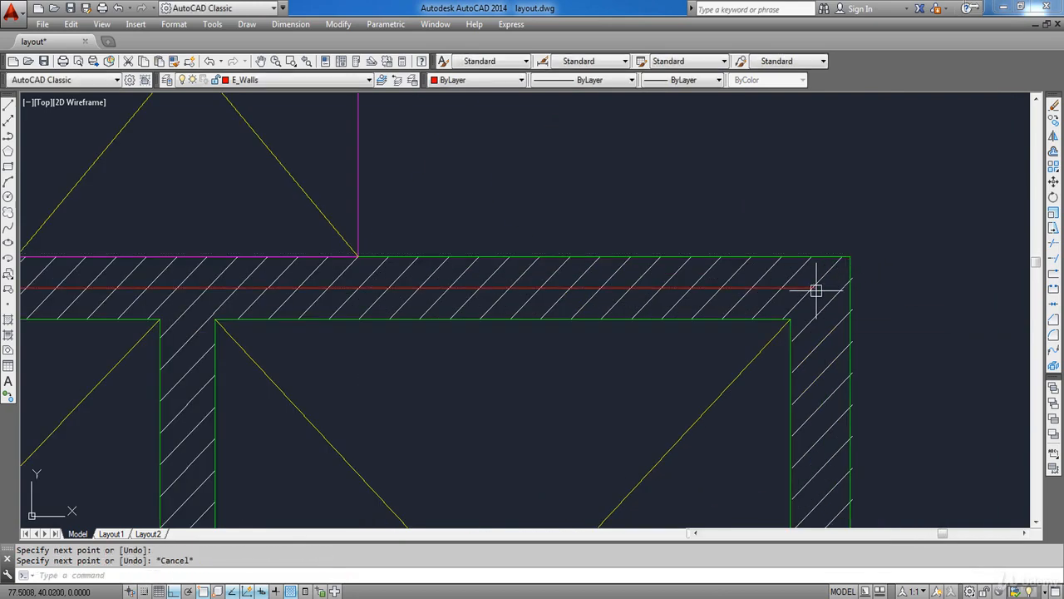
pyautogui.scroll(-5, 817, 290)
pyautogui.scroll(5, 613, 427)
pyautogui.press('Return')
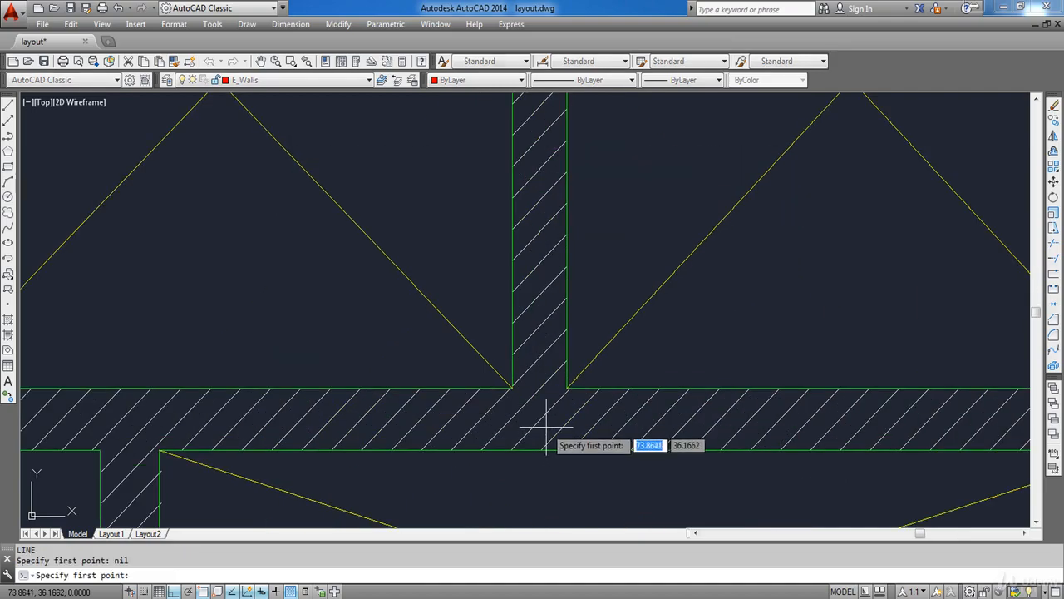
pyautogui.click(567, 387)
pyautogui.scroll(-2, 543, 191)
pyautogui.moveTo(543, 191); pyautogui.dragTo(541, 376, button='middle')
pyautogui.press('Escape')
pyautogui.moveTo(556, 441); pyautogui.dragTo(564, 296, button='middle')
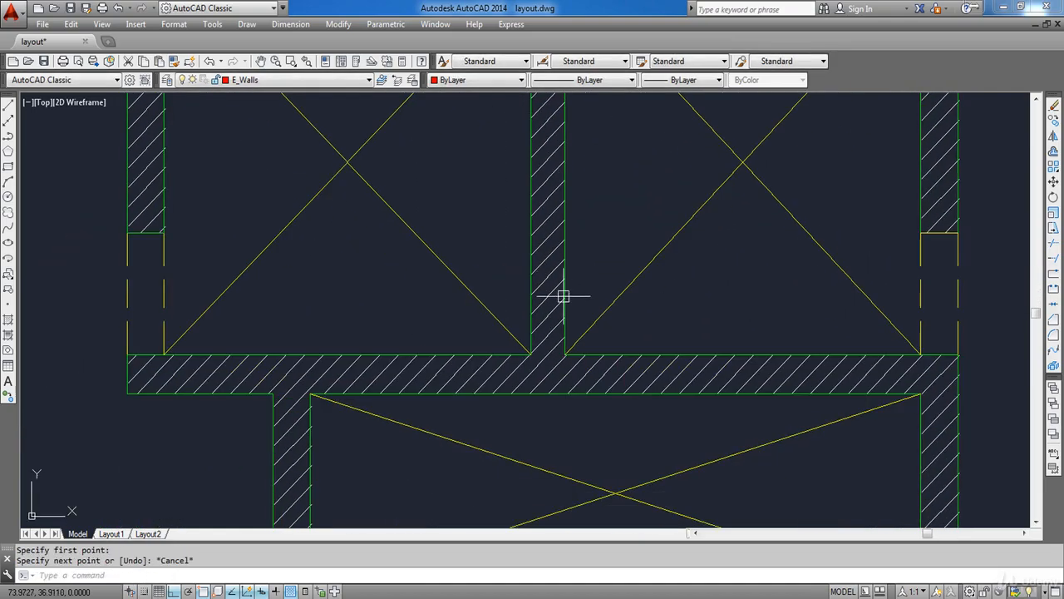
# - Draw the core's middle dividing wall centreline from midway between its faces near the lower junction up to the top wall's centreline
pyautogui.press('Return')
pyautogui.keyDown('shift'); pyautogui.rightClick(563, 297); pyautogui.keyUp('shift')
pyautogui.click(599, 301)
pyautogui.scroll(5, 543, 324)
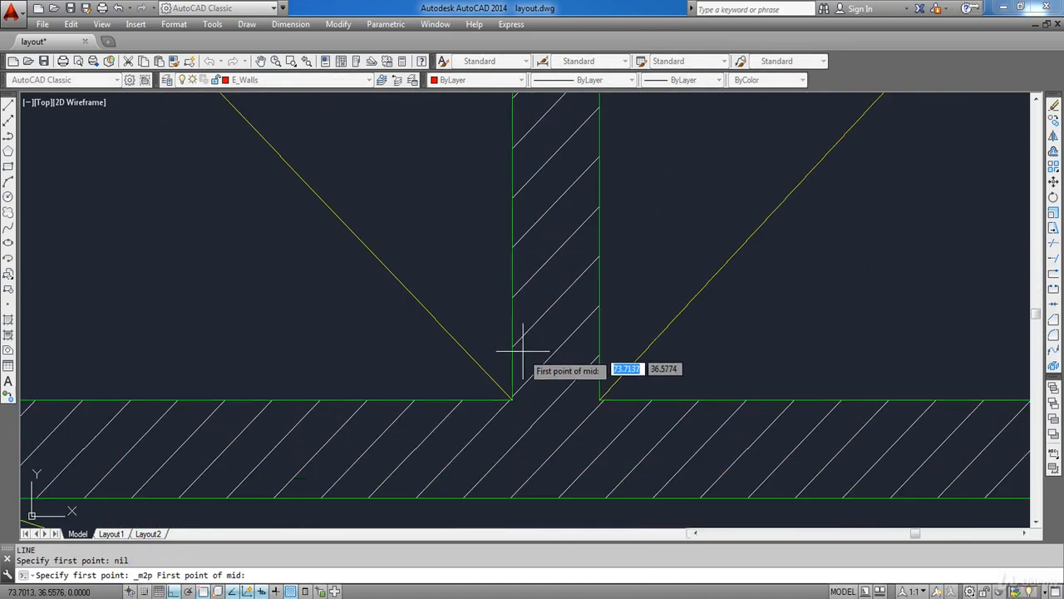
pyautogui.click(514, 363)
pyautogui.click(603, 363)
pyautogui.scroll(-2, 559, 318)
pyautogui.moveTo(556, 185); pyautogui.dragTo(563, 368, button='middle')
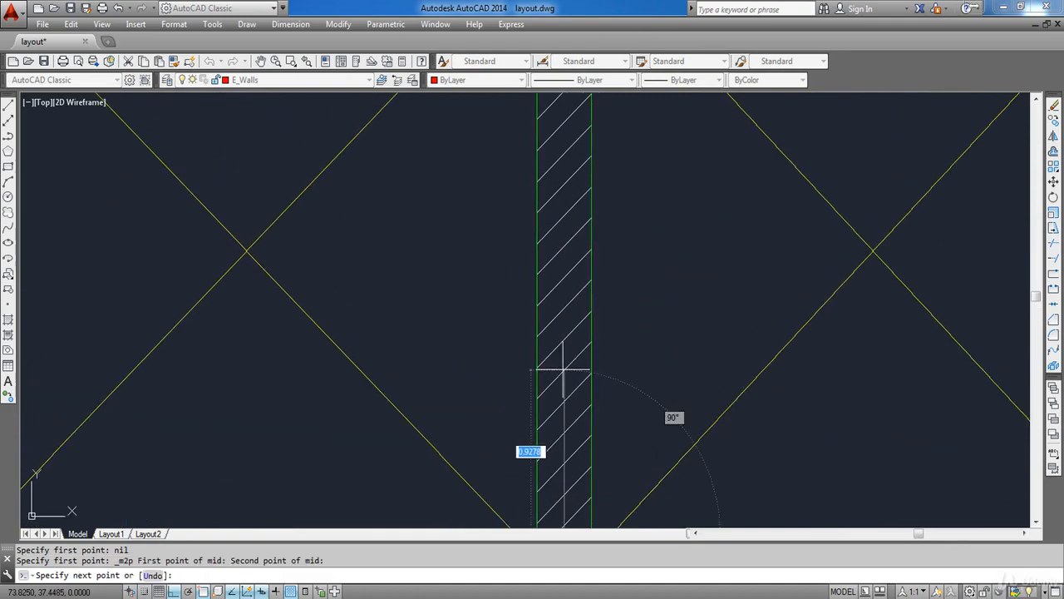
pyautogui.scroll(-2, 563, 333)
pyautogui.moveTo(561, 211); pyautogui.dragTo(551, 366, button='middle')
pyautogui.scroll(4, 551, 246)
pyautogui.click(540, 189)
pyautogui.press('Escape')
pyautogui.scroll(-2, 541, 190)
# - Draw the core's upper west wall centreline upward from the midpoint of its end edge at the opening, and centrelines for the remaining core walls
pyautogui.moveTo(517, 278); pyautogui.dragTo(715, 178, button='middle')
pyautogui.scroll(-4, 711, 178)
pyautogui.scroll(6, 487, 310)
pyautogui.press('Return')
pyautogui.click(474, 299)
pyautogui.scroll(-2, 473, 424)
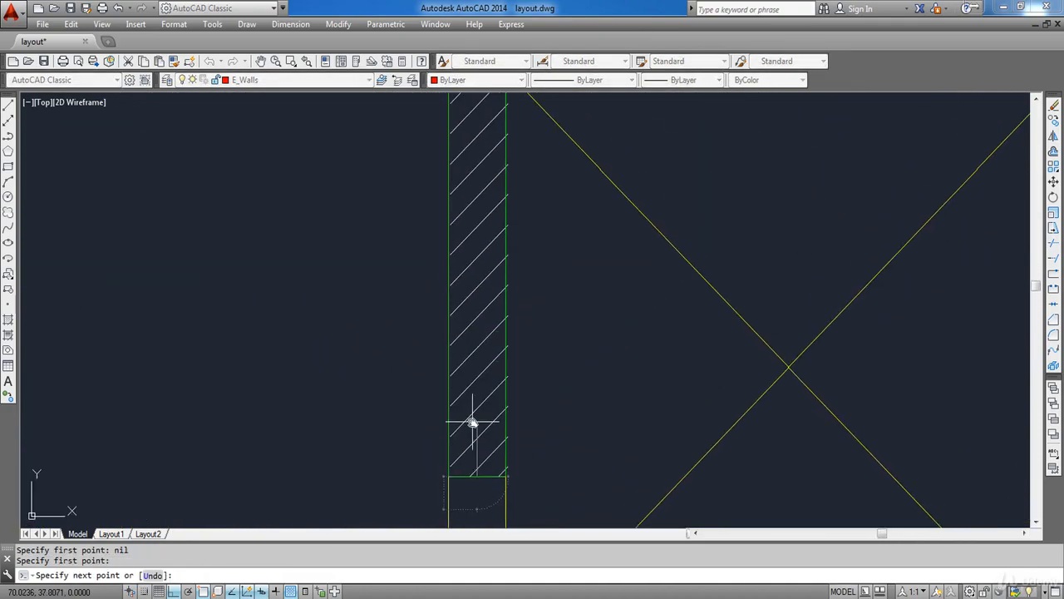
pyautogui.scroll(8, 475, 404)
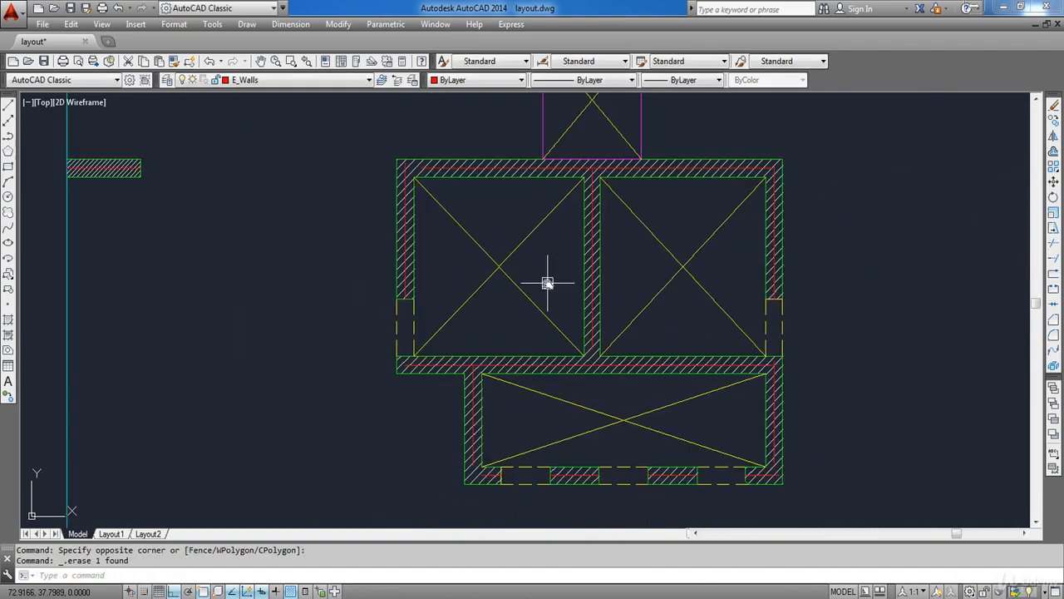
# - Fillet the core wall centrelines at the upper-left and upper-right corners with zero radius
pyautogui.moveTo(546, 283); pyautogui.dragTo(506, 285, button='middle')
pyautogui.moveTo(846, 340); pyautogui.dragTo(774, 337, button='middle')
pyautogui.write('f')
pyautogui.press('Return')
pyautogui.scroll(6, 320, 259)
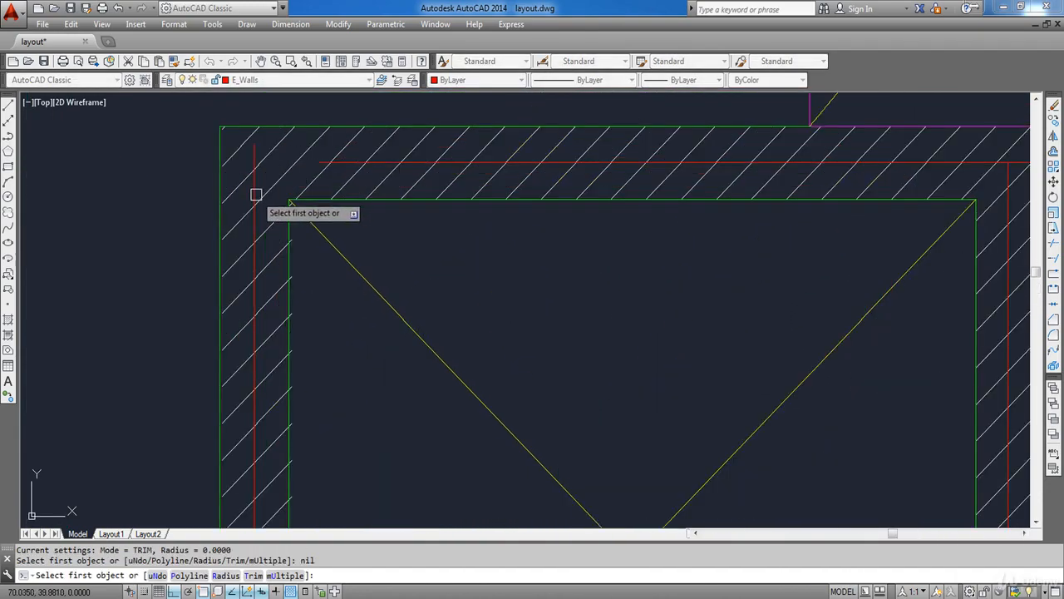
pyautogui.click(256, 194)
pyautogui.click(331, 159)
pyautogui.scroll(-6, 330, 158)
pyautogui.press('Return')
pyautogui.scroll(4, 566, 162)
pyautogui.click(554, 164)
pyautogui.click(575, 190)
# - Fillet the east ends of the core's intermediate and bottom horizontal centrelines with the lower east wall's centreline
pyautogui.press('Return')
pyautogui.click(553, 277)
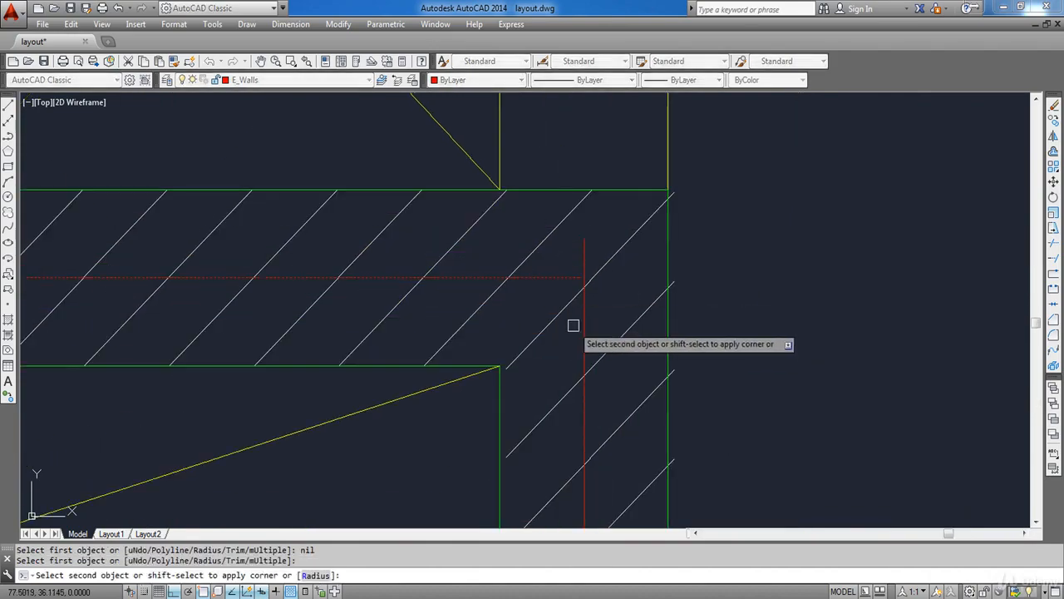
pyautogui.click(586, 330)
pyautogui.press('Return')
pyautogui.click(616, 269)
pyautogui.click(673, 179)
# - Fillet the lower-left wall's vertical centreline with the bottom wall's short horizontal centreline at the core's lower-left corner
pyautogui.press('Return')
pyautogui.scroll(6, 229, 256)
pyautogui.click(243, 242)
pyautogui.click(303, 351)
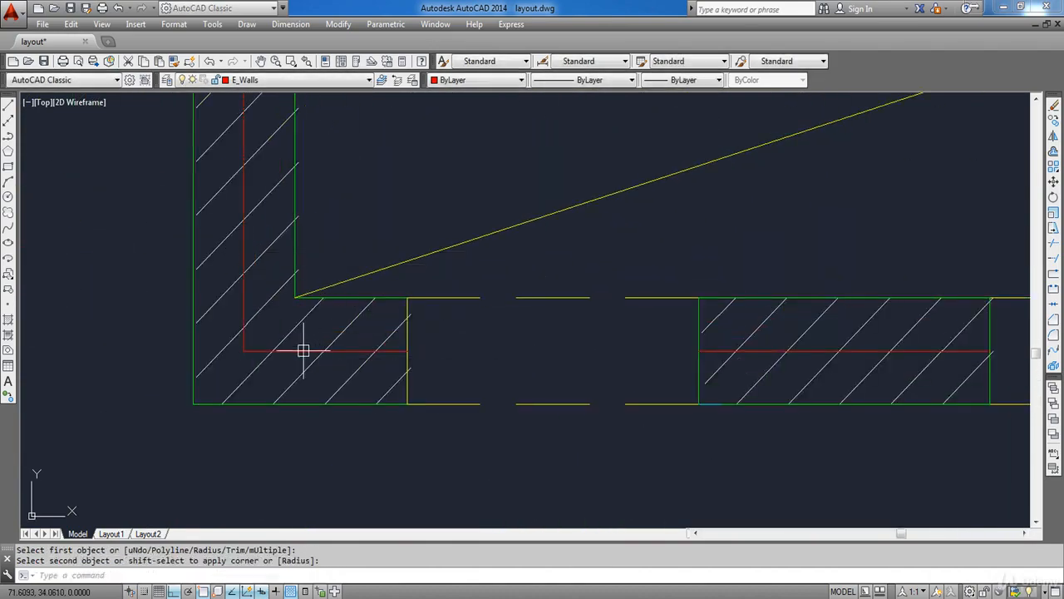
# - Extend the middle dividing wall's centreline down to the horizontal centreline of the wall below the two upper shafts
pyautogui.scroll(-6, 303, 352)
pyautogui.write('ex')
pyautogui.press('Return')
pyautogui.scroll(4, 365, 344)
pyautogui.click(335, 341)
pyautogui.press('Return')
pyautogui.moveTo(351, 142); pyautogui.dragTo(396, 278, button='middle')
pyautogui.click(398, 278)
pyautogui.press('Escape')
pyautogui.scroll(-6, 475, 190)
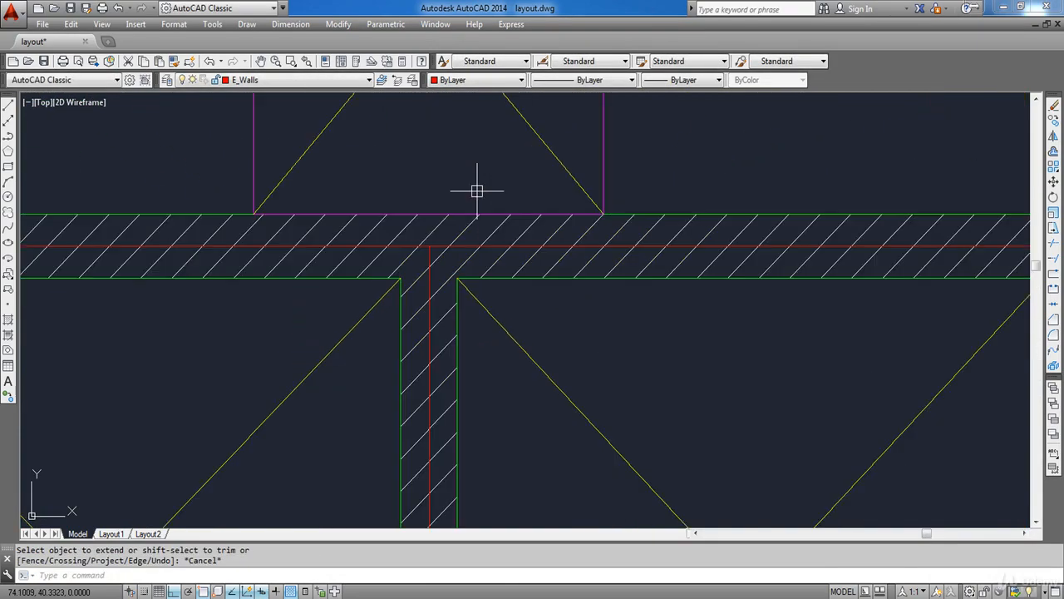
# - Fillet the remaining pair of open core wall centrelines into a corner
pyautogui.scroll(7, 345, 211)
pyautogui.write('f')
pyautogui.press('Return')
pyautogui.click(375, 152)
pyautogui.press('Escape')
pyautogui.scroll(-7, 570, 305)
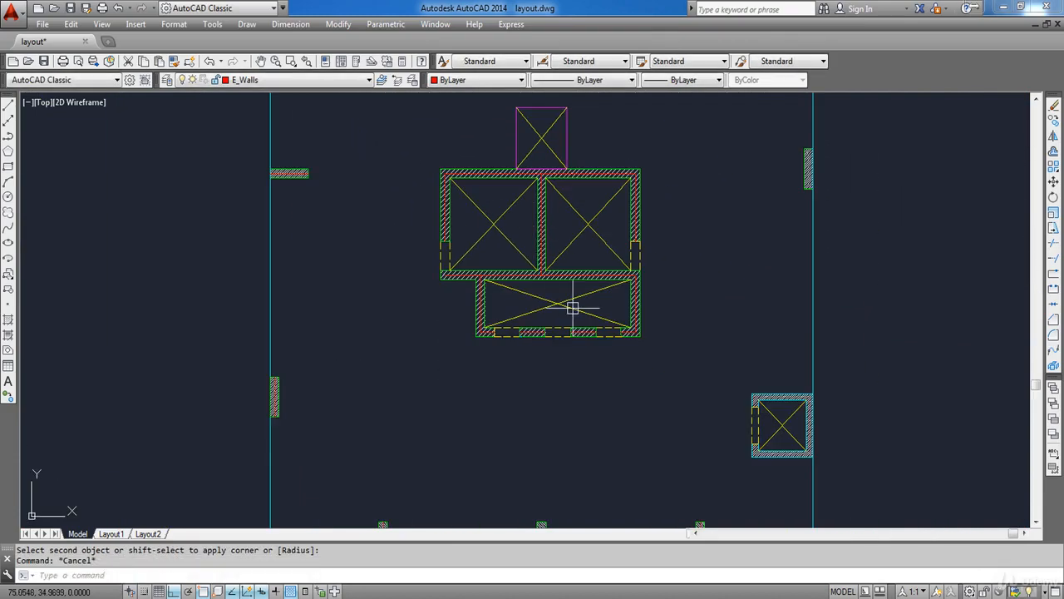
pyautogui.scroll(3, 618, 323)
pyautogui.scroll(-1, 571, 355)
pyautogui.press('Escape')
pyautogui.moveTo(681, 337); pyautogui.dragTo(668, 357, button='middle')
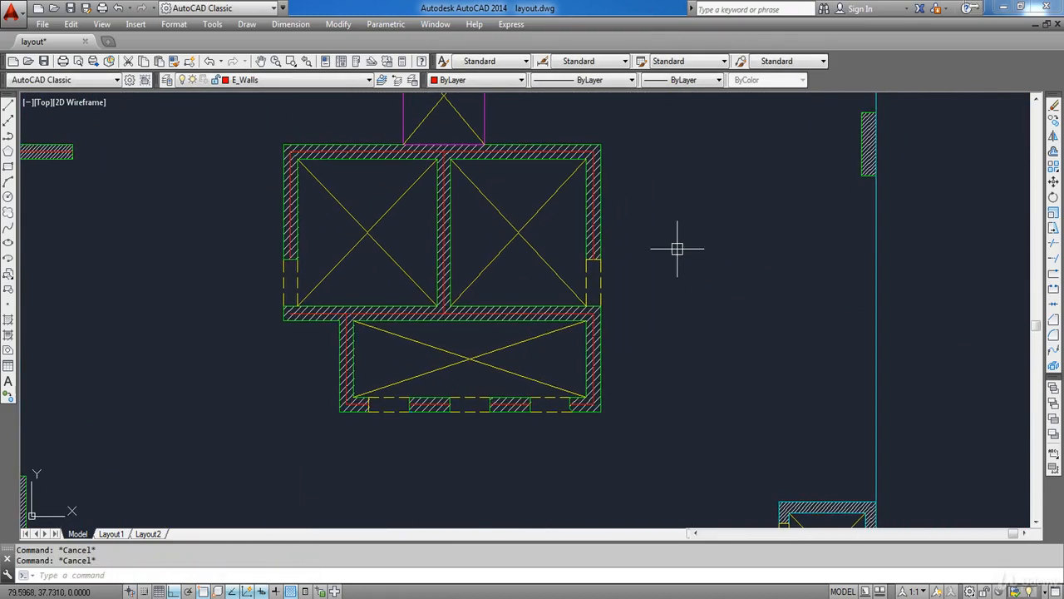
pyautogui.moveTo(678, 248); pyautogui.dragTo(683, 272, button='middle')
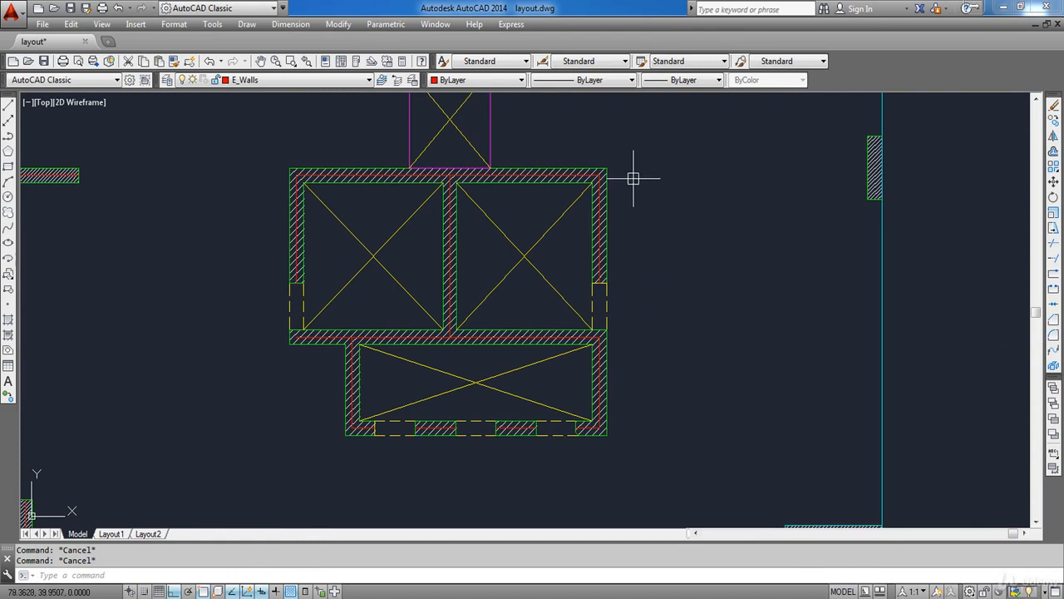
# - Draw a horizontal centreline along the top wall of the small shaft at the east edge, starting midway between the wall's faces
pyautogui.scroll(-5, 634, 178)
pyautogui.scroll(4, 684, 316)
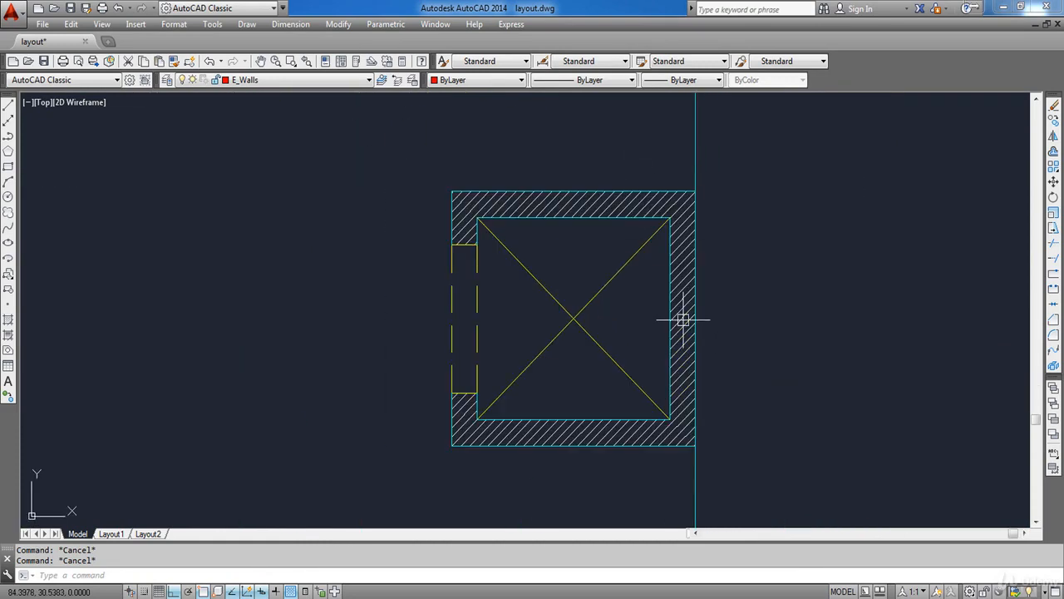
pyautogui.moveTo(573, 277); pyautogui.dragTo(561, 368, button='middle')
pyautogui.write('l')
pyautogui.press('Return')
pyautogui.scroll(4, 479, 318)
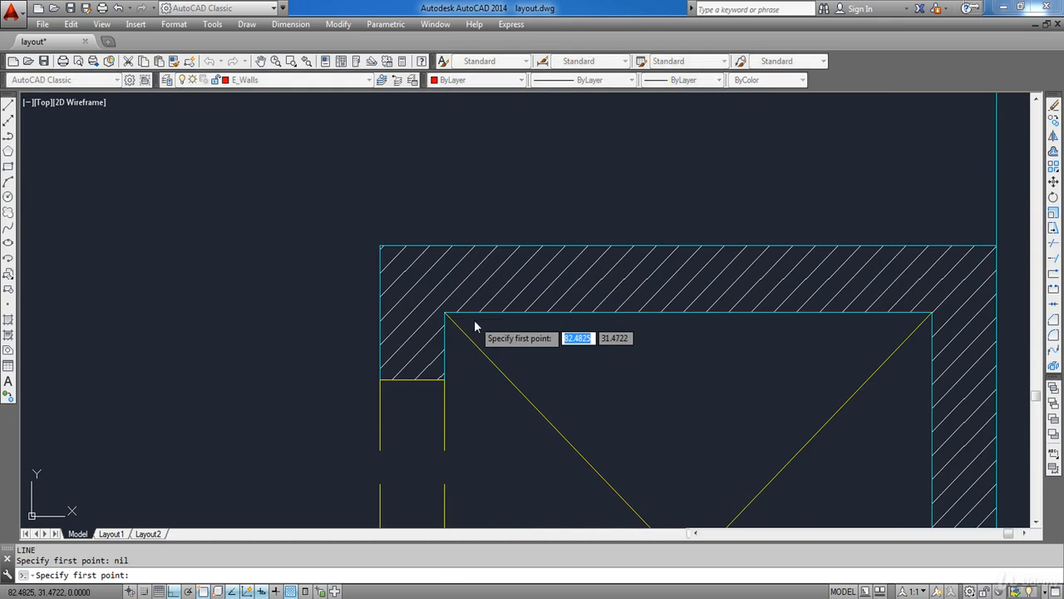
pyautogui.keyDown('shift'); pyautogui.rightClick(475, 326); pyautogui.keyUp('shift')
pyautogui.click(508, 302)
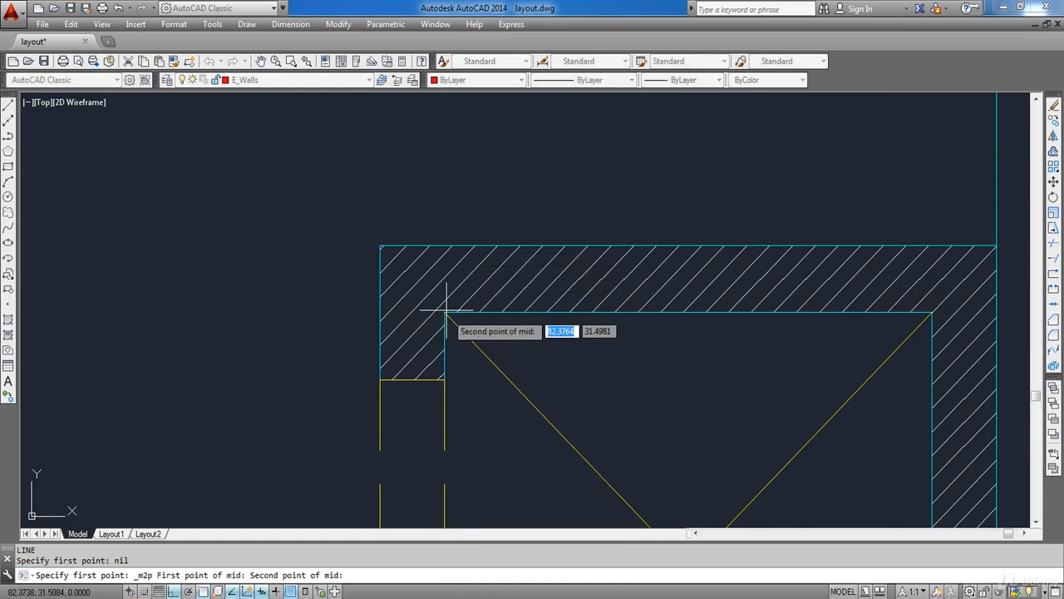
pyautogui.click(449, 246)
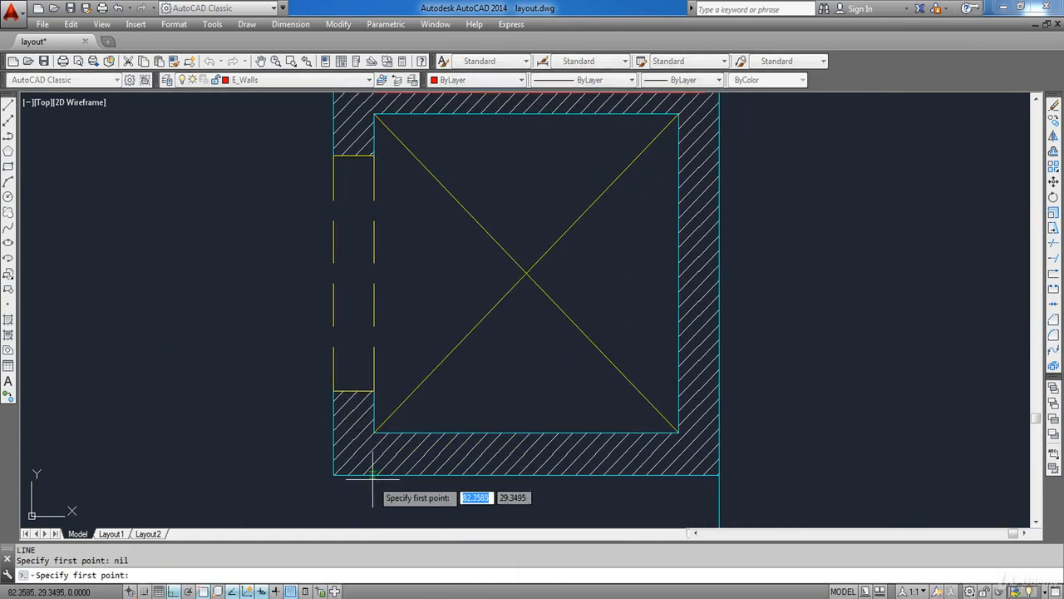
# - Draw a horizontal centreline along the small shaft's bottom wall, starting midway between its faces near the lower-left inner corner
pyautogui.keyDown('shift'); pyautogui.rightClick(370, 477); pyautogui.keyUp('shift')
pyautogui.click(399, 187)
pyautogui.click(387, 476)
pyautogui.click(387, 432)
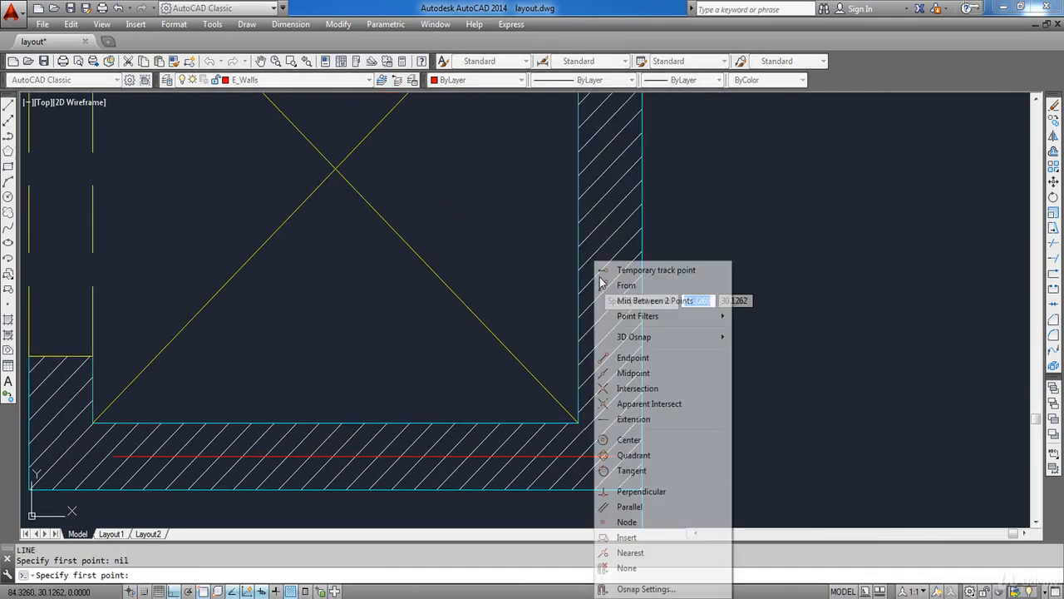
# - Draw a vertical centreline along the small shaft's east wall, starting midway between the wall's faces
pyautogui.click(657, 368)
pyautogui.click(640, 402)
pyautogui.click(641, 402)
pyautogui.press('Escape')
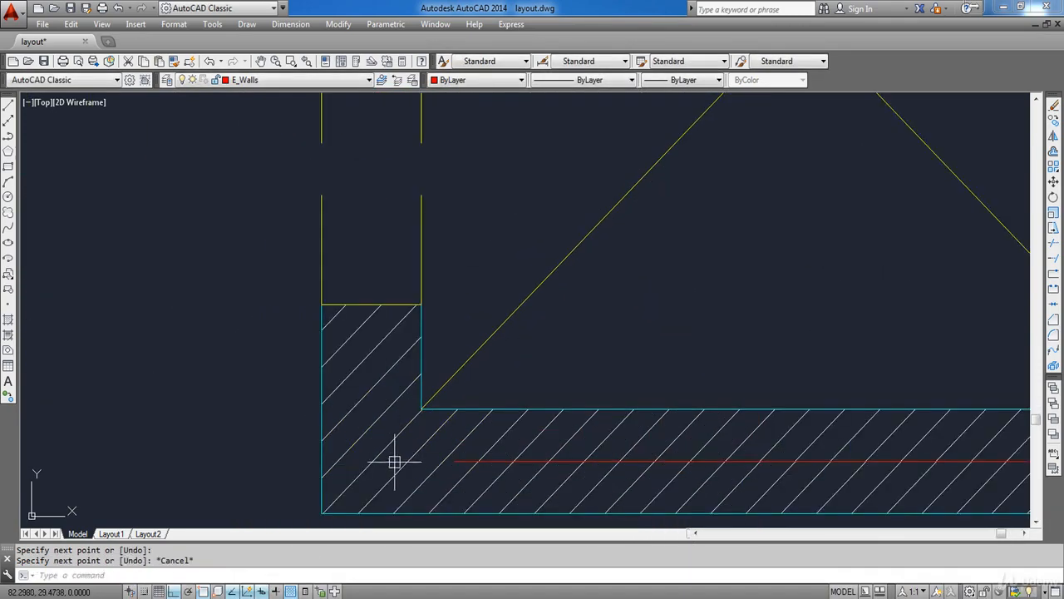
# - Draw short vertical centrelines in the small shaft's two west wall stubs, above and below the opening
pyautogui.press('Return')
pyautogui.click(542, 403)
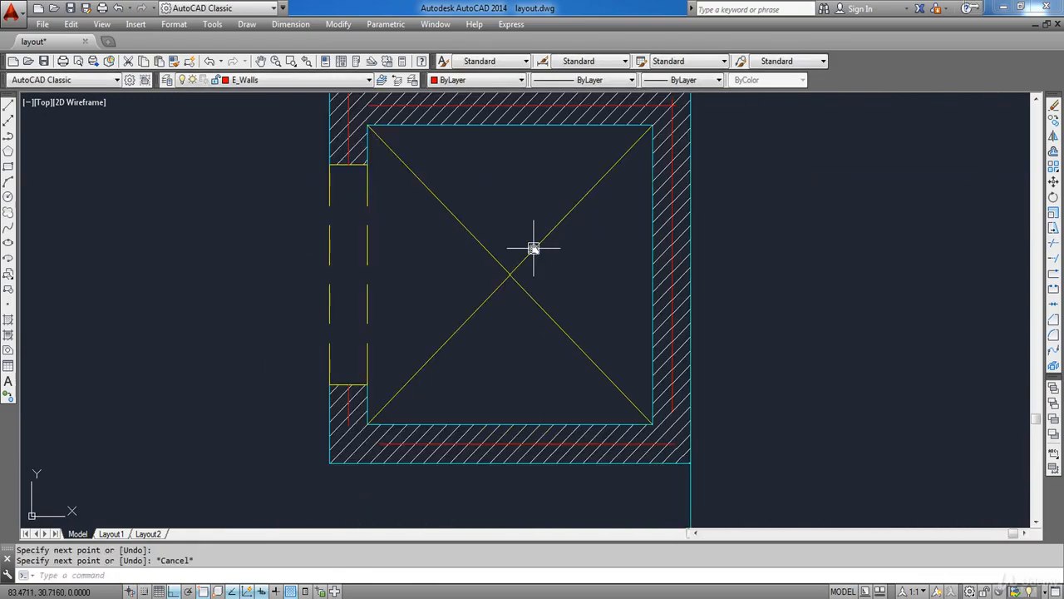
pyautogui.press('Escape')
# - Fillet the small shaft's wall centrelines together at all four corners
pyautogui.scroll(-2, 563, 338)
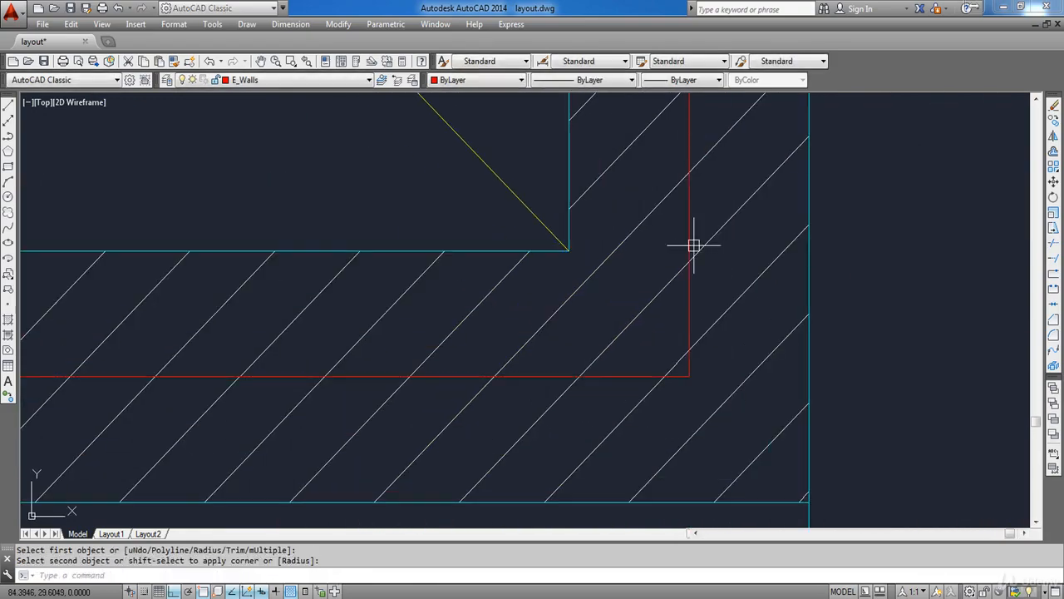
pyautogui.click(693, 242)
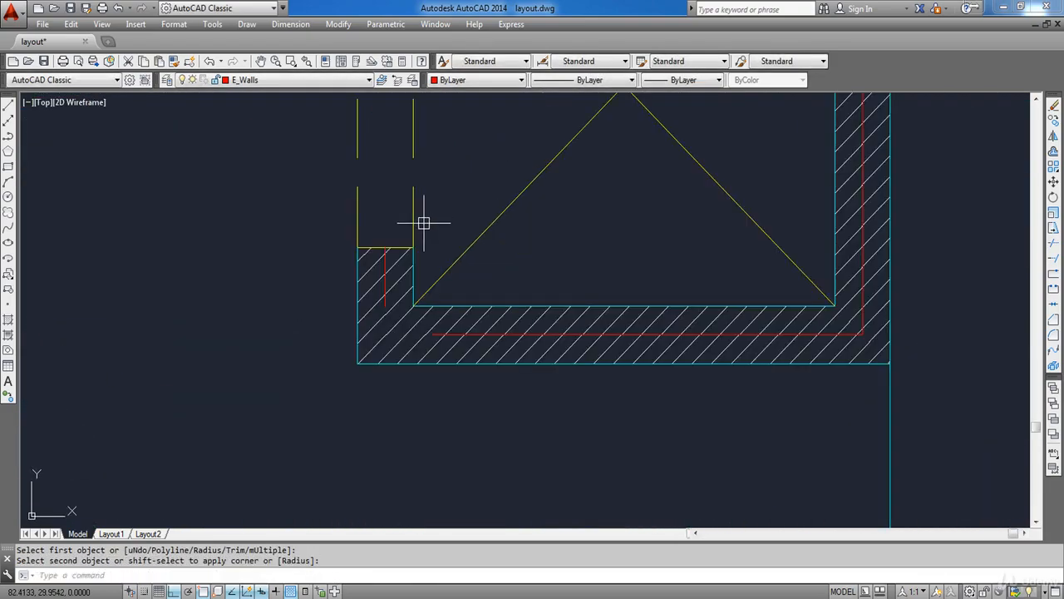
pyautogui.press('Escape')
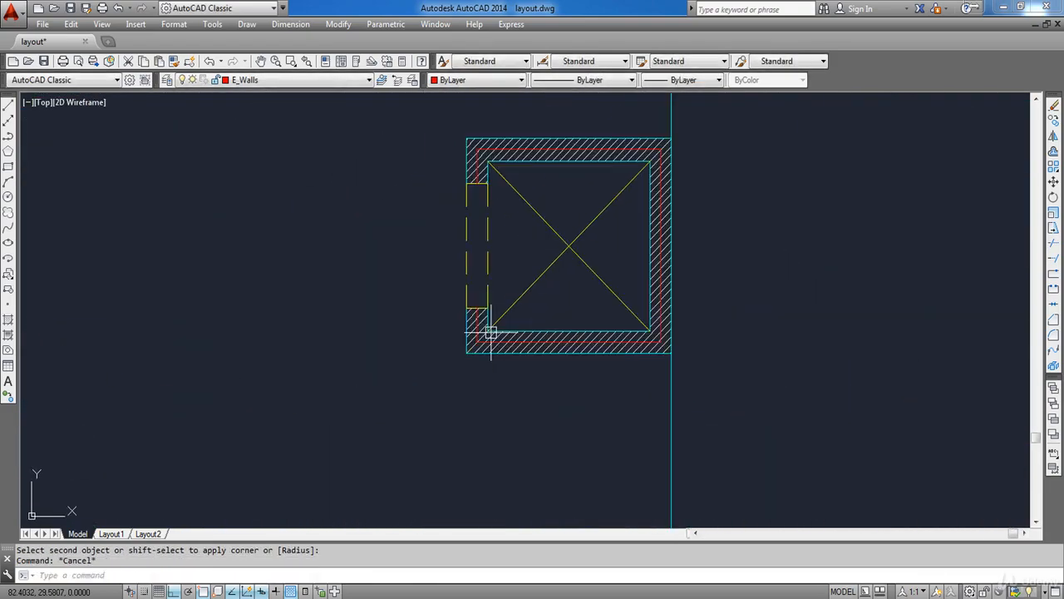
pyautogui.press('Escape')
pyautogui.moveTo(602, 341); pyautogui.dragTo(589, 349, button='middle')
pyautogui.scroll(-2, 634, 344)
pyautogui.moveTo(526, 274); pyautogui.dragTo(542, 320, button='middle')
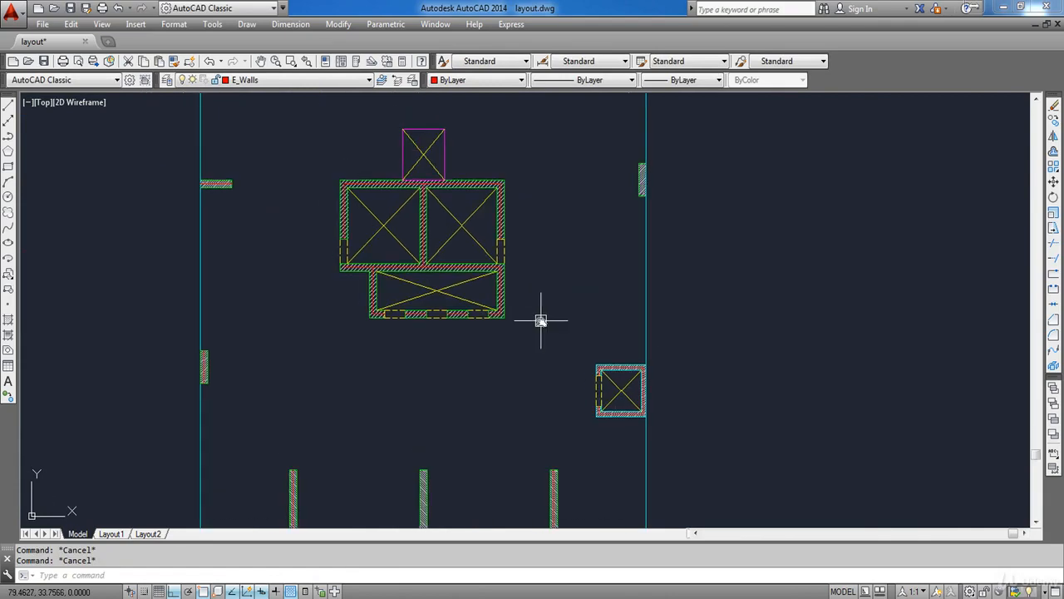
# - Draw vertical centrelines through the short wall on the upper east slab edge and the freestanding middle wall at the plan's bottom edge
pyautogui.scroll(3, 648, 195)
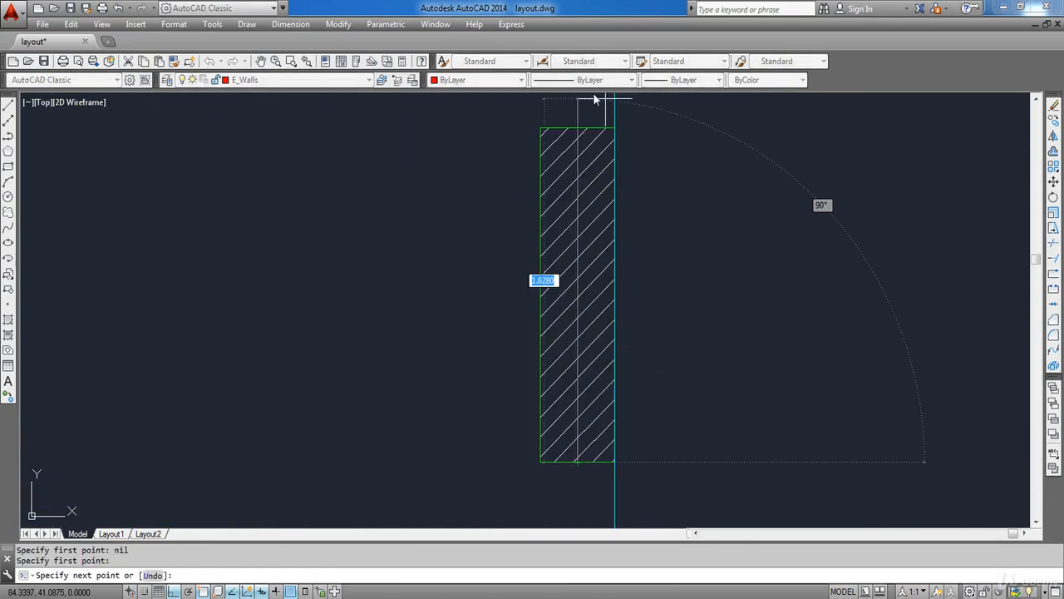
pyautogui.press('Escape')
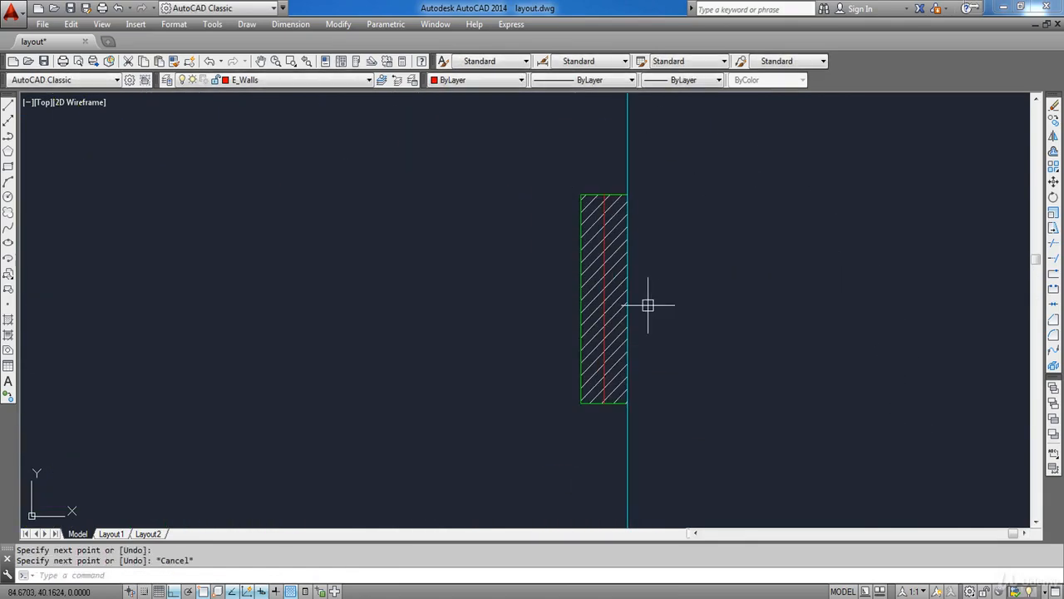
pyautogui.scroll(-5, 648, 306)
pyautogui.moveTo(586, 401)
pyautogui.mouseDown(button='middle')
pyautogui.moveTo(554, 337)
pyautogui.moveTo(572, 312)
pyautogui.mouseUp(button='middle')
pyautogui.scroll(4, 525, 454)
pyautogui.press('space')
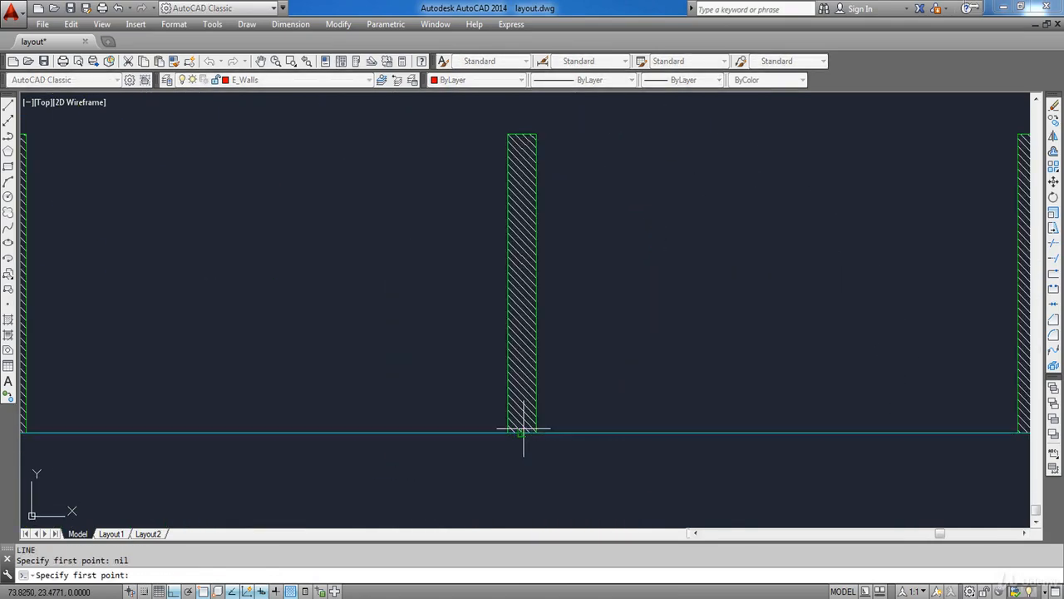
pyautogui.click(522, 432)
pyautogui.click(523, 134)
pyautogui.press('Escape')
# - On layer E_Slabs, start the slab outline polyline midway across the bottom-left wall's west end and run it horizontally to the east edge
pyautogui.scroll(-6, 574, 220)
pyautogui.moveTo(585, 170); pyautogui.dragTo(573, 354, button='middle')
pyautogui.moveTo(577, 266); pyautogui.dragTo(558, 287, button='middle')
pyautogui.scroll(-2, 570, 302)
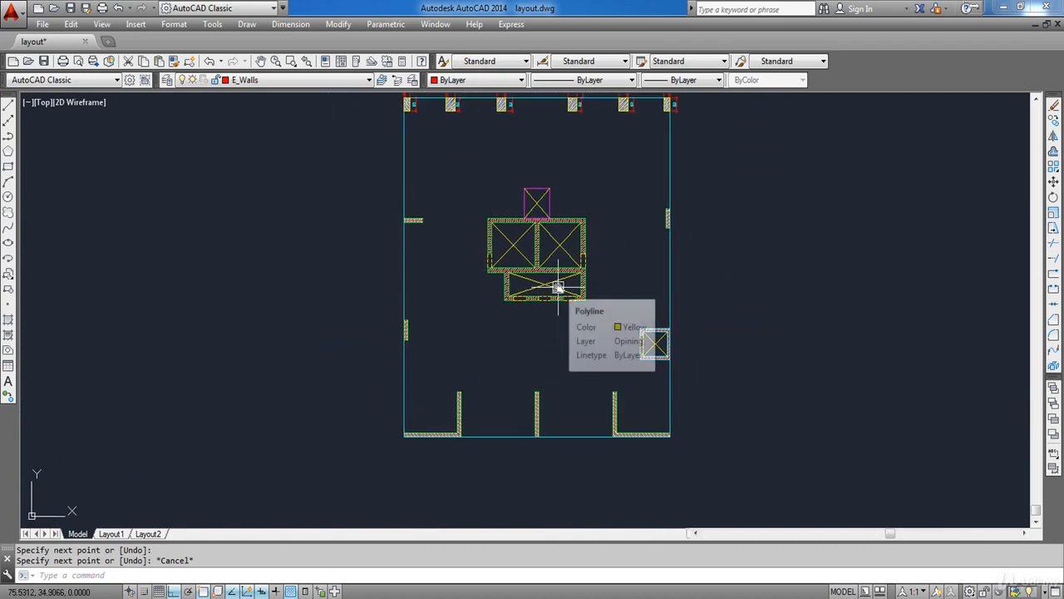
pyautogui.scroll(2, 473, 321)
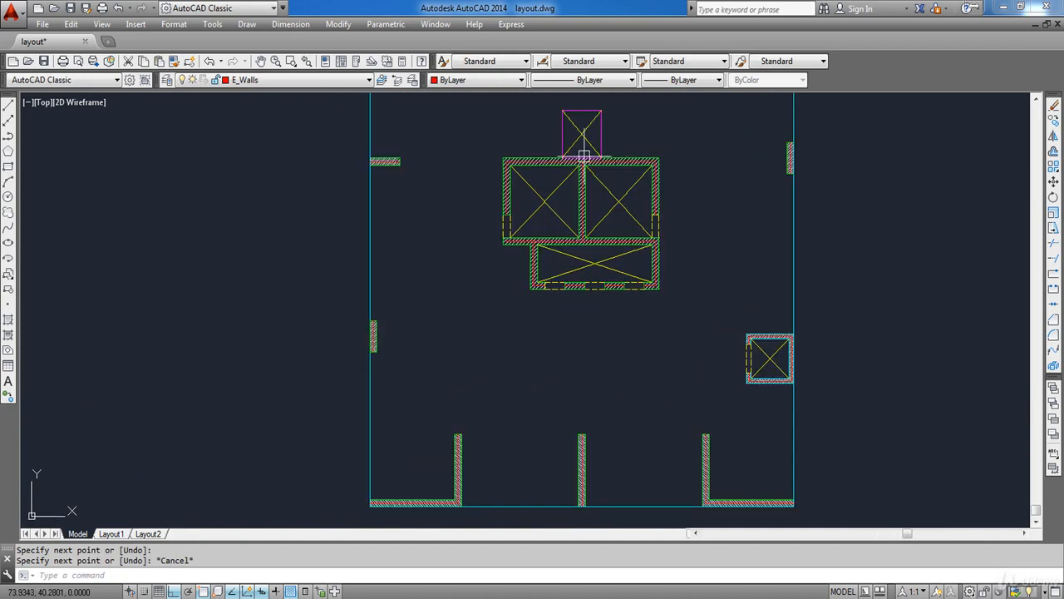
pyautogui.moveTo(652, 340); pyautogui.dragTo(574, 340, button='middle')
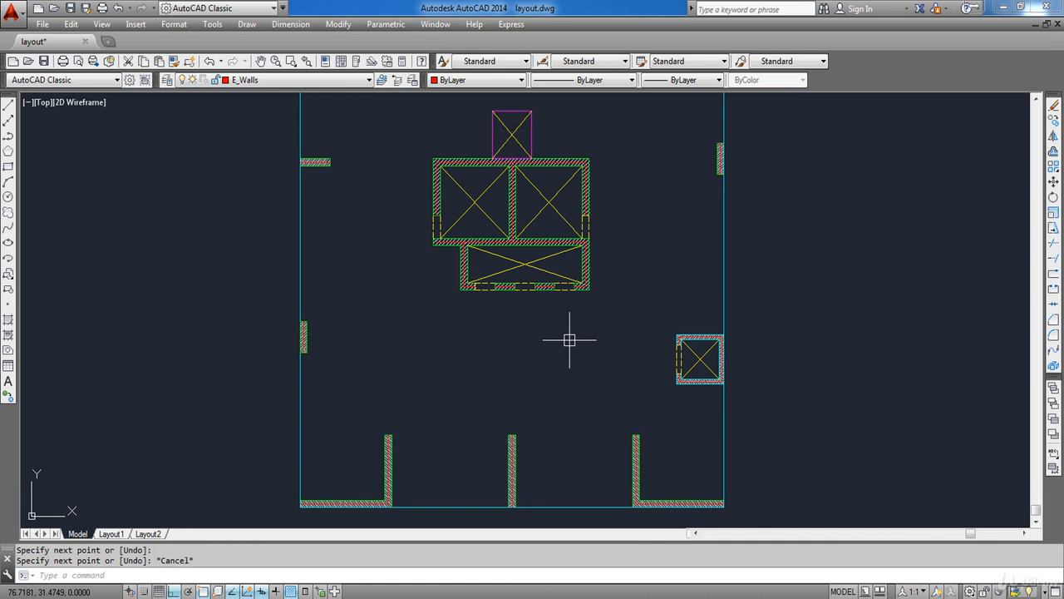
pyautogui.click(289, 80)
pyautogui.click(261, 216)
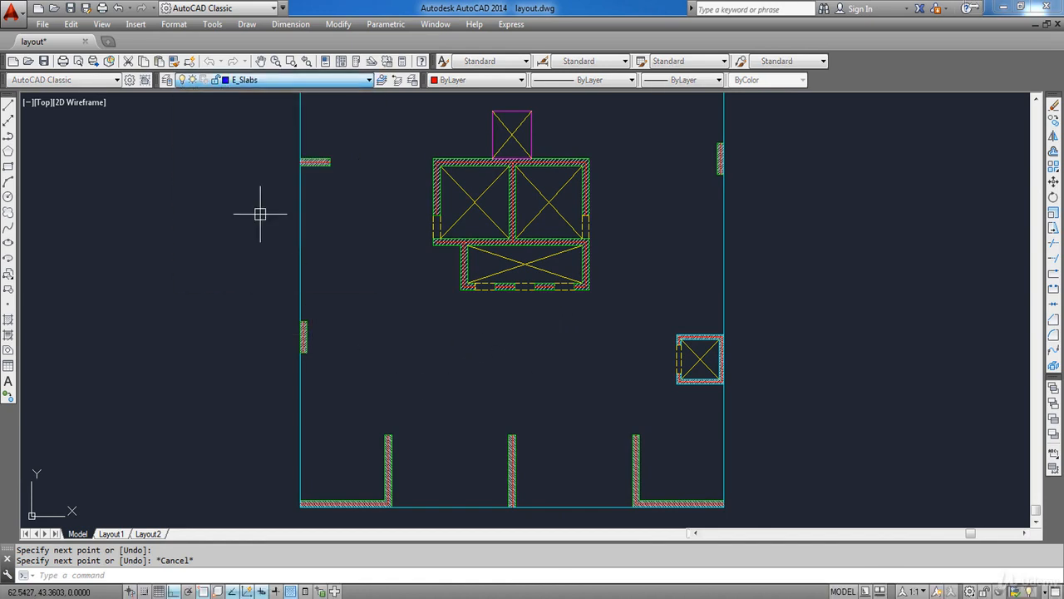
pyautogui.click(9, 138)
pyautogui.scroll(6, 316, 420)
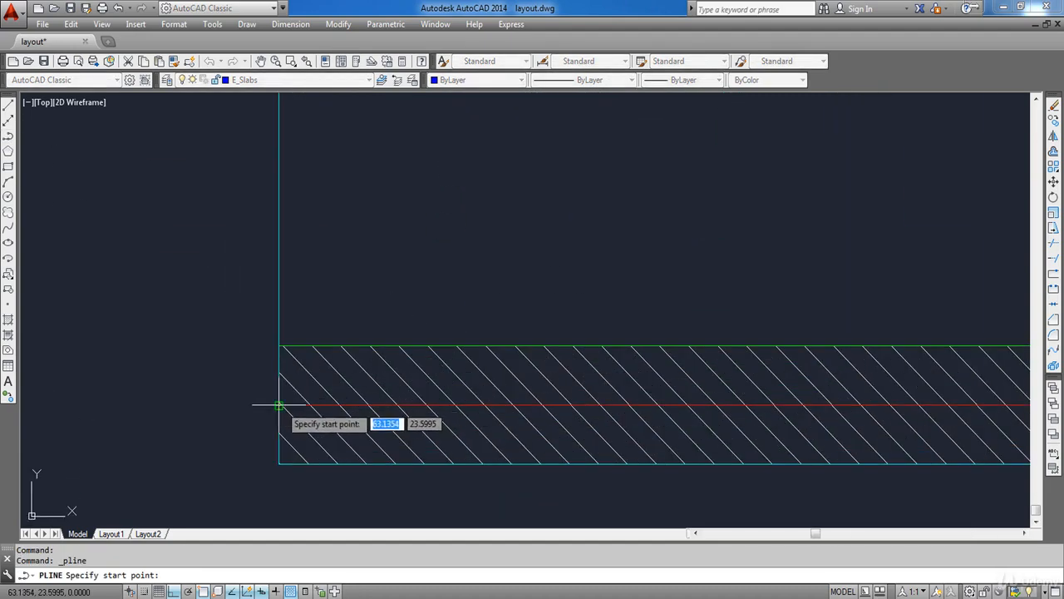
pyautogui.click(279, 406)
pyautogui.scroll(-5, 279, 405)
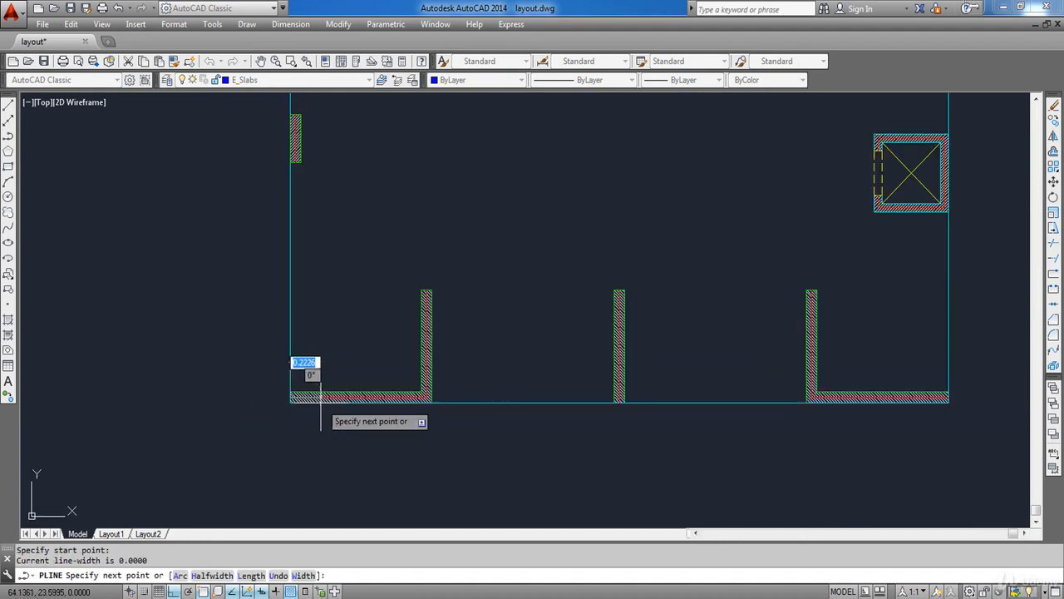
pyautogui.moveTo(587, 416); pyautogui.dragTo(343, 414, button='middle')
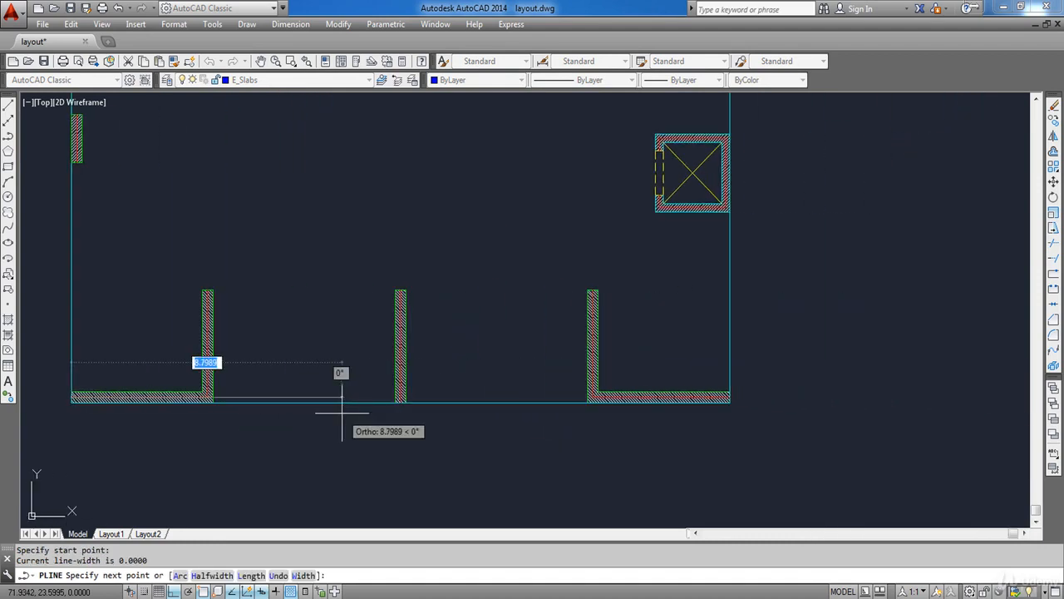
pyautogui.scroll(4, 757, 391)
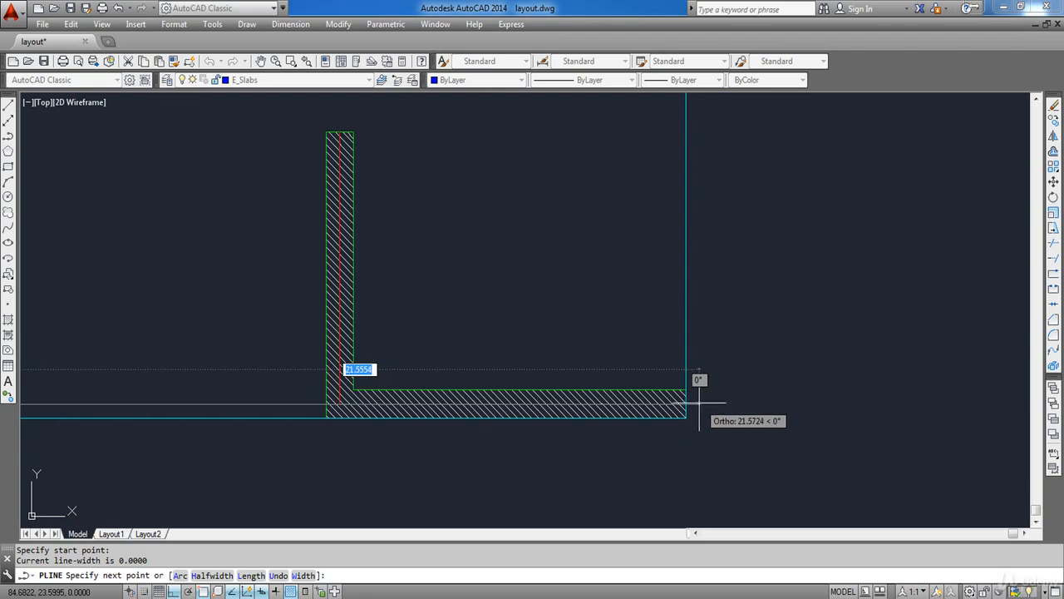
pyautogui.click(695, 403)
# - Continue the slab outline up the east edge to the outer top corner of the upper-right column
pyautogui.scroll(-5, 690, 408)
pyautogui.moveTo(706, 292); pyautogui.dragTo(706, 504, button='middle')
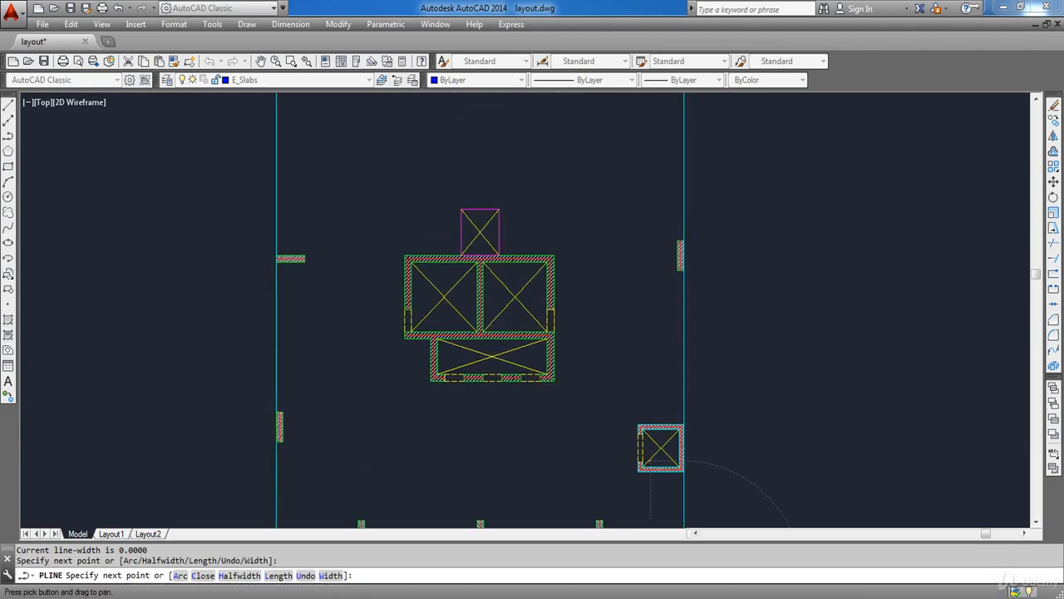
pyautogui.moveTo(688, 208); pyautogui.dragTo(674, 372, button='middle')
pyautogui.scroll(6, 678, 193)
pyautogui.scroll(6, 631, 366)
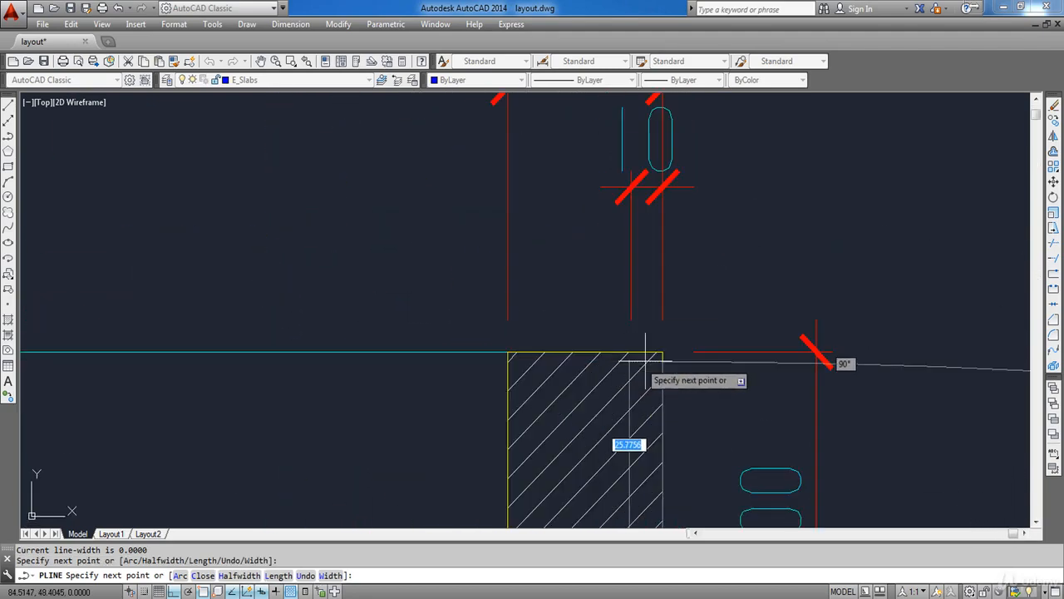
pyautogui.click(662, 352)
# - Run the slab outline along the top edge to the upper-left column's outer corner and close the polyline
pyautogui.scroll(-4, 662, 353)
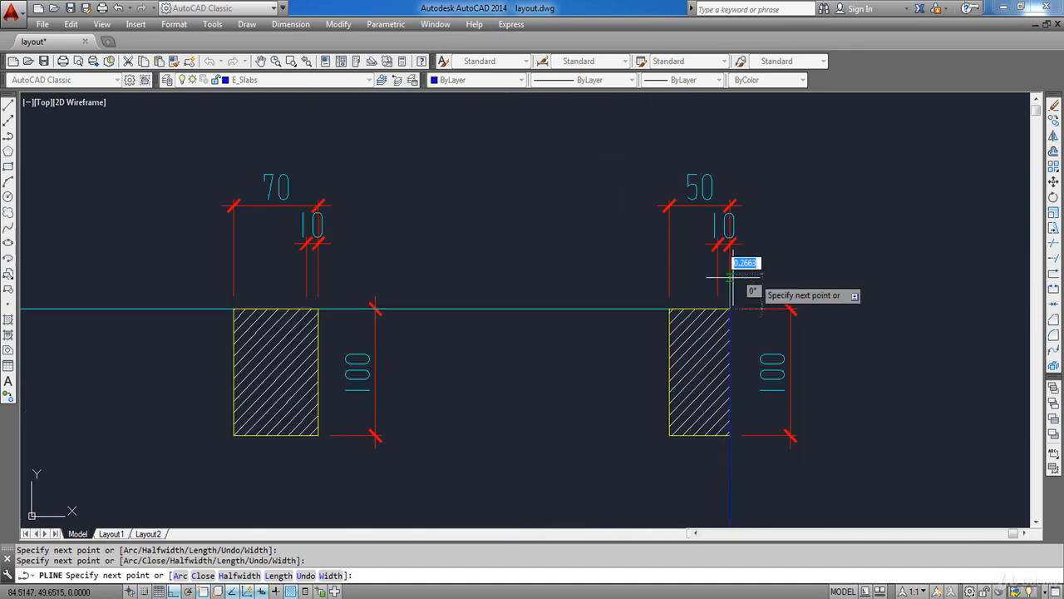
pyautogui.moveTo(499, 311); pyautogui.dragTo(900, 316, button='middle')
pyautogui.scroll(-6, 898, 315)
pyautogui.scroll(2, 312, 319)
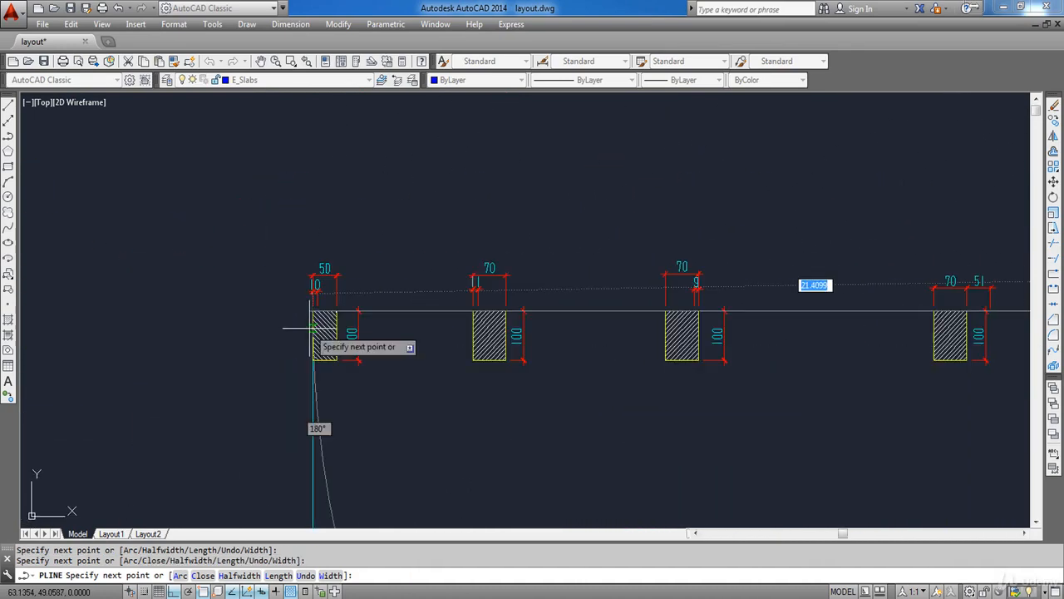
pyautogui.scroll(2, 312, 327)
pyautogui.click(317, 307)
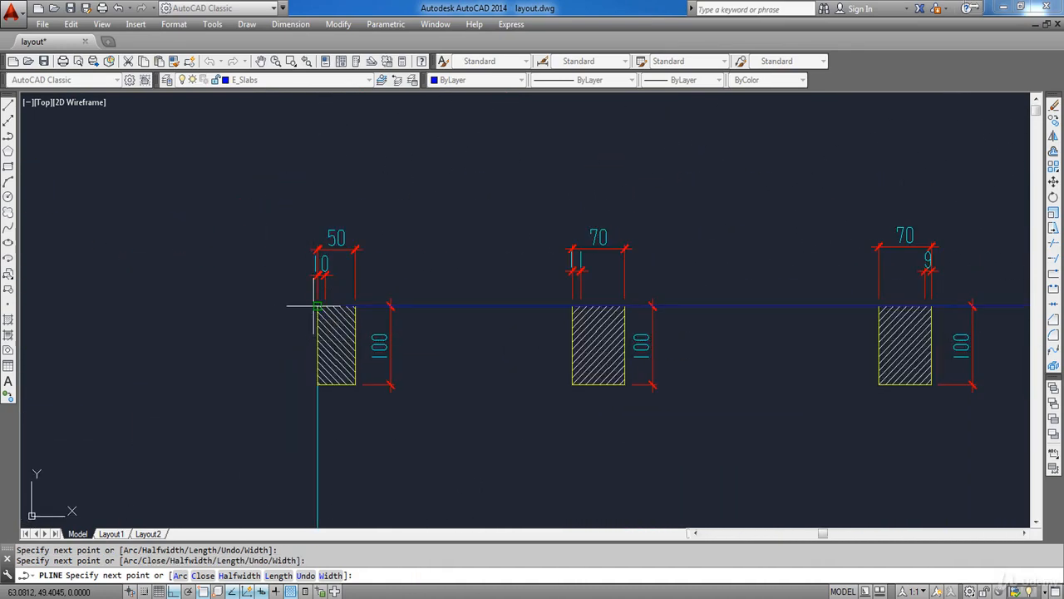
pyautogui.scroll(-8, 308, 138)
pyautogui.scroll(6, 316, 326)
pyautogui.scroll(6, 316, 327)
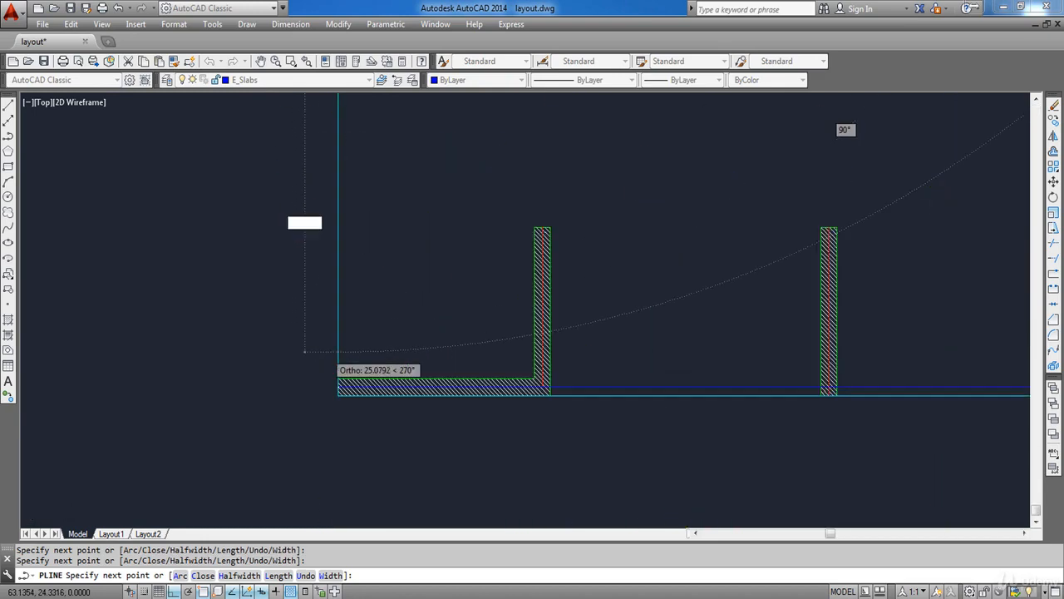
pyautogui.press('Return')
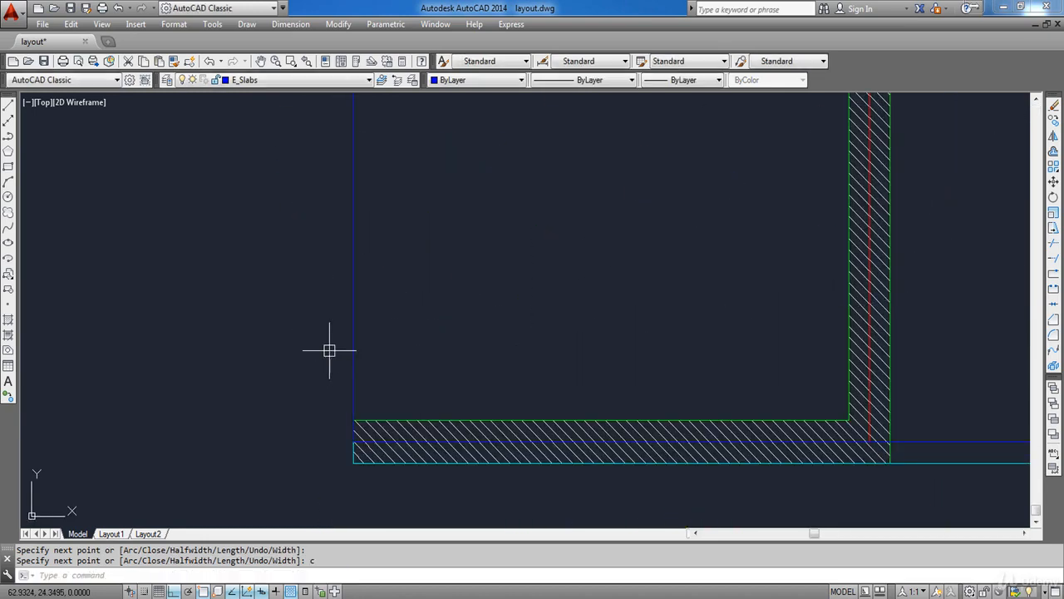
# - On layer E_Openings, draw a rectangle along the small east shaft's wall centrelines, from its lower-left to upper-right centreline corner
pyautogui.scroll(-5, 440, 291)
pyautogui.moveTo(466, 286); pyautogui.dragTo(469, 301, button='middle')
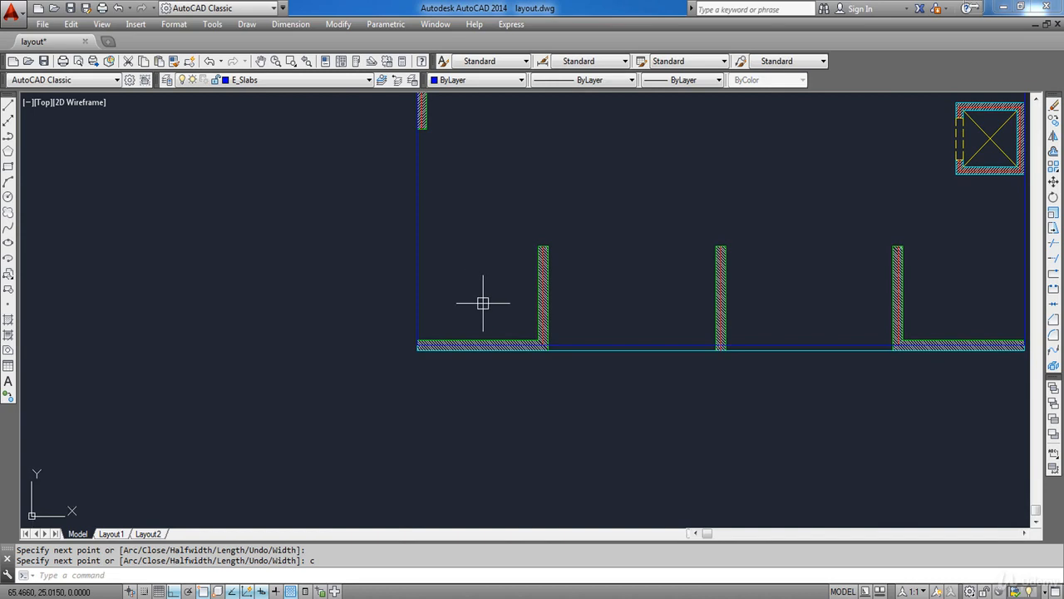
pyautogui.scroll(-3, 483, 302)
pyautogui.moveTo(539, 226); pyautogui.dragTo(522, 292, button='middle')
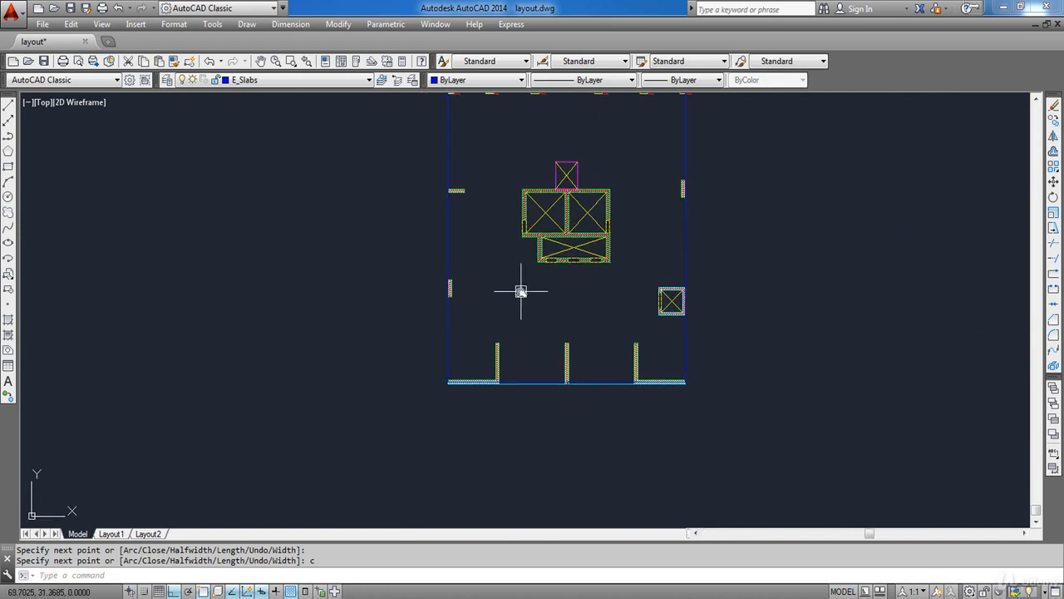
pyautogui.moveTo(392, 232); pyautogui.dragTo(388, 277, button='middle')
pyautogui.click(307, 81)
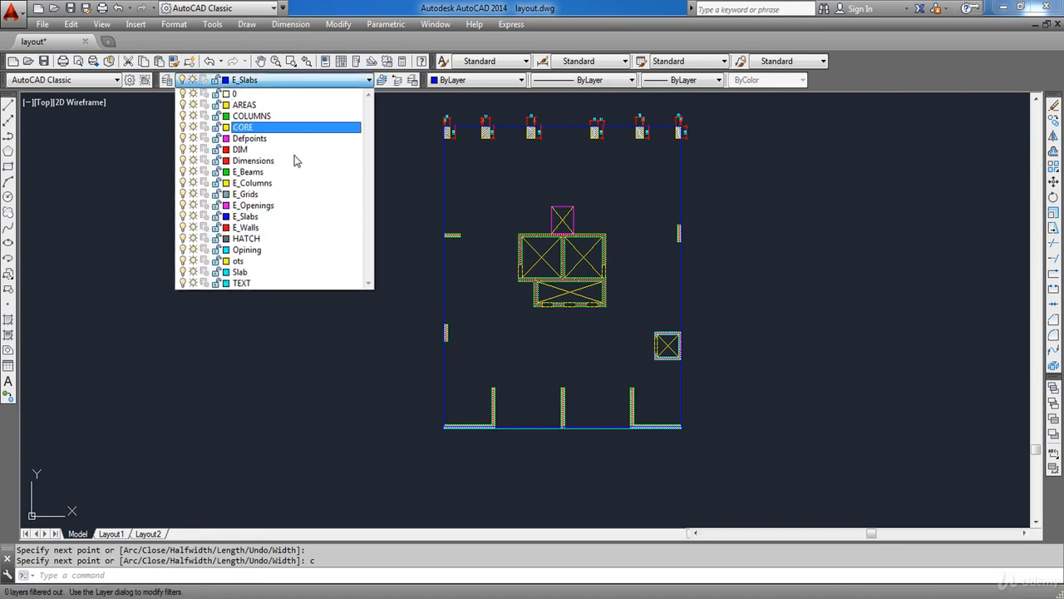
pyautogui.click(281, 206)
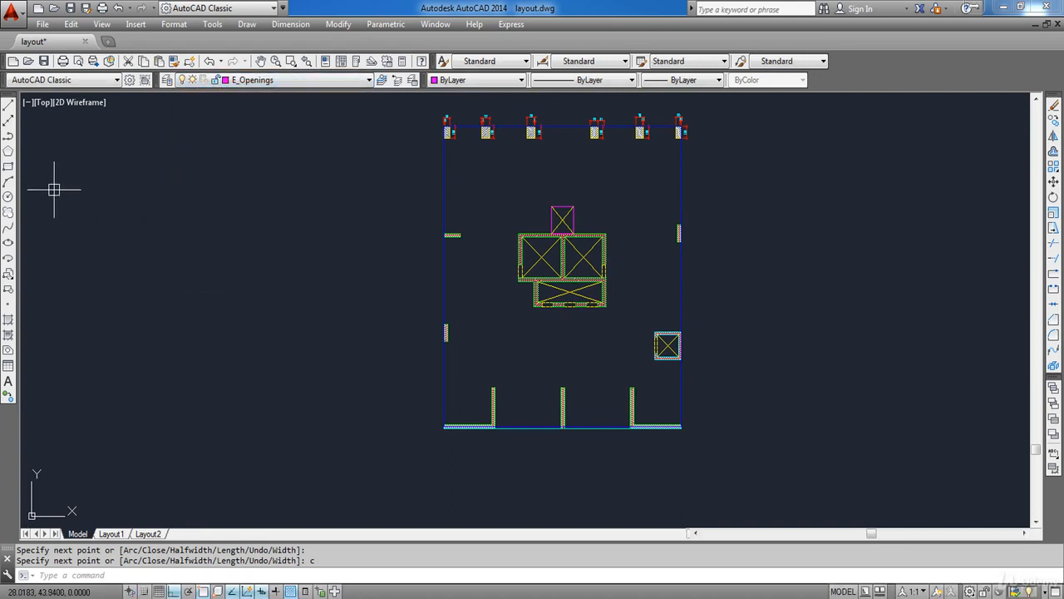
pyautogui.click(8, 166)
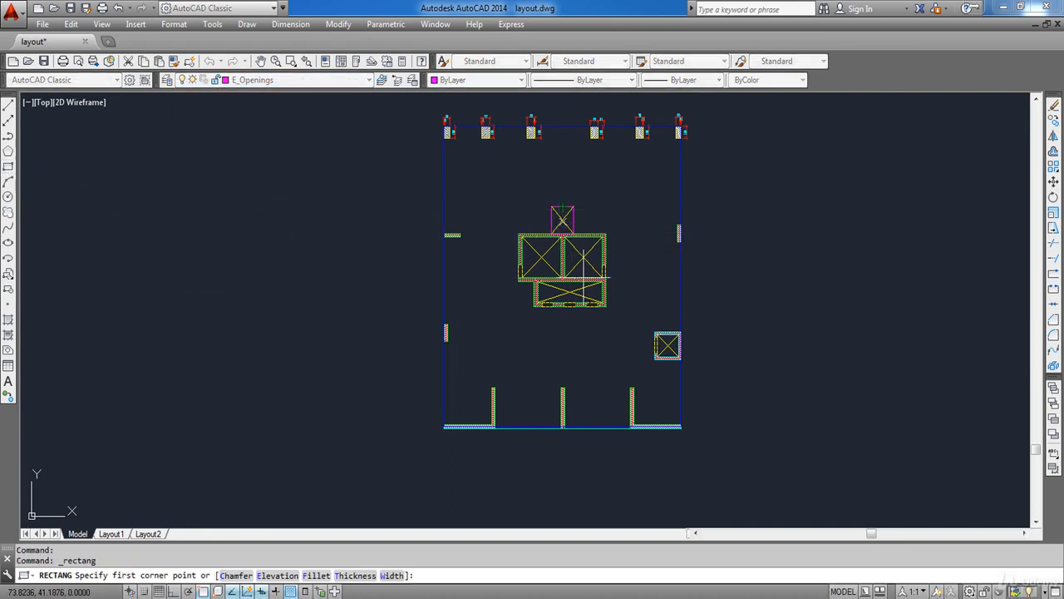
pyautogui.scroll(5, 632, 350)
pyautogui.moveTo(599, 340); pyautogui.dragTo(352, 392, button='middle')
pyautogui.scroll(5, 352, 391)
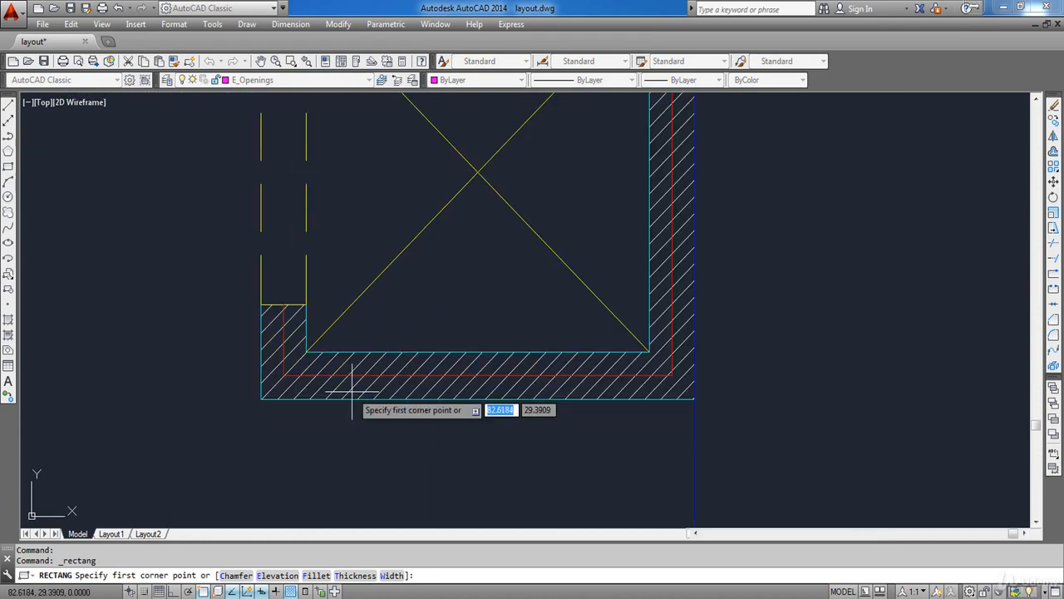
pyautogui.click(287, 377)
pyautogui.scroll(-5, 513, 214)
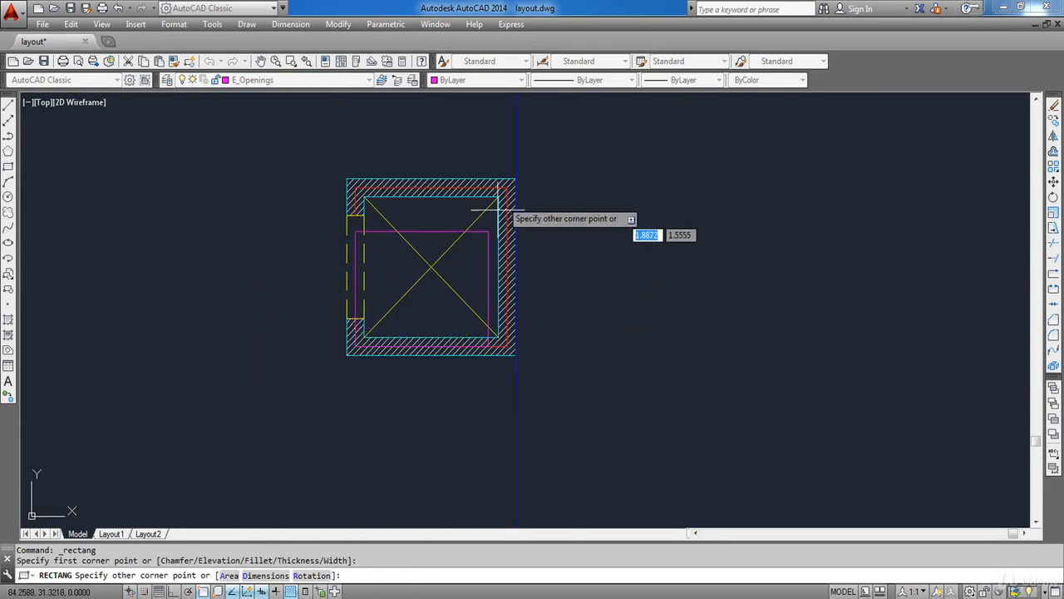
pyautogui.scroll(5, 513, 173)
pyautogui.click(492, 189)
# - Draw an opening rectangle over the small crossed opening directly above the central core
pyautogui.scroll(-8, 391, 256)
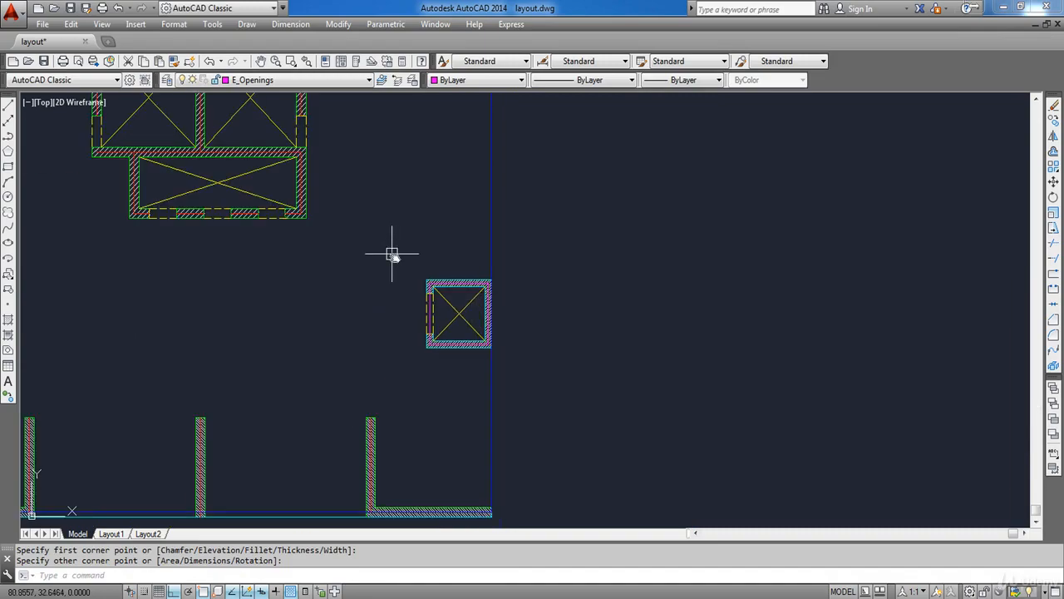
pyautogui.moveTo(296, 113); pyautogui.dragTo(354, 236, button='middle')
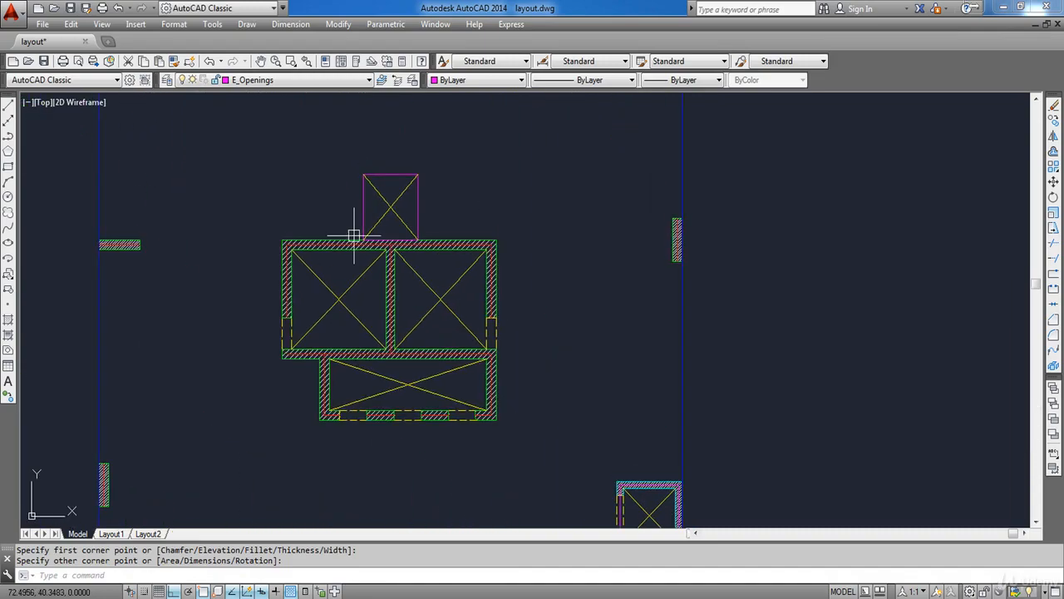
pyautogui.scroll(10, 364, 236)
pyautogui.press('space')
pyautogui.scroll(-6, 330, 350)
pyautogui.click(330, 172)
pyautogui.scroll(10, 472, 335)
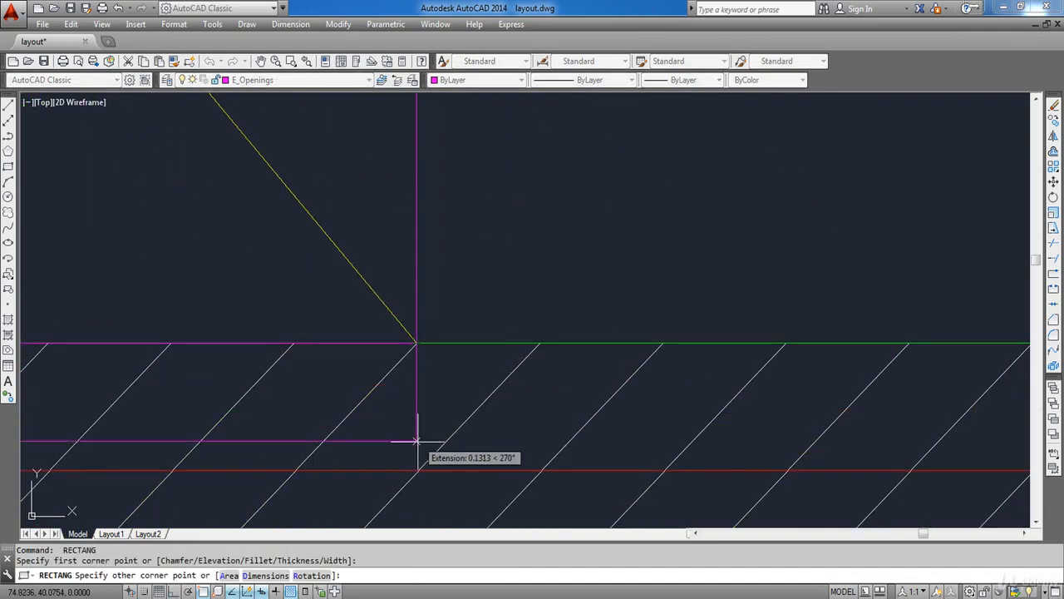
pyautogui.click(420, 344)
# - Draw an opening rectangle over the core's lower shaft, between its lower-left and upper-right wall centreline corners
pyautogui.scroll(-6, 415, 273)
pyautogui.scroll(4, 358, 437)
pyautogui.press('space')
pyautogui.click(302, 443)
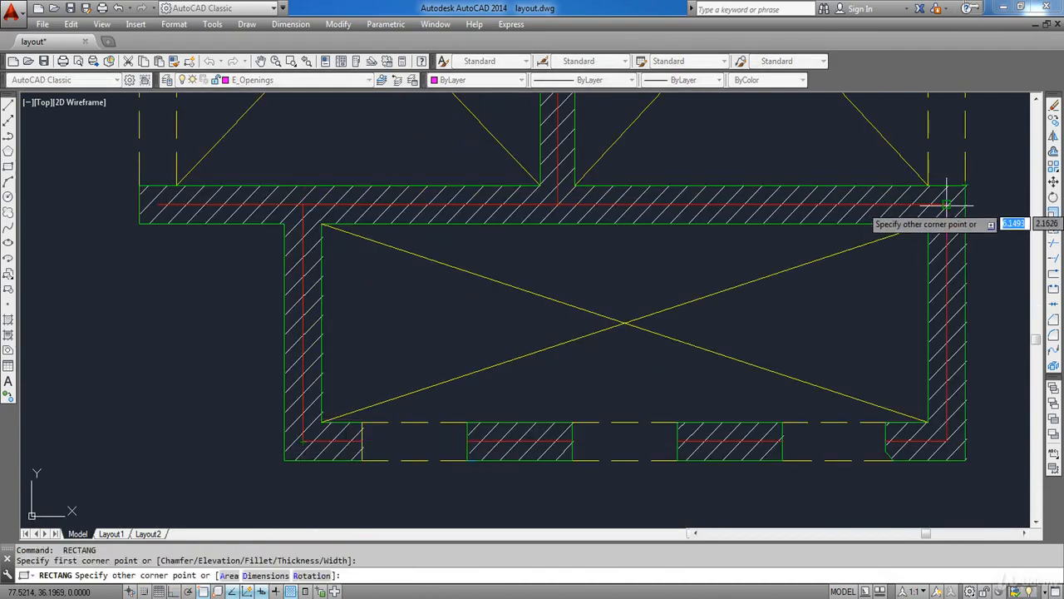
pyautogui.click(946, 205)
pyautogui.scroll(-5, 946, 205)
pyautogui.scroll(5, 432, 316)
pyautogui.press('space')
pyautogui.scroll(6, 182, 355)
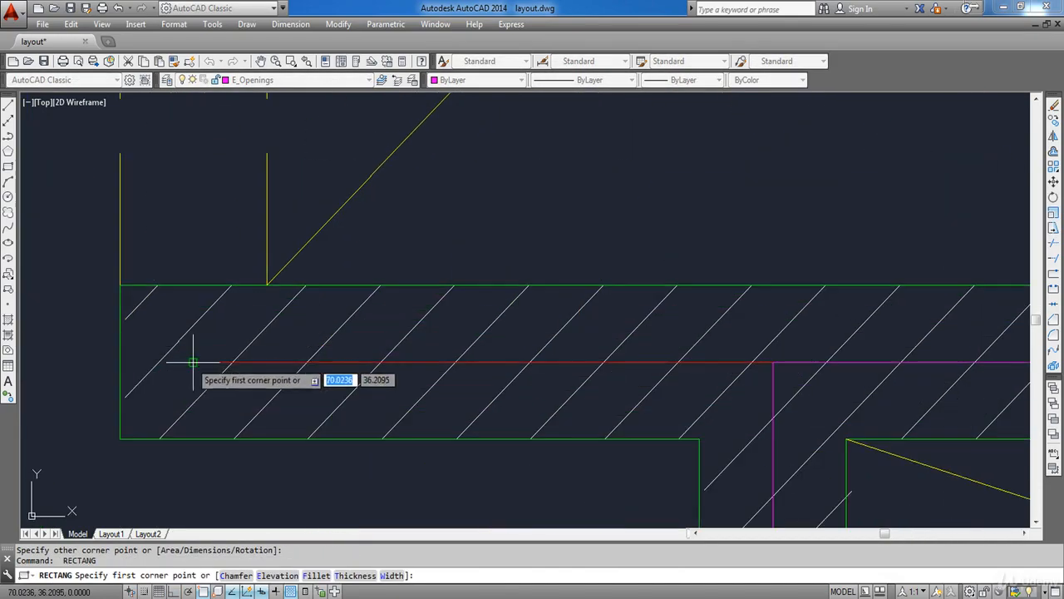
pyautogui.click(194, 363)
pyautogui.scroll(-8, 195, 364)
pyautogui.press('Escape')
# - Draw one opening rectangle over the core's two upper shafts, from their upper-left to lower-right outer centreline corner
pyautogui.moveTo(203, 109); pyautogui.dragTo(209, 202, button='middle')
pyautogui.scroll(8, 209, 202)
pyautogui.press('space')
pyautogui.click(152, 203)
pyautogui.scroll(5, 662, 312)
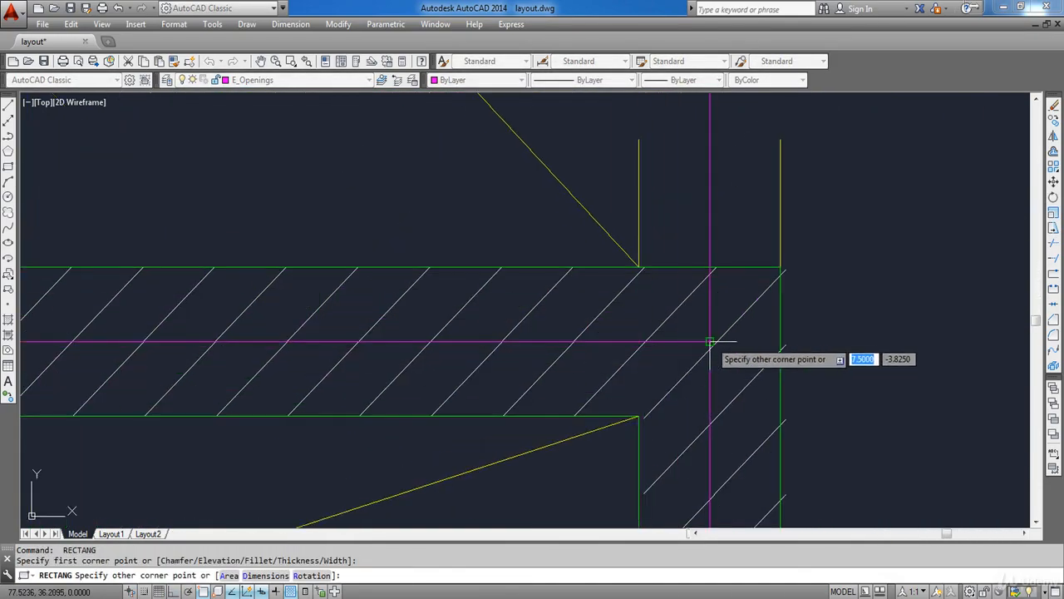
pyautogui.click(708, 340)
# - Lock the layers E_Beams, E_Columns, E_Grids, E_Openings, E_Slabs and E_Walls
pyautogui.scroll(-6, 660, 297)
pyautogui.scroll(-4, 497, 306)
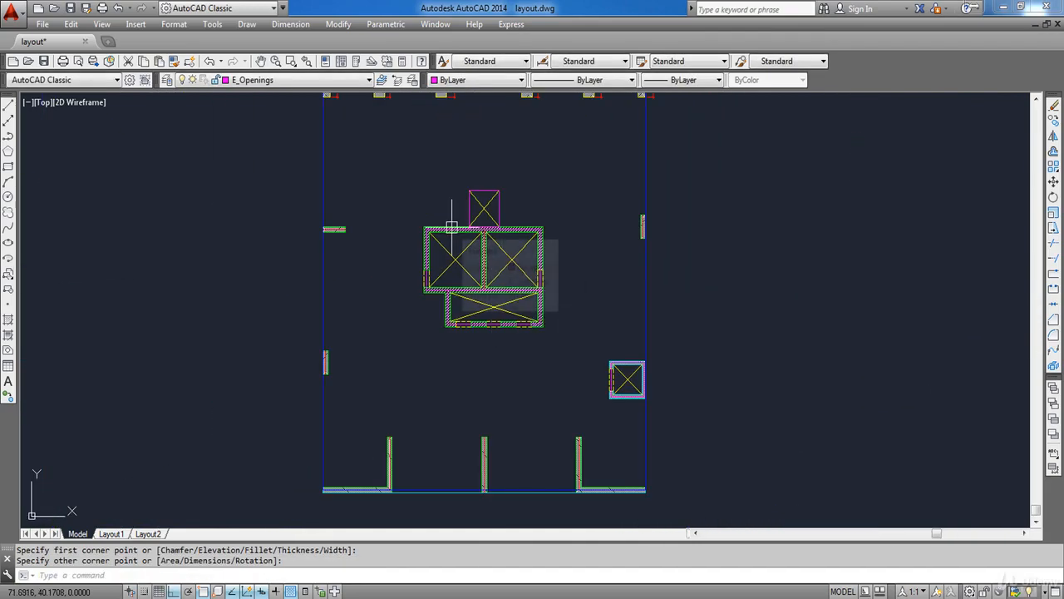
pyautogui.write('la')
pyautogui.press('Return')
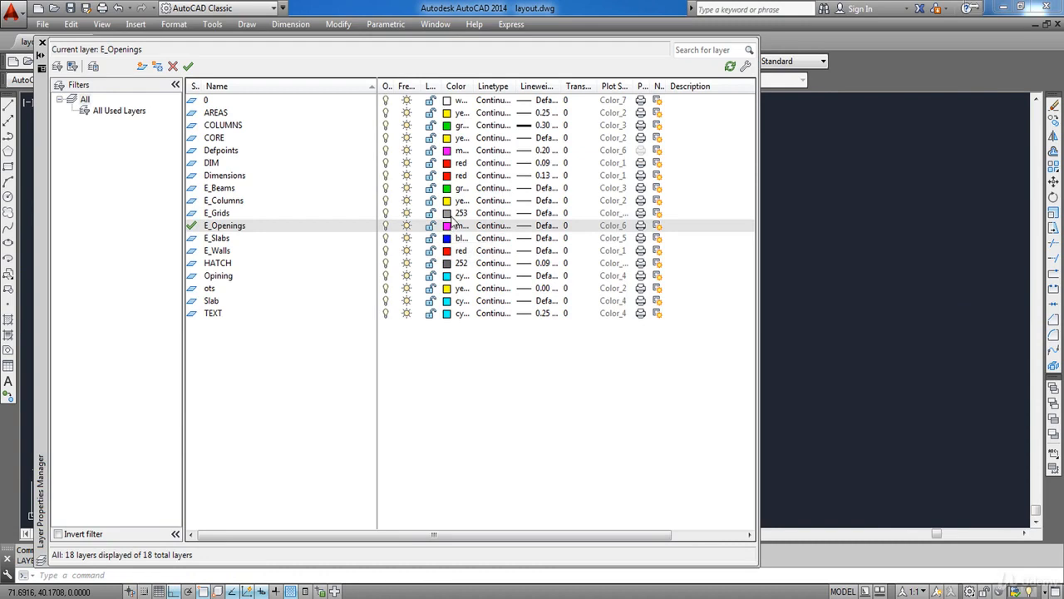
pyautogui.click(429, 190)
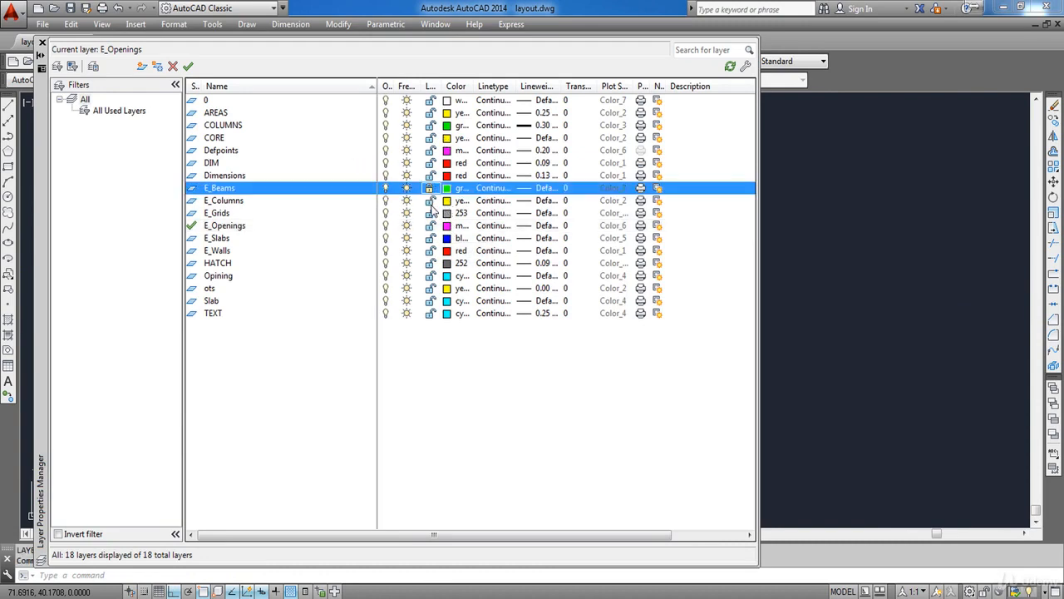
pyautogui.click(429, 204)
pyautogui.click(429, 214)
pyautogui.click(430, 227)
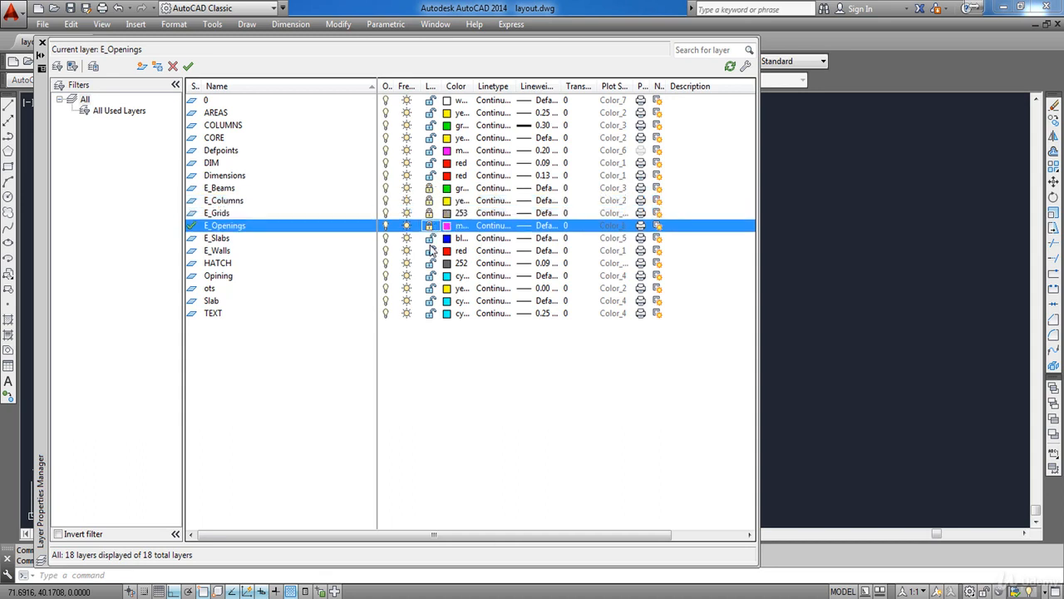
pyautogui.click(430, 239)
pyautogui.click(430, 252)
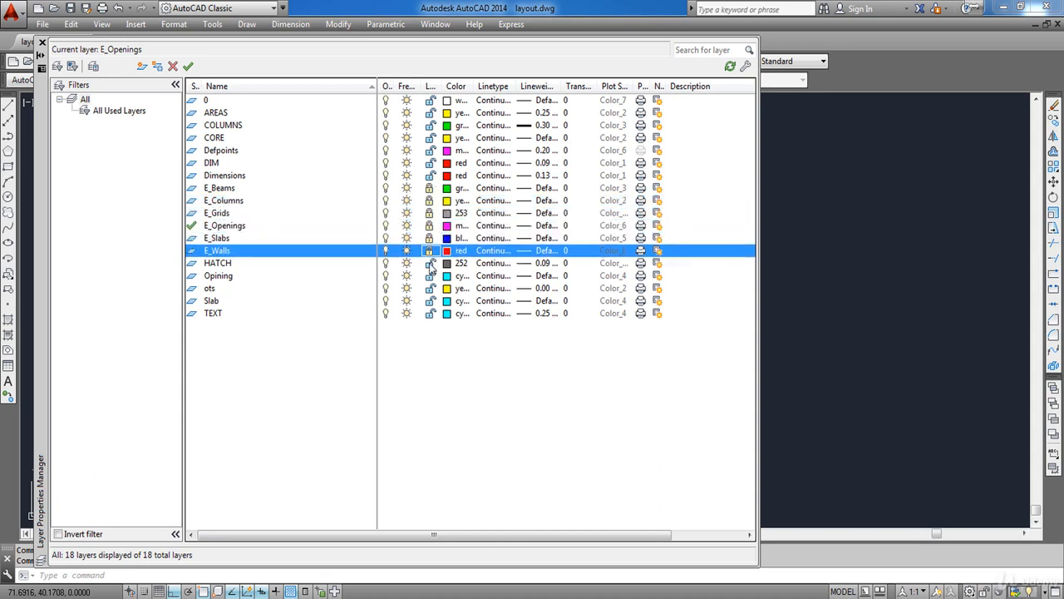
pyautogui.click(430, 264)
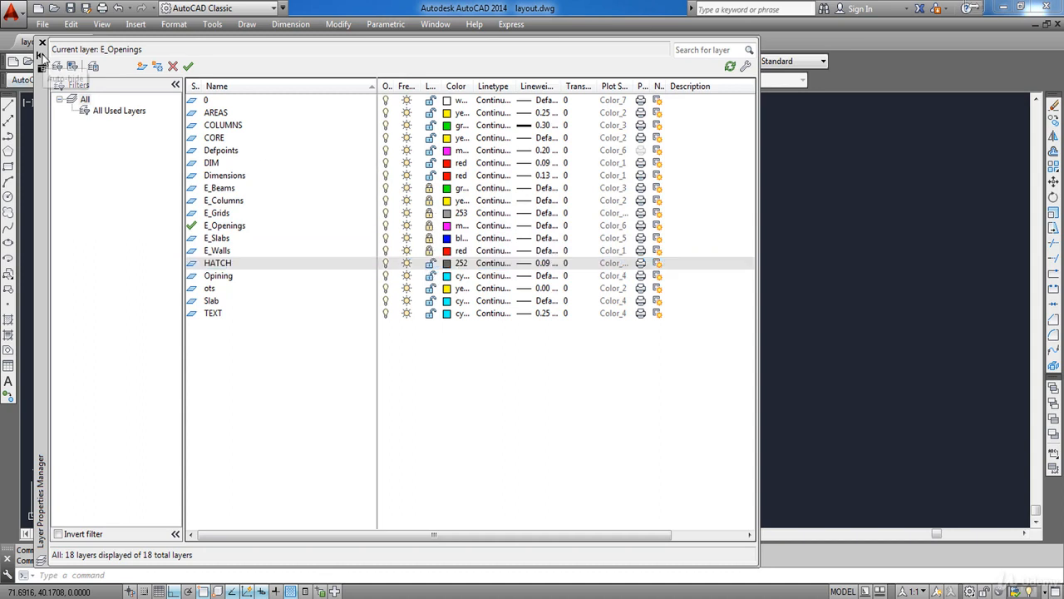
pyautogui.click(41, 43)
# - Select the whole floor plan with a crossing window and erase all architectural objects on the unlocked layers
pyautogui.moveTo(496, 340); pyautogui.dragTo(490, 355, button='middle')
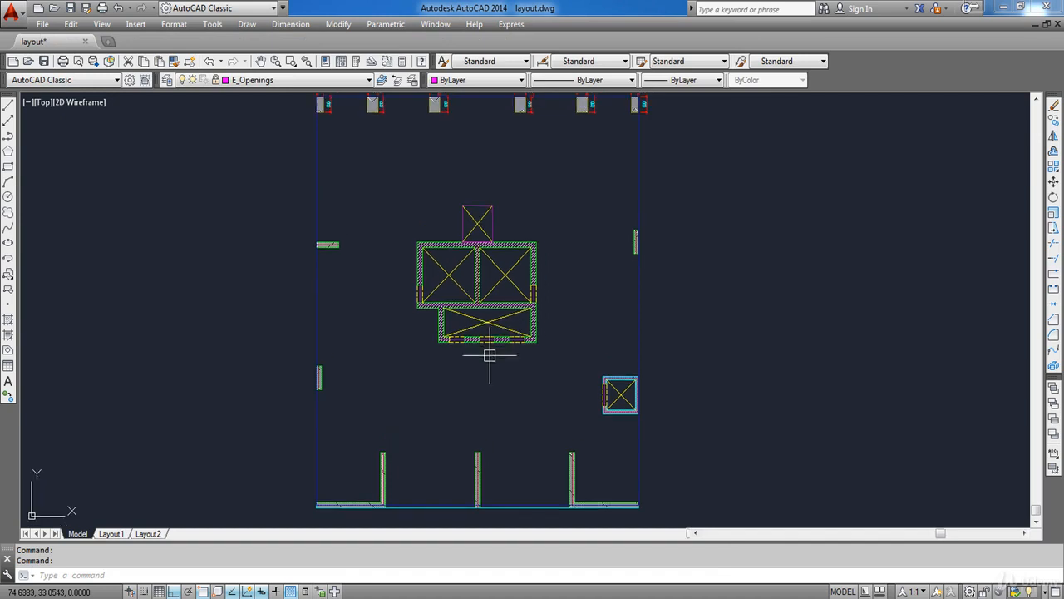
pyautogui.scroll(-5, 480, 340)
pyautogui.click(587, 195)
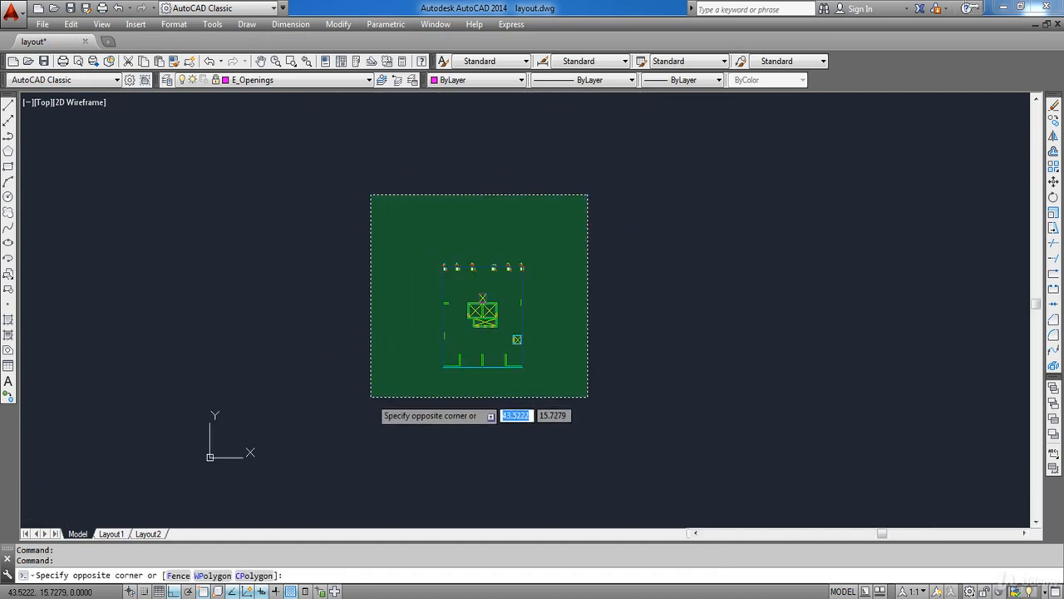
pyautogui.click(370, 397)
pyautogui.press('Delete')
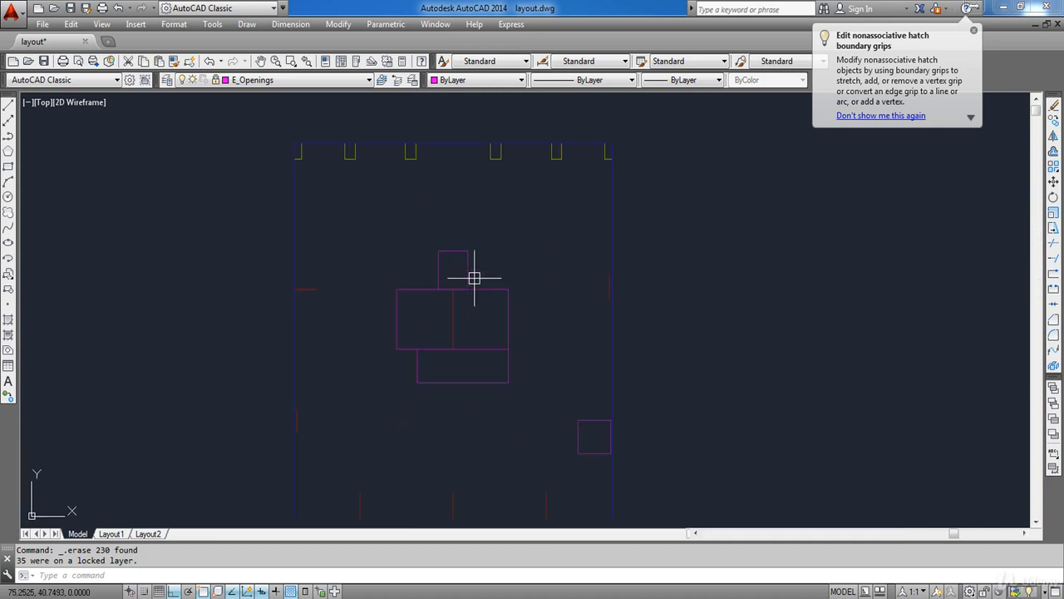
# - Unlock the layers E_Beams, E_Columns, E_Grids, E_Openings, E_Slabs and E_Walls
pyautogui.write('la')
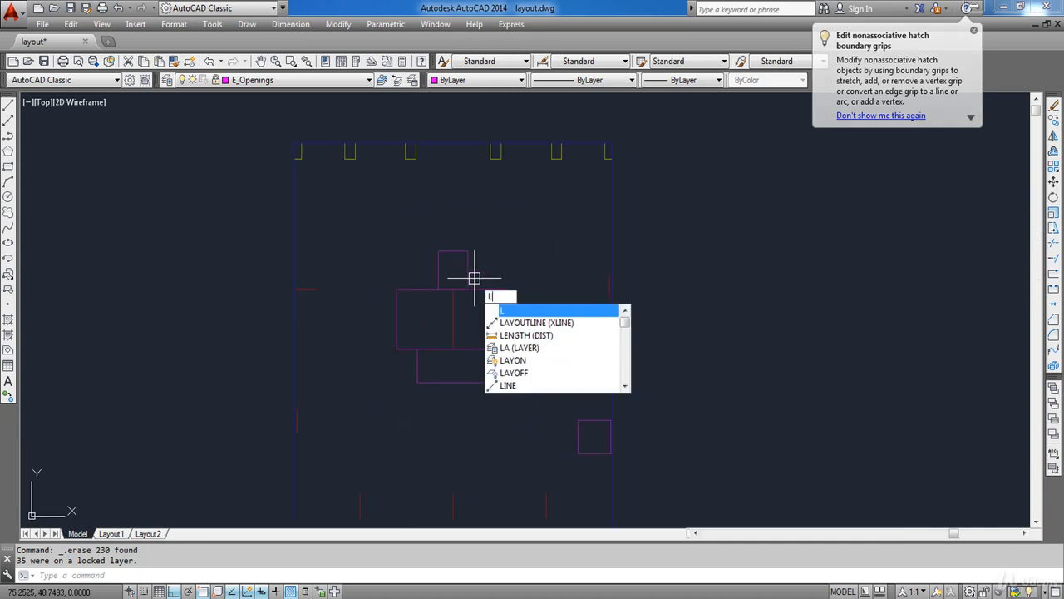
pyautogui.press('Return')
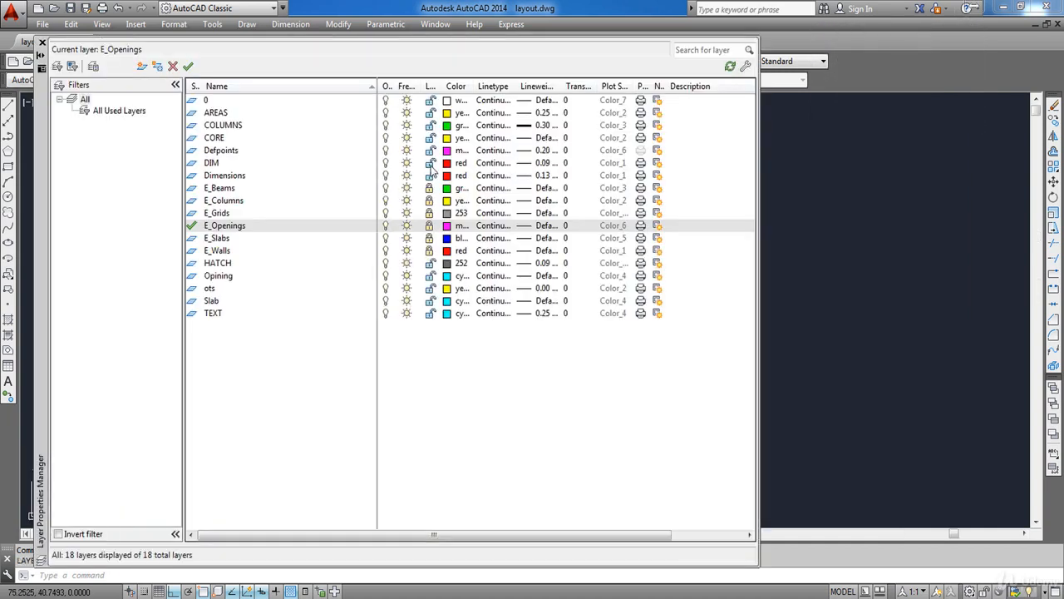
pyautogui.click(430, 188)
pyautogui.click(430, 201)
pyautogui.click(430, 213)
pyautogui.click(430, 226)
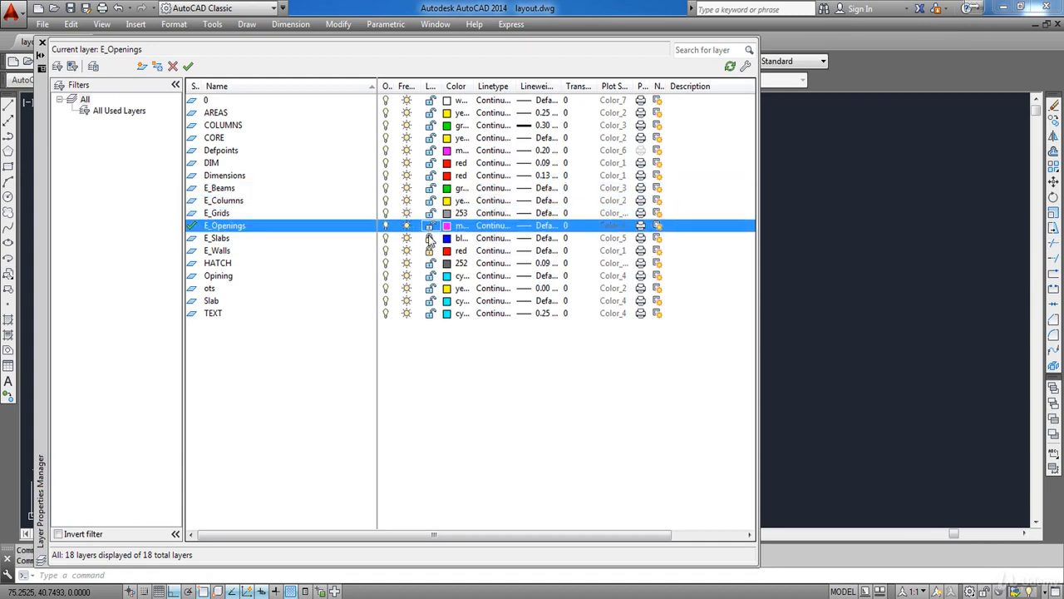
pyautogui.click(430, 237)
pyautogui.click(430, 251)
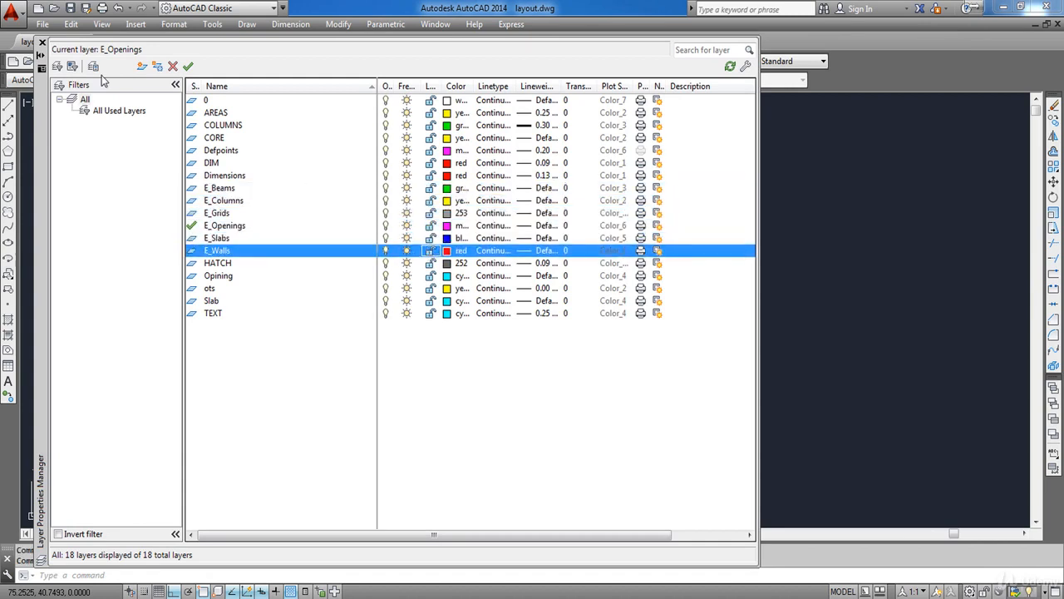
pyautogui.click(42, 43)
# - Make E_Beams the current layer
pyautogui.scroll(-2, 441, 233)
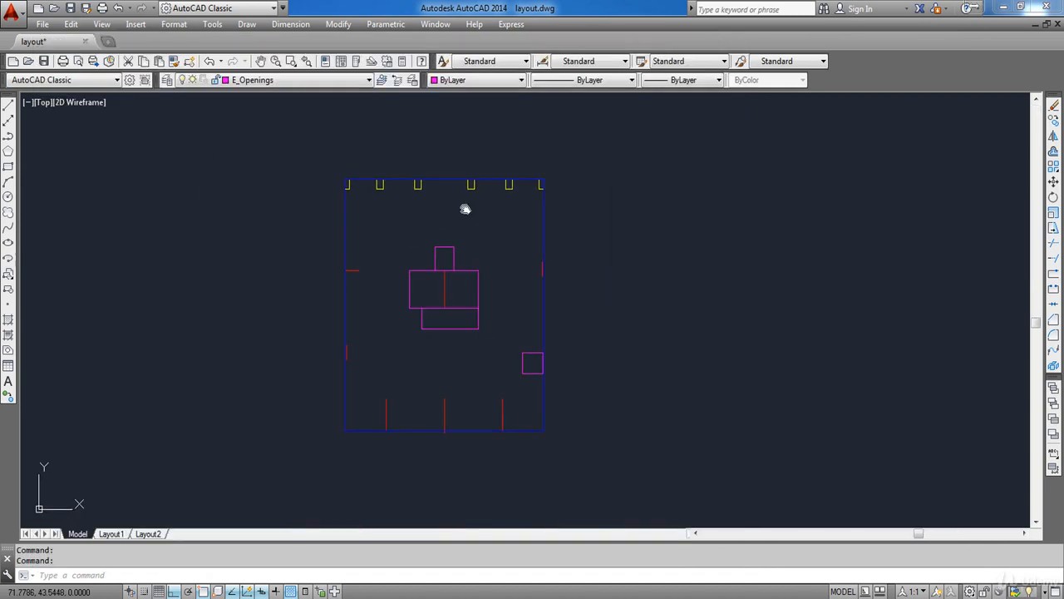
pyautogui.click(312, 83)
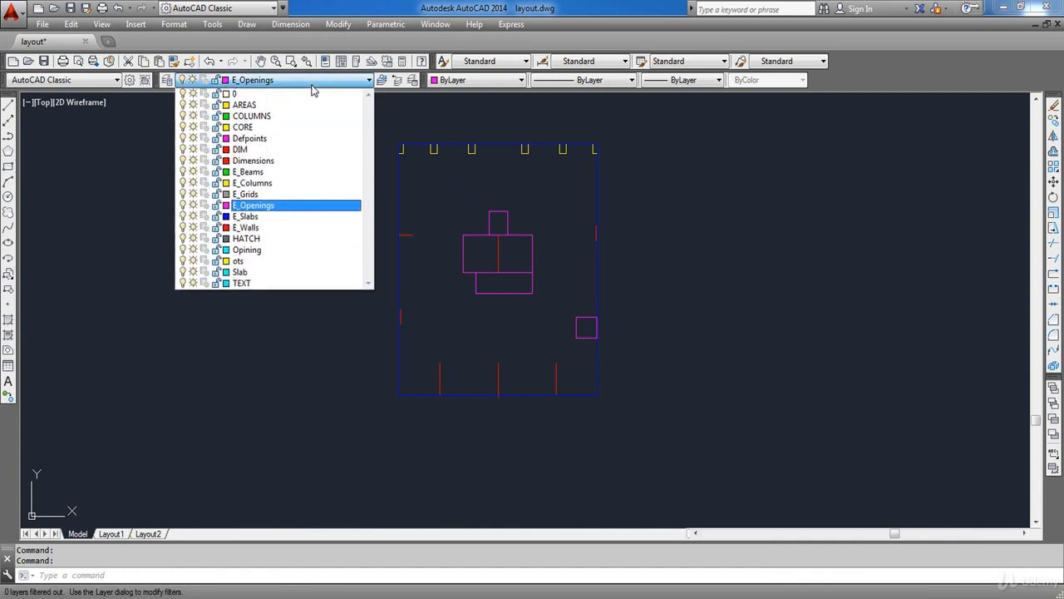
pyautogui.click(300, 175)
# - Move the short vertical wall centreline beside the slab's west edge horizontally onto the slab outline
pyautogui.moveTo(430, 232); pyautogui.dragTo(414, 252, button='middle')
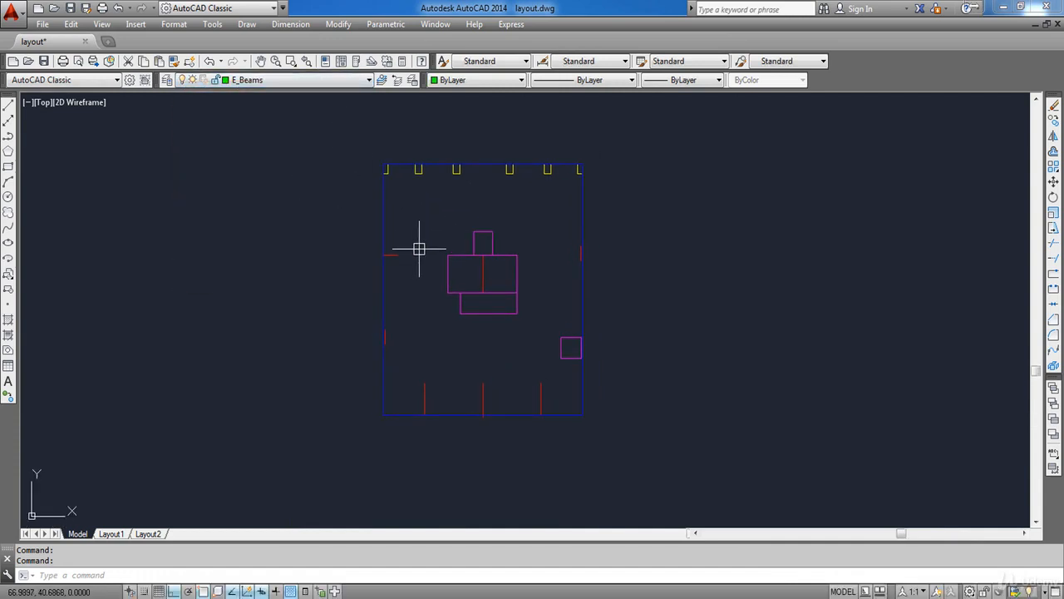
pyautogui.scroll(-2, 419, 248)
pyautogui.scroll(2, 510, 254)
pyautogui.scroll(4, 524, 262)
pyautogui.scroll(-4, 510, 263)
pyautogui.moveTo(454, 227); pyautogui.dragTo(468, 271, button='middle')
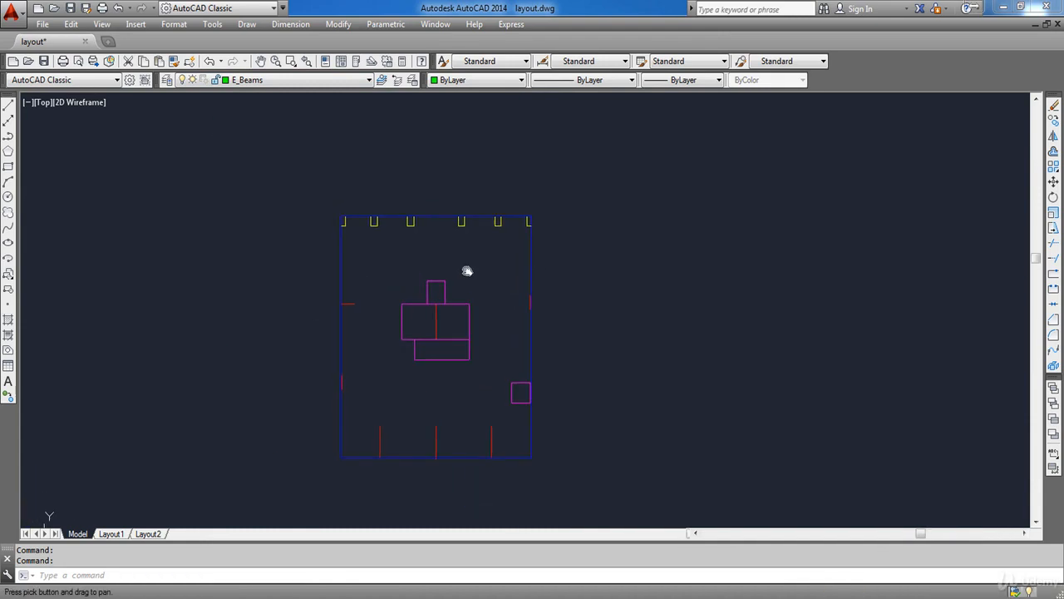
pyautogui.scroll(5, 348, 221)
pyautogui.moveTo(703, 251); pyautogui.dragTo(388, 292, button='middle')
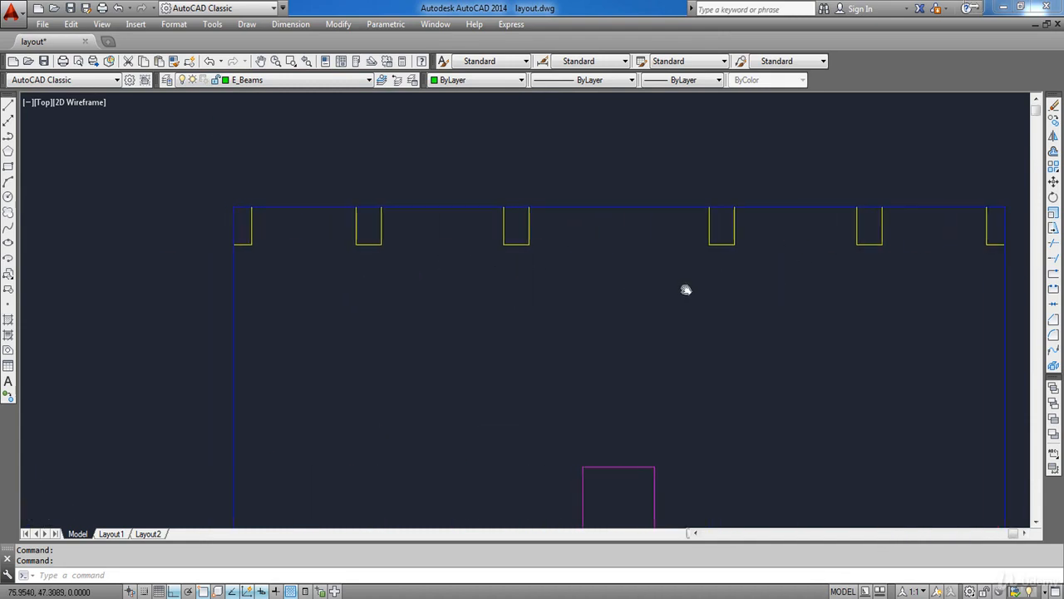
pyautogui.scroll(-4, 595, 208)
pyautogui.scroll(4, 475, 430)
pyautogui.click(438, 374)
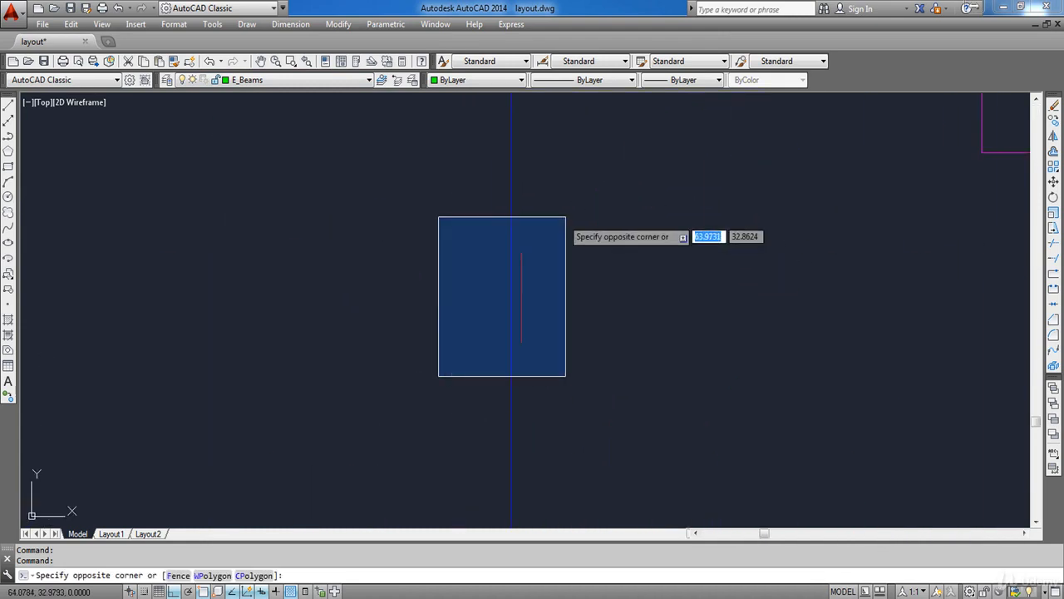
pyautogui.click(570, 224)
pyautogui.click(1053, 183)
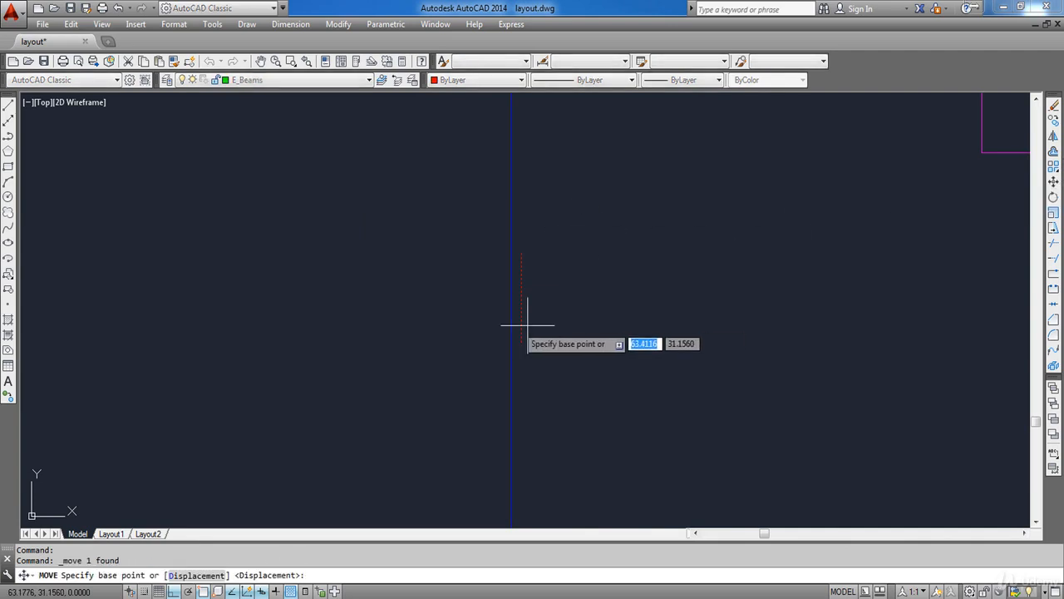
pyautogui.scroll(4, 522, 306)
pyautogui.click(523, 275)
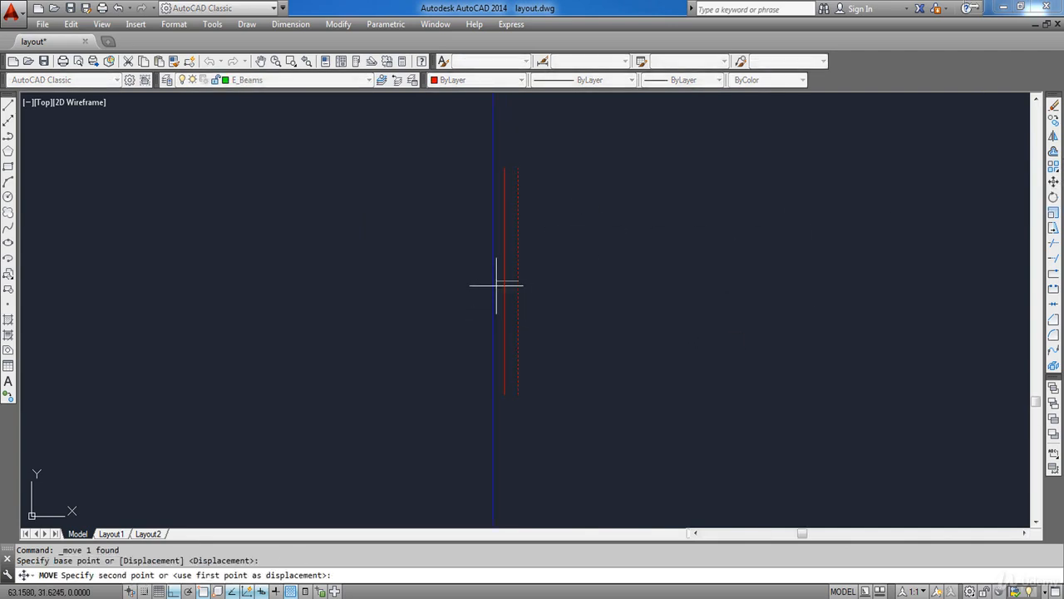
pyautogui.click(493, 285)
# - Move the northwest corner column from its centre, found midway between two opposite corners, onto the slab corner
pyautogui.scroll(-4, 486, 386)
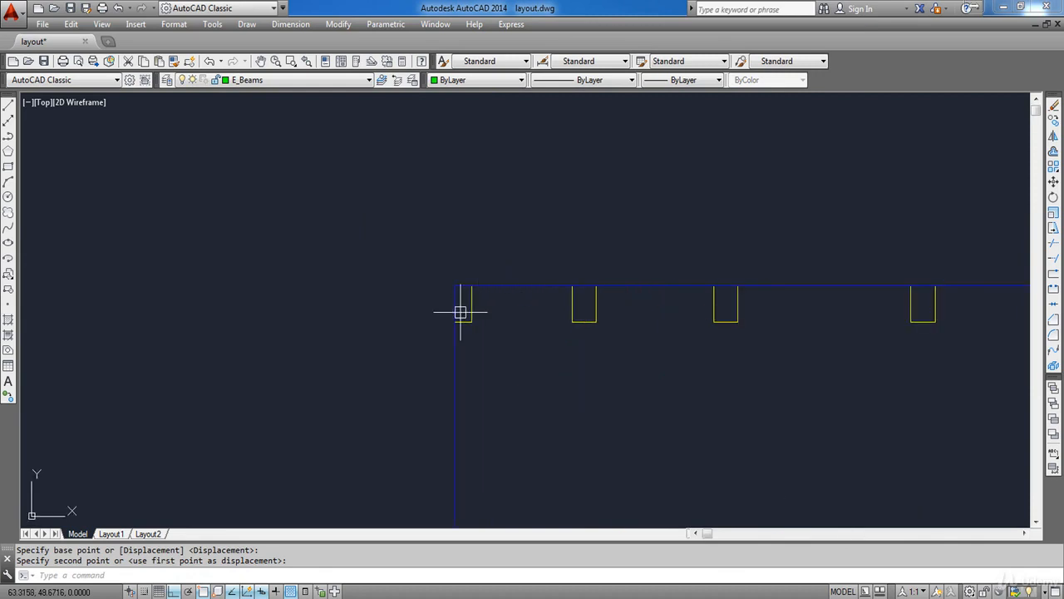
pyautogui.click(428, 334)
pyautogui.click(511, 218)
pyautogui.scroll(8, 464, 334)
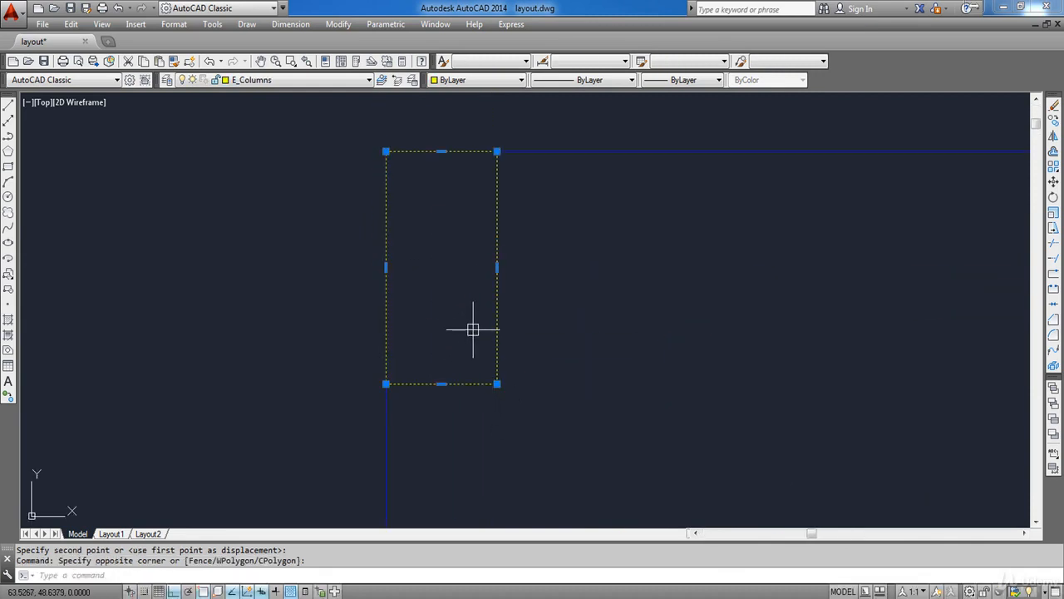
pyautogui.click(1052, 183)
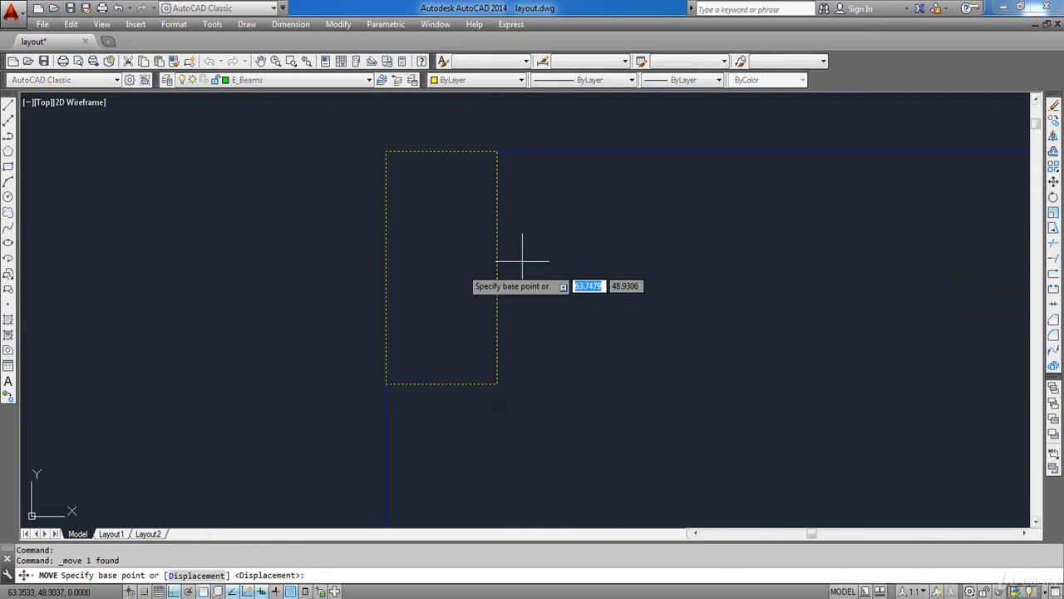
pyautogui.keyDown('shift'); pyautogui.rightClick(432, 260); pyautogui.keyUp('shift')
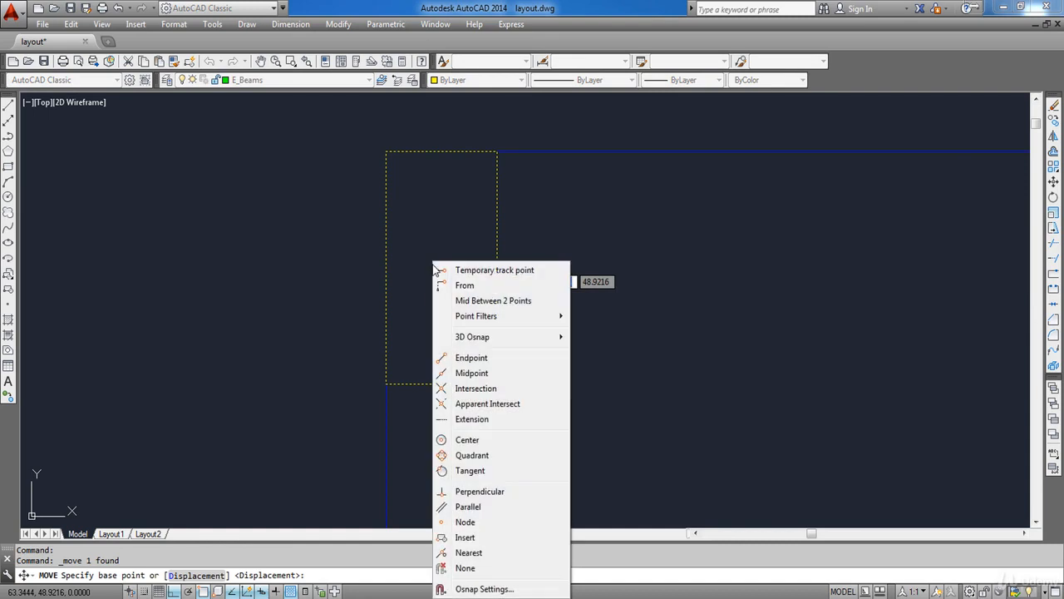
pyautogui.click(473, 301)
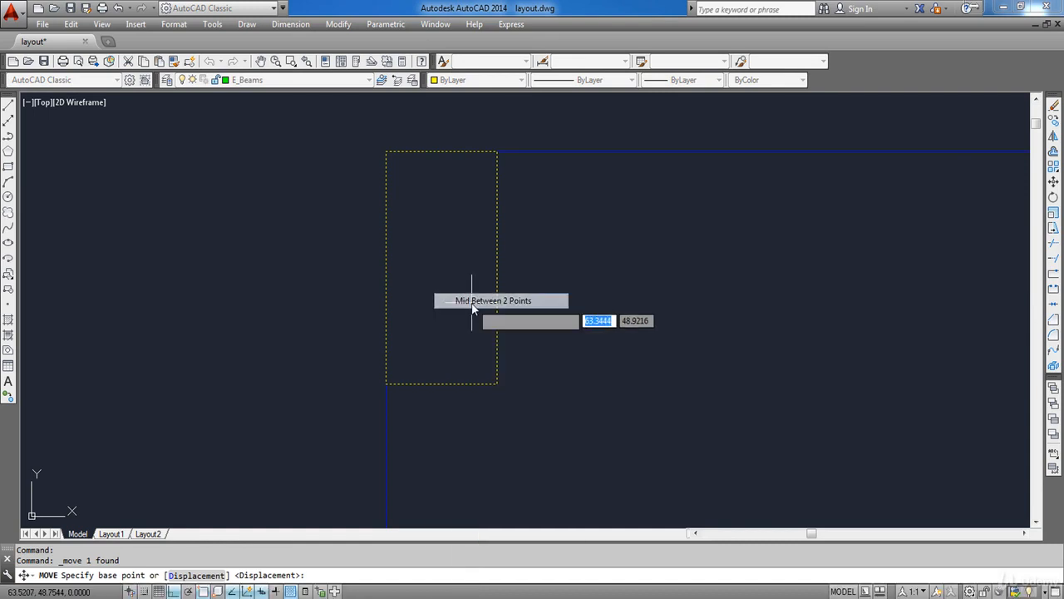
pyautogui.click(393, 152)
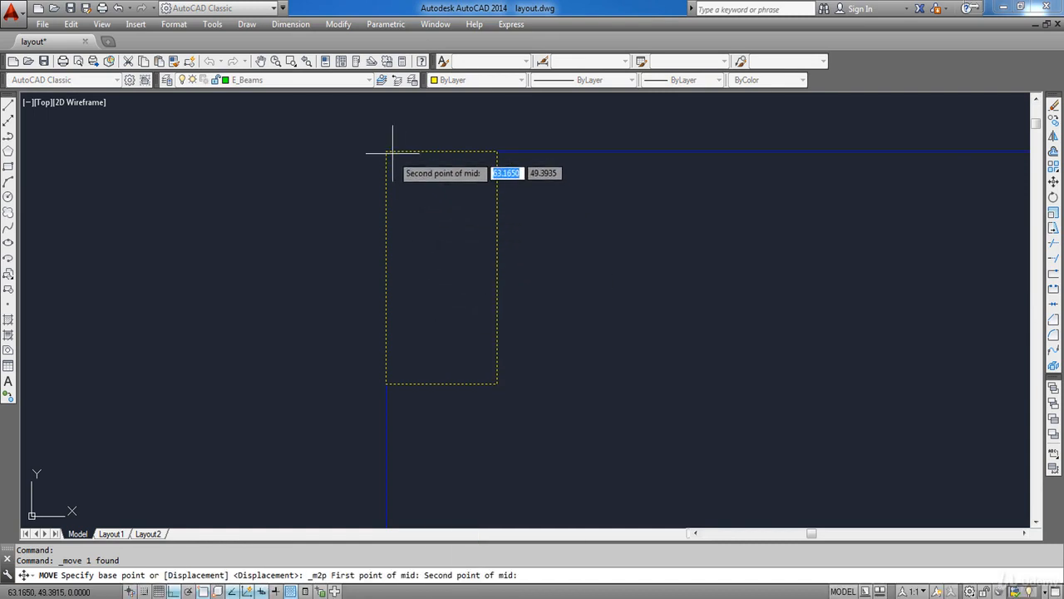
pyautogui.click(496, 384)
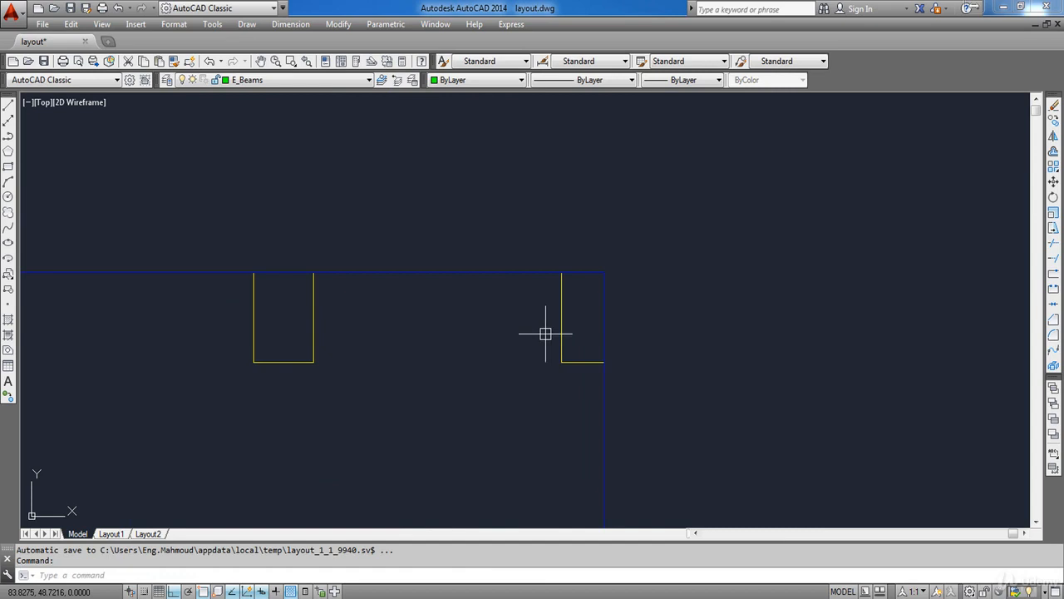
# - Move the northeast corner column from its centre, found midway between two opposite corners, onto the slab corner
pyautogui.click(532, 375)
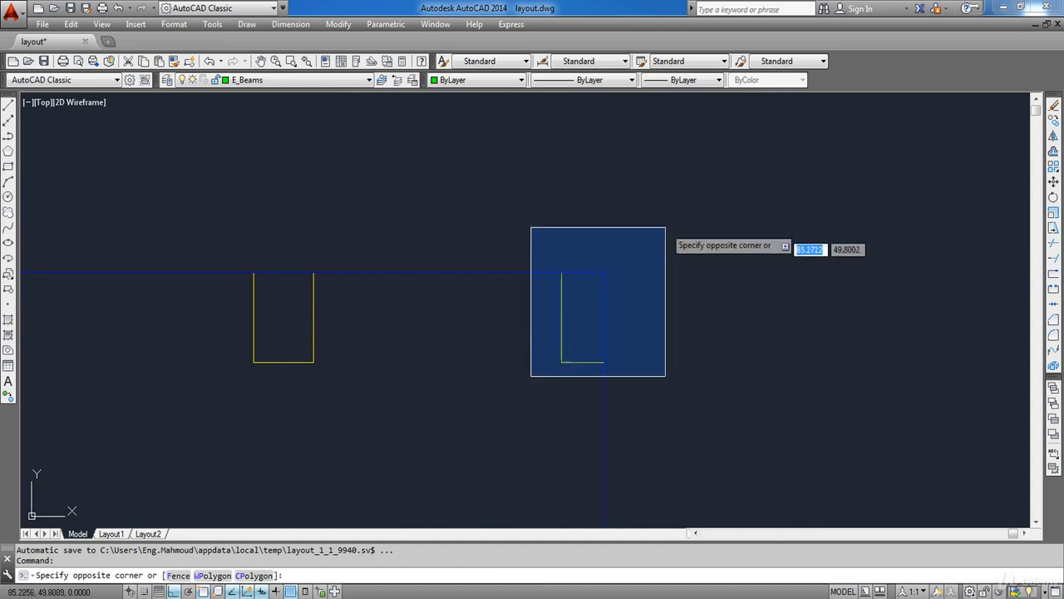
pyautogui.click(672, 219)
pyautogui.write('m')
pyautogui.press('Return')
pyautogui.keyDown('shift'); pyautogui.rightClick(671, 266); pyautogui.keyUp('shift')
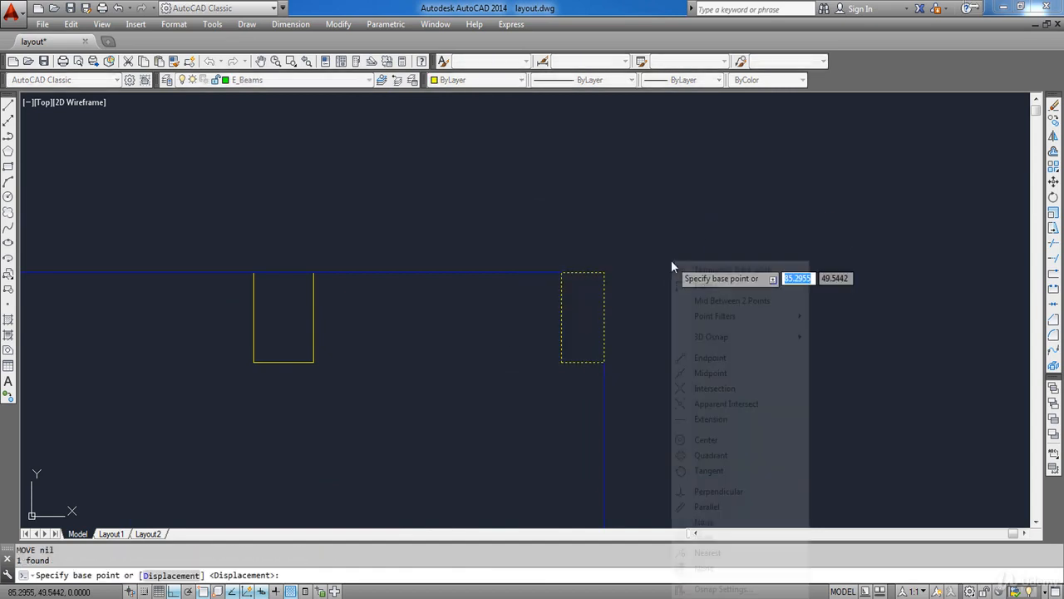
pyautogui.click(704, 302)
pyautogui.click(563, 363)
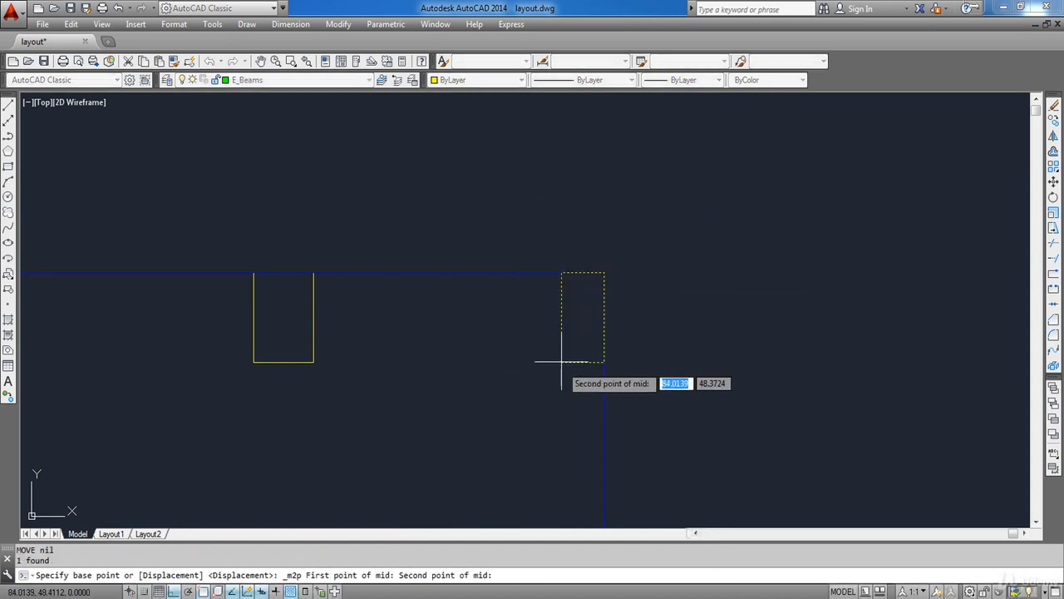
pyautogui.click(603, 275)
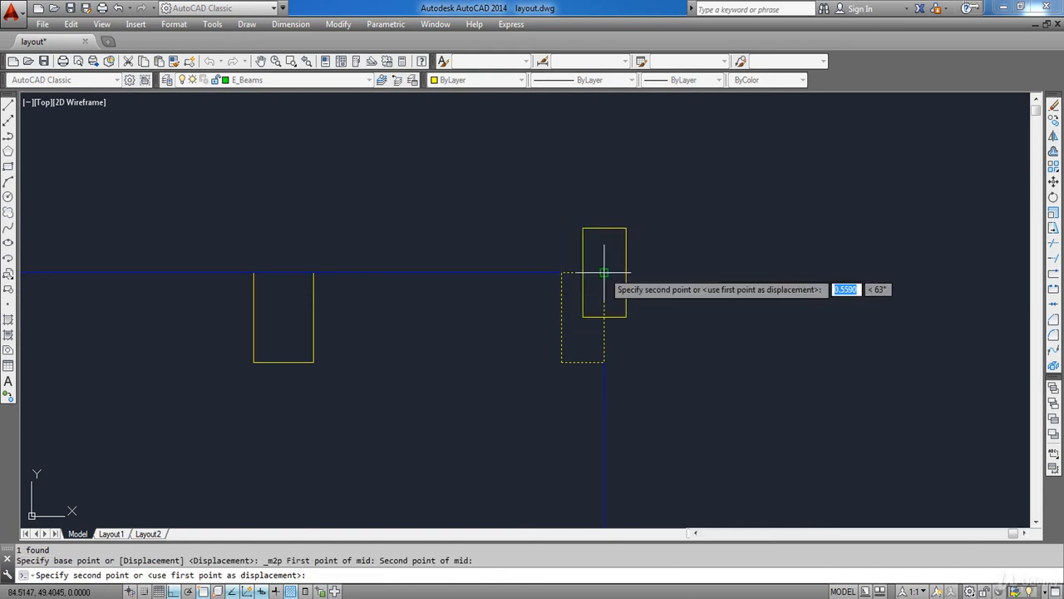
pyautogui.click(604, 273)
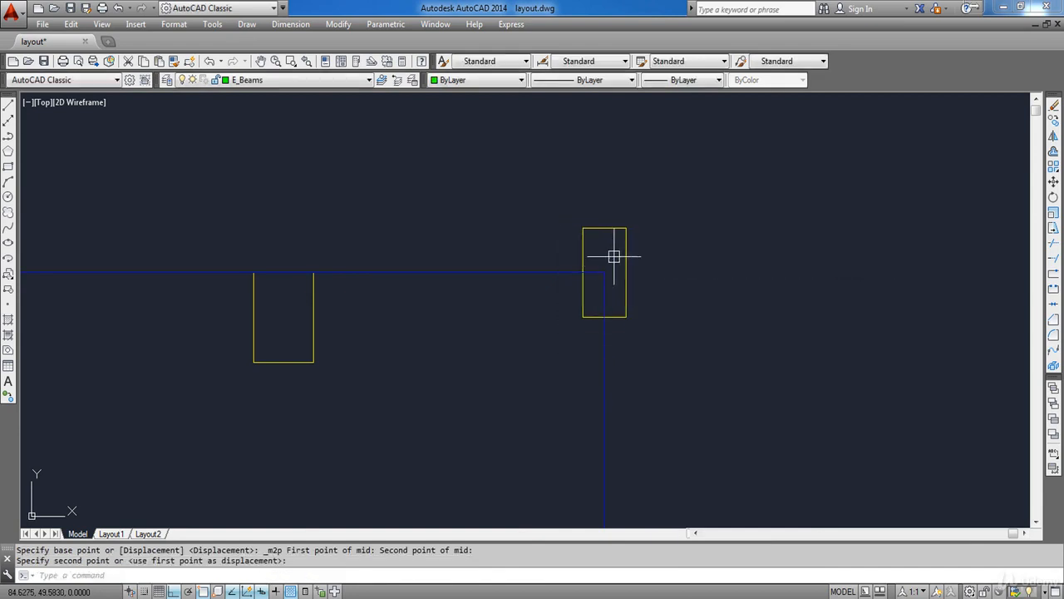
pyautogui.scroll(-5, 613, 257)
pyautogui.moveTo(570, 332)
pyautogui.mouseDown(button='middle')
pyautogui.moveTo(568, 249)
pyautogui.moveTo(593, 279)
pyautogui.mouseUp(button='middle')
pyautogui.scroll(3, 606, 350)
pyautogui.scroll(-3, 610, 352)
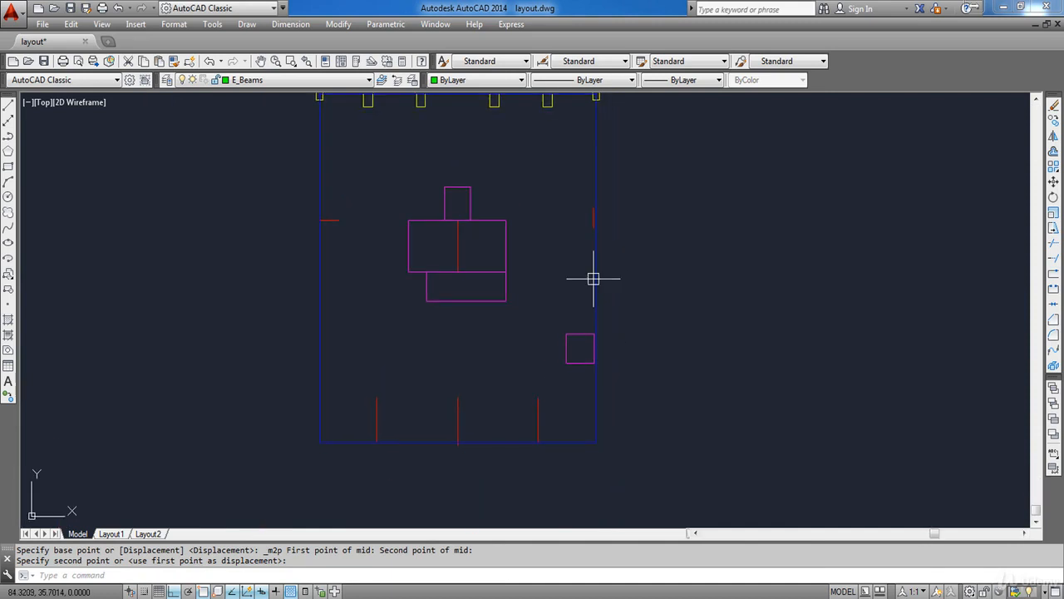
pyautogui.scroll(6, 573, 373)
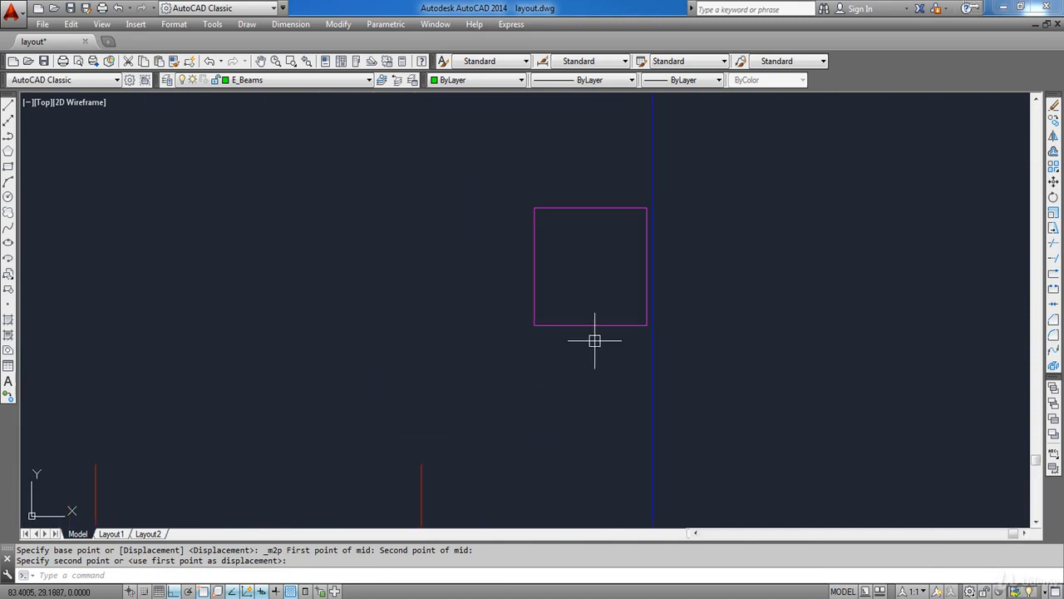
# - Move the small square core near the slab's east edge horizontally, from its east side's midpoint onto the slab outline
pyautogui.moveTo(591, 340); pyautogui.dragTo(528, 390, button='middle')
pyautogui.click(420, 388)
pyautogui.click(662, 187)
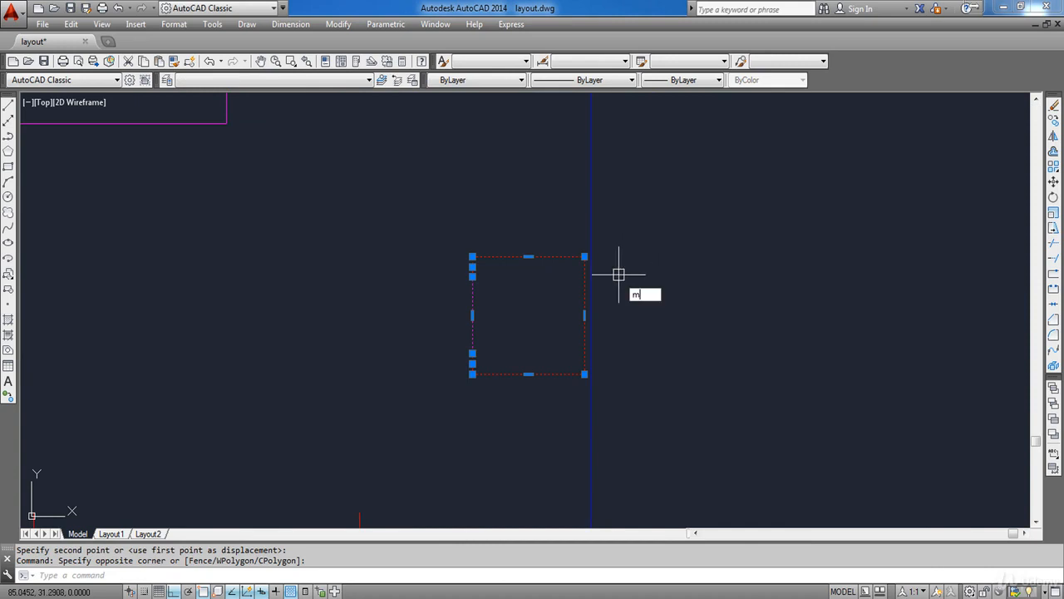
pyautogui.write('m')
pyautogui.press('Return')
pyautogui.scroll(4, 616, 279)
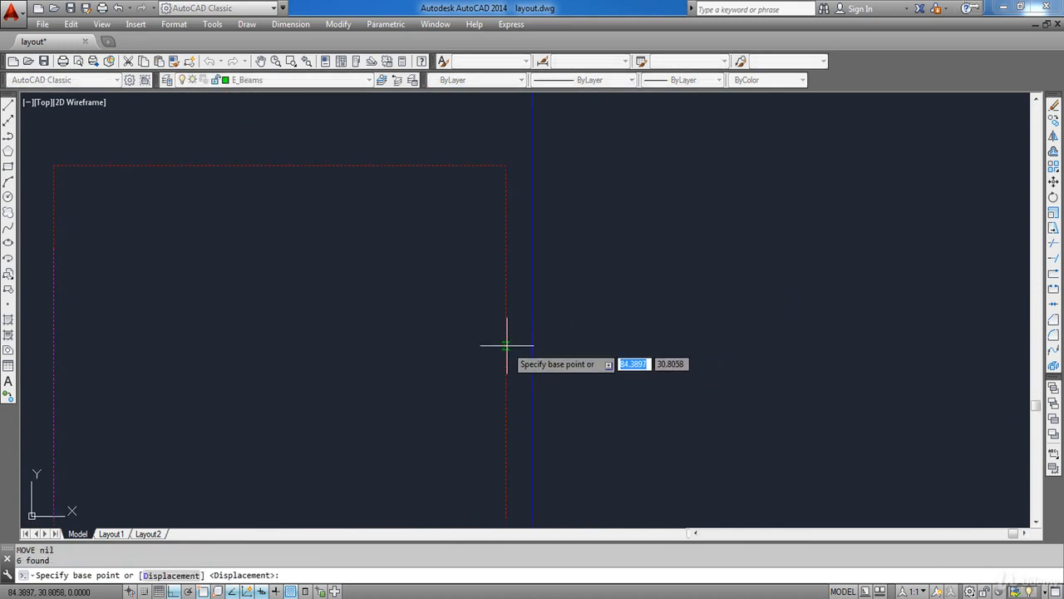
pyautogui.click(506, 402)
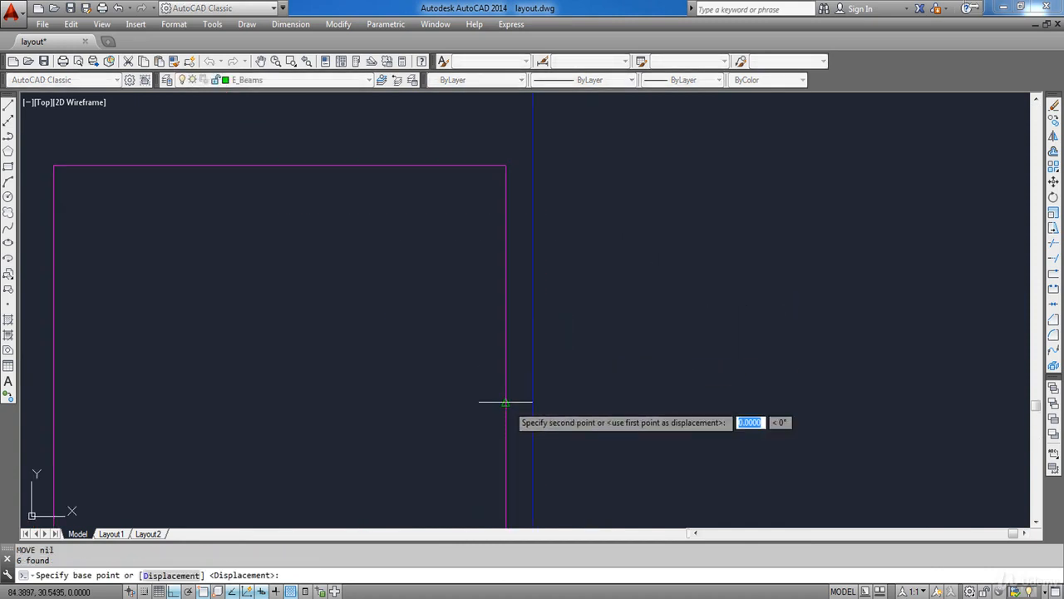
pyautogui.click(537, 403)
pyautogui.scroll(-2, 537, 404)
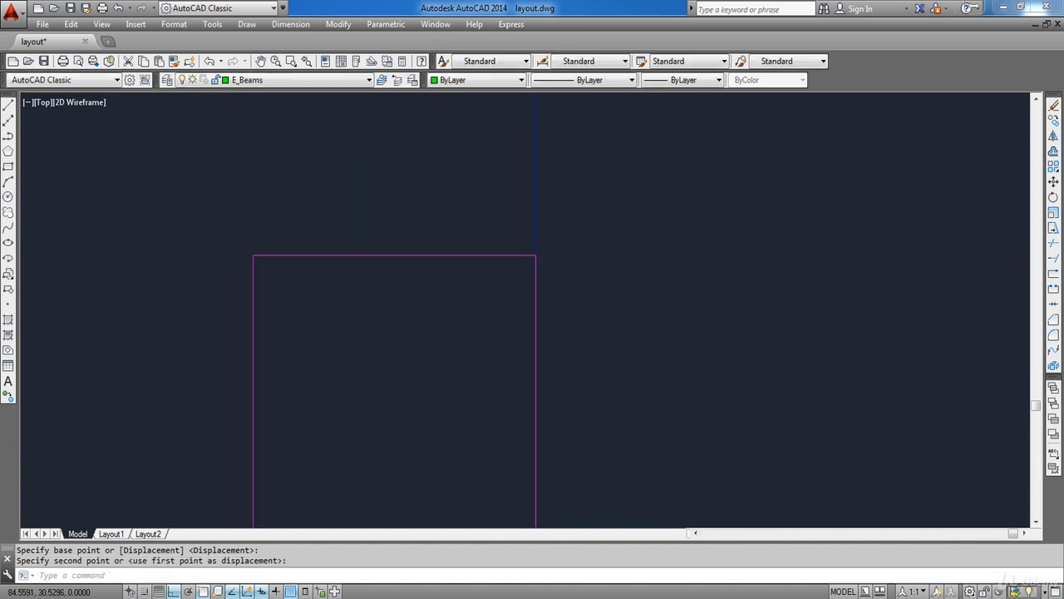
# - Move the short vertical wall centreline beside the slab's east edge horizontally from its midpoint onto the slab outline
pyautogui.scroll(-3, 563, 287)
pyautogui.scroll(3, 511, 355)
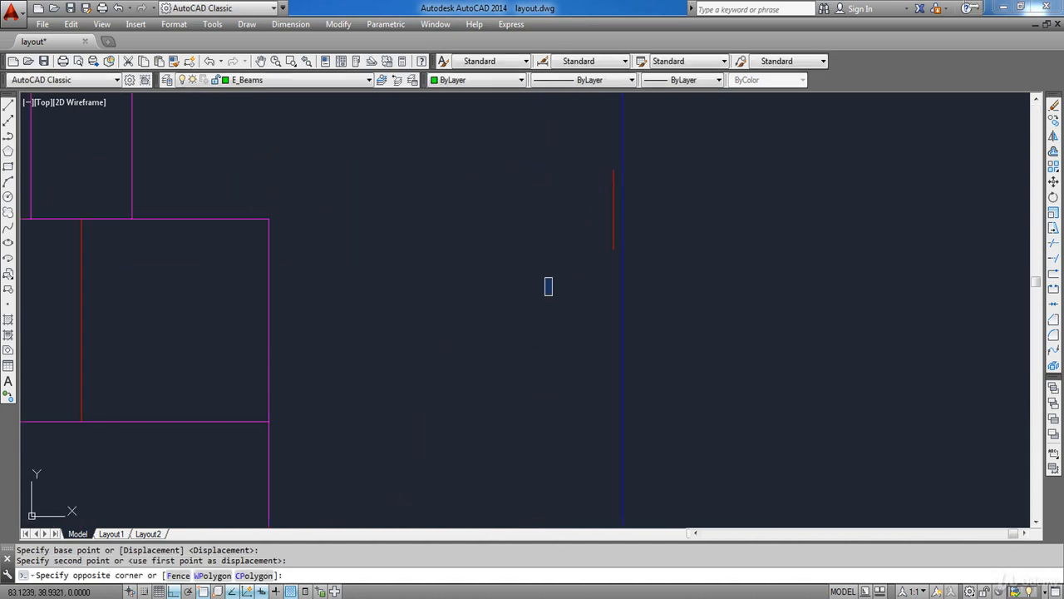
pyautogui.click(682, 141)
pyautogui.write('m')
pyautogui.press('Return')
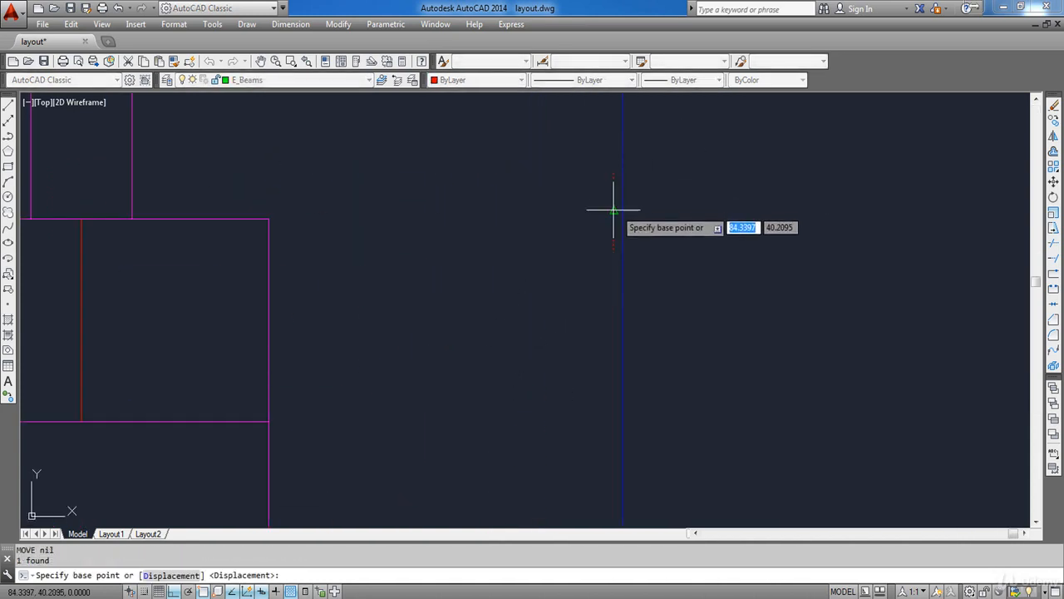
pyautogui.click(613, 210)
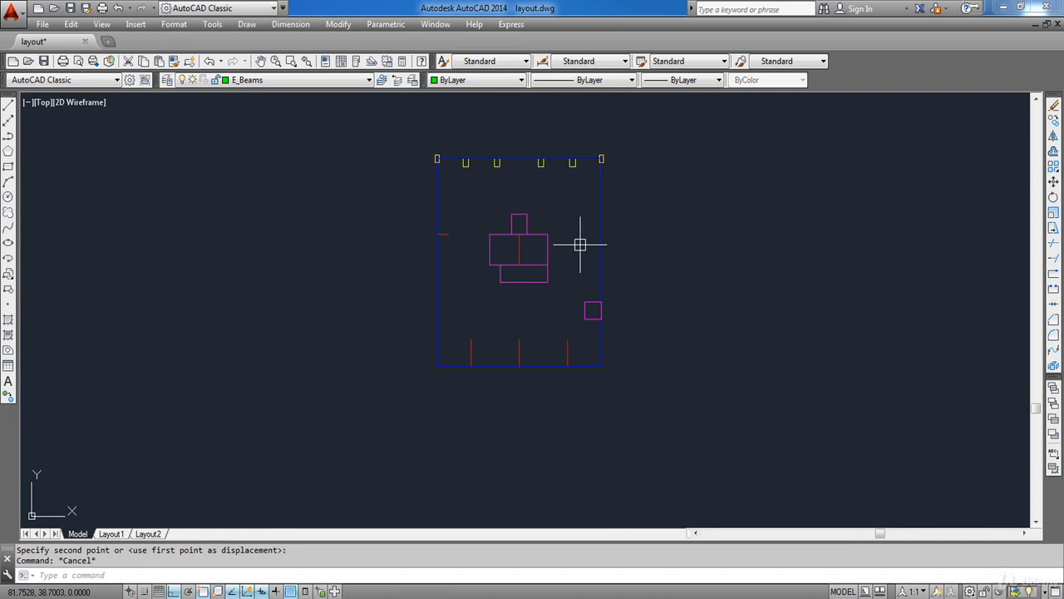
# - Freeze the E_Openings and E_Slabs layers
pyautogui.moveTo(523, 217); pyautogui.dragTo(513, 228, button='middle')
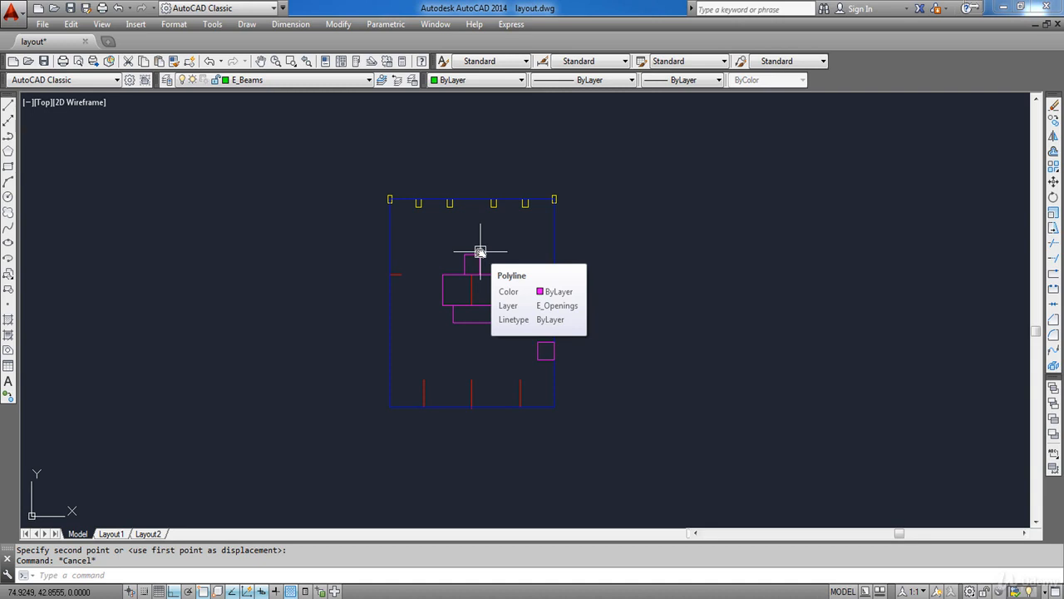
pyautogui.write('la')
pyautogui.press('Return')
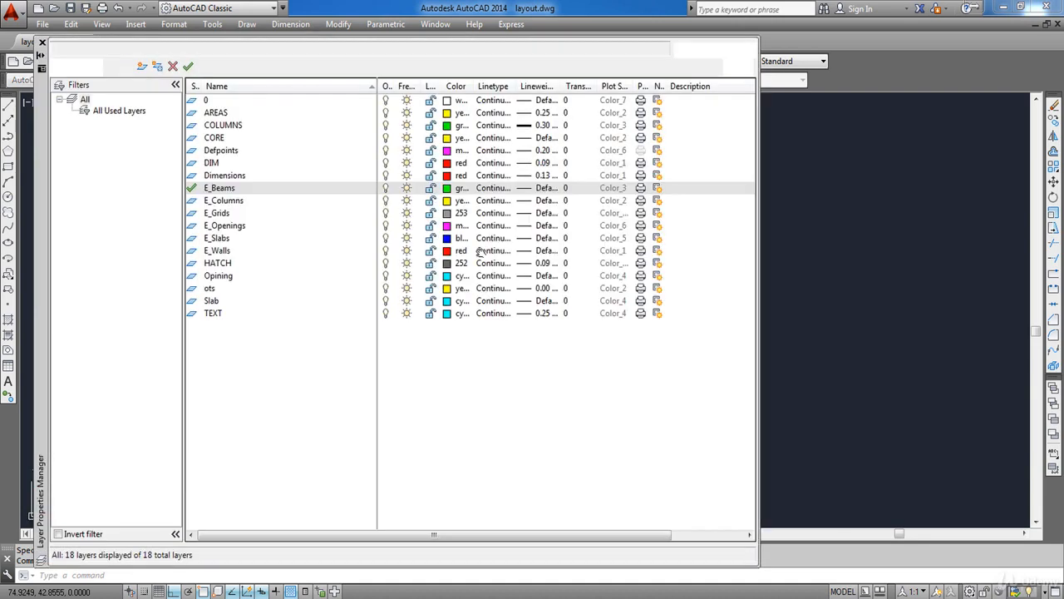
pyautogui.click(405, 226)
pyautogui.click(406, 238)
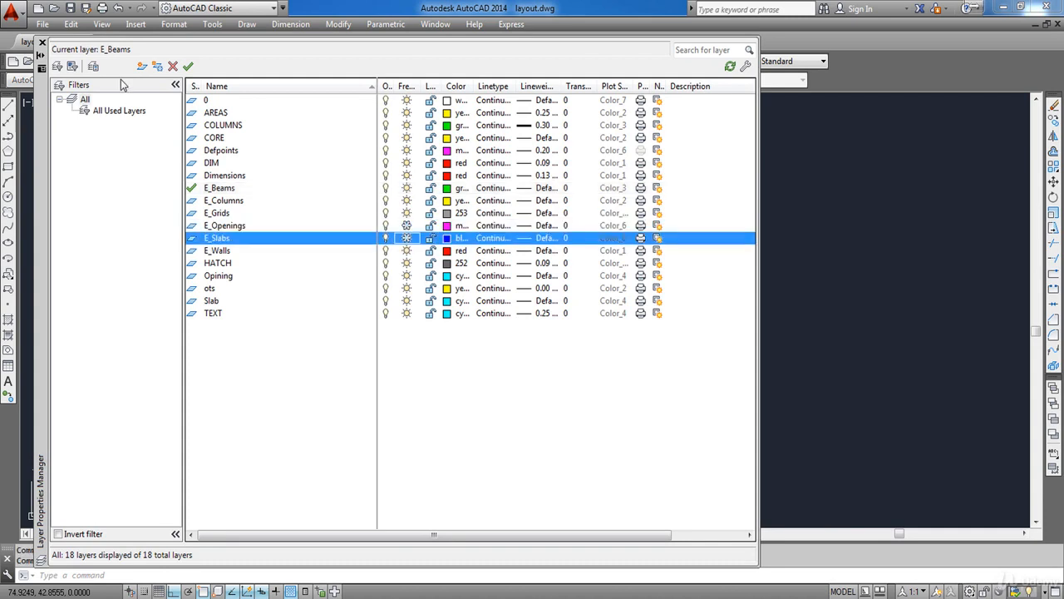
pyautogui.click(42, 42)
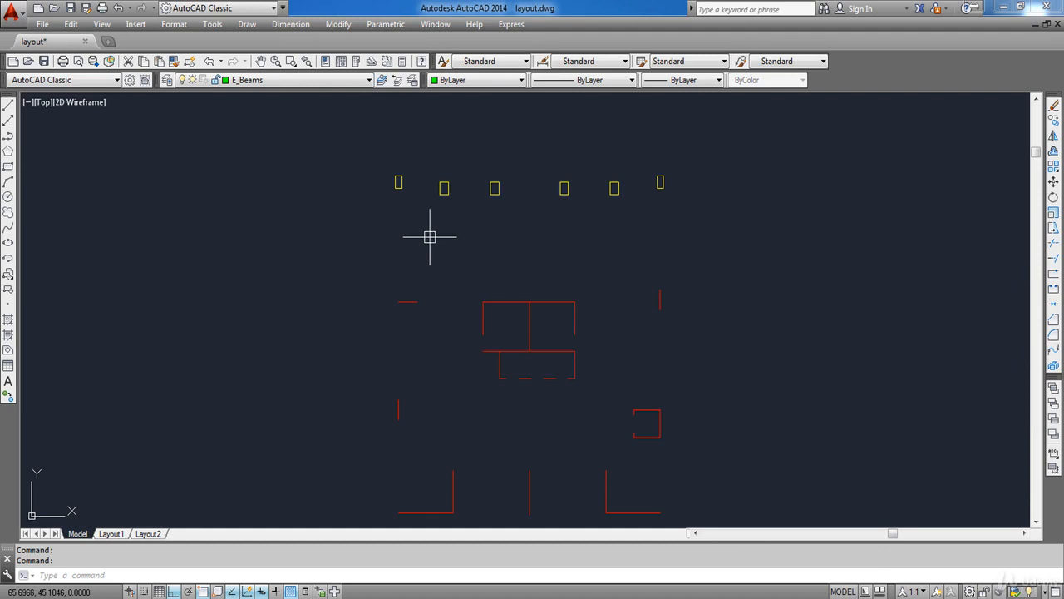
# - Draw a vertical beam line from the southwest corner wall's end up to the lower end of the short west wall
pyautogui.click(9, 106)
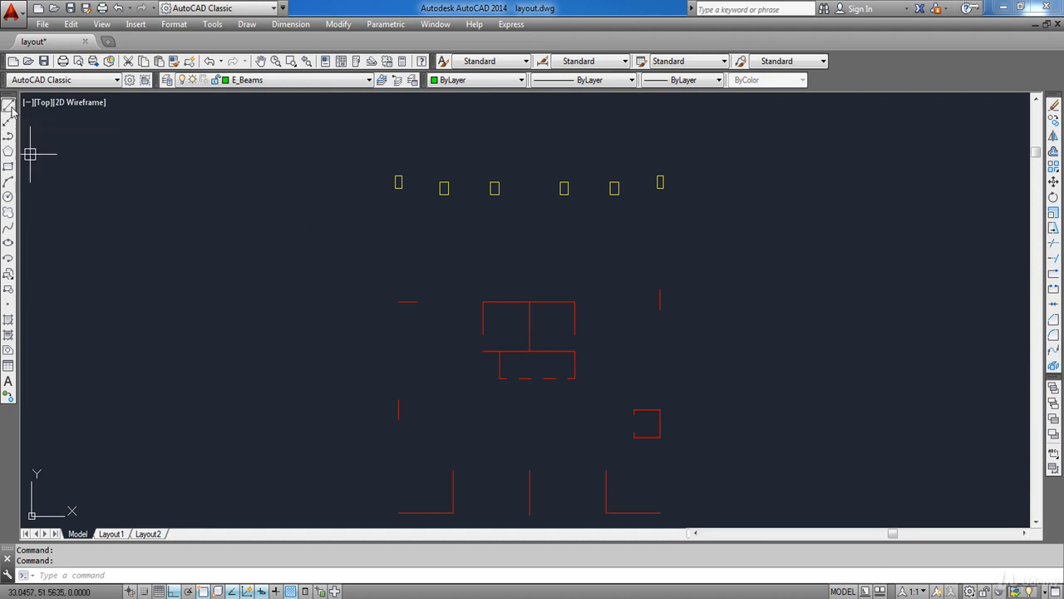
pyautogui.moveTo(447, 411); pyautogui.dragTo(447, 312, button='middle')
pyautogui.scroll(4, 408, 408)
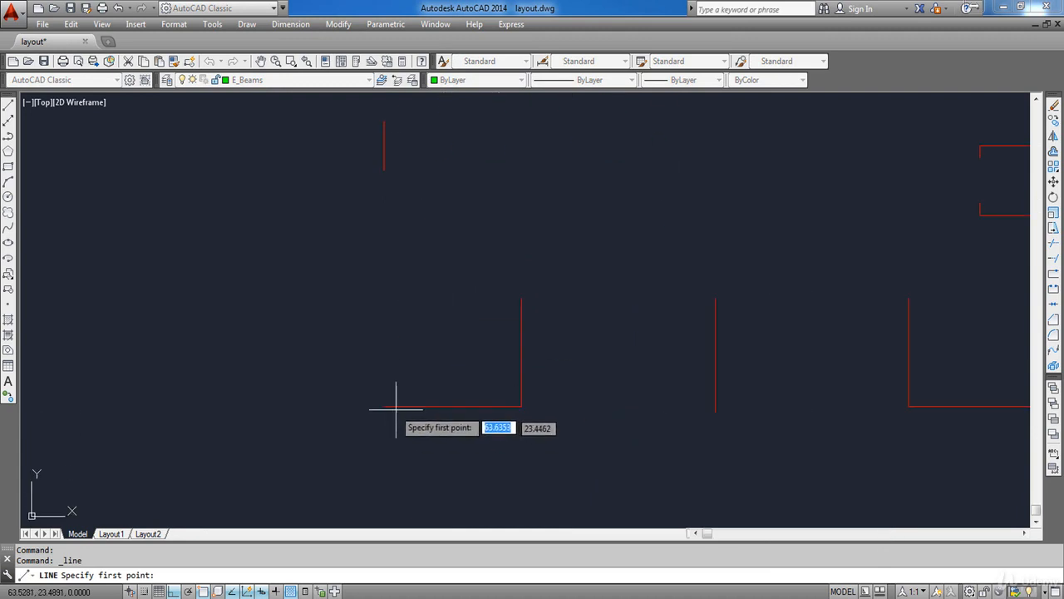
pyautogui.click(388, 408)
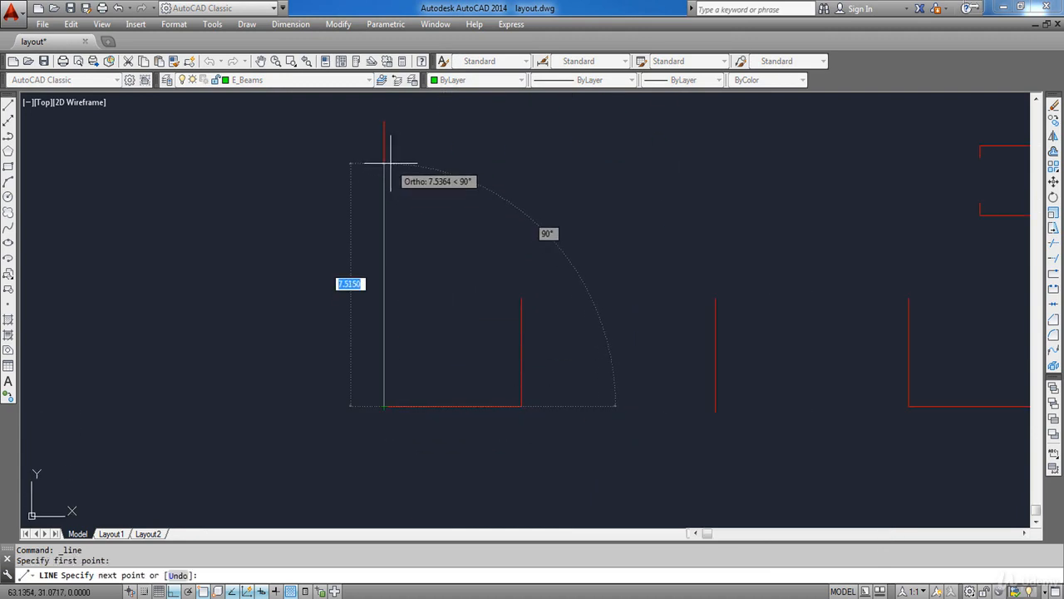
pyautogui.click(385, 168)
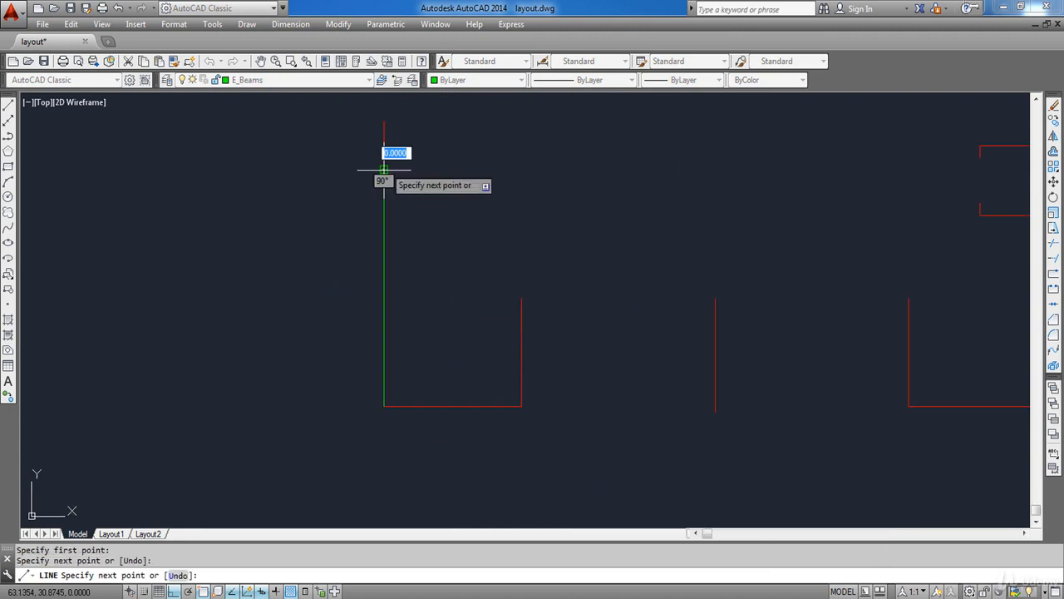
pyautogui.scroll(-2, 424, 214)
pyautogui.moveTo(423, 214); pyautogui.dragTo(468, 395, button='middle')
pyautogui.press('Escape')
# - Draw a beam line from the upper end of the short west wall up to the horizontal wall's west end
pyautogui.press('Return')
pyautogui.click(445, 340)
pyautogui.scroll(3, 457, 162)
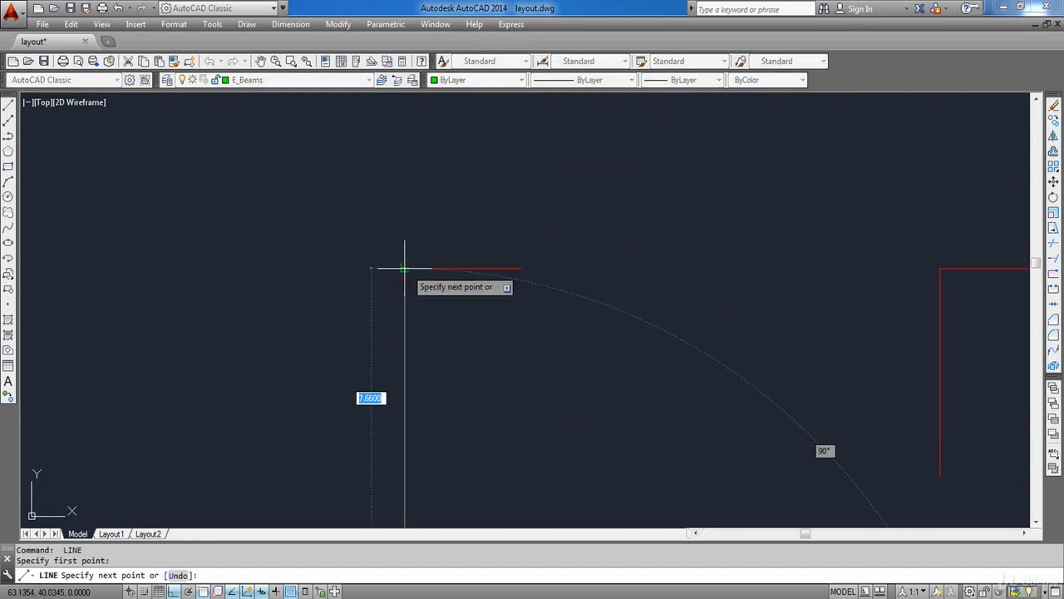
pyautogui.click(404, 269)
pyautogui.press('Escape')
# - Draw a beam line from the horizontal west wall's end to the northwest column's centre, found midway between its short sides' midpoints
pyautogui.press('Return')
pyautogui.click(411, 353)
pyautogui.scroll(-1, 426, 224)
pyautogui.scroll(3, 416, 173)
pyautogui.keyDown('shift'); pyautogui.rightClick(413, 174); pyautogui.keyUp('shift')
pyautogui.click(456, 215)
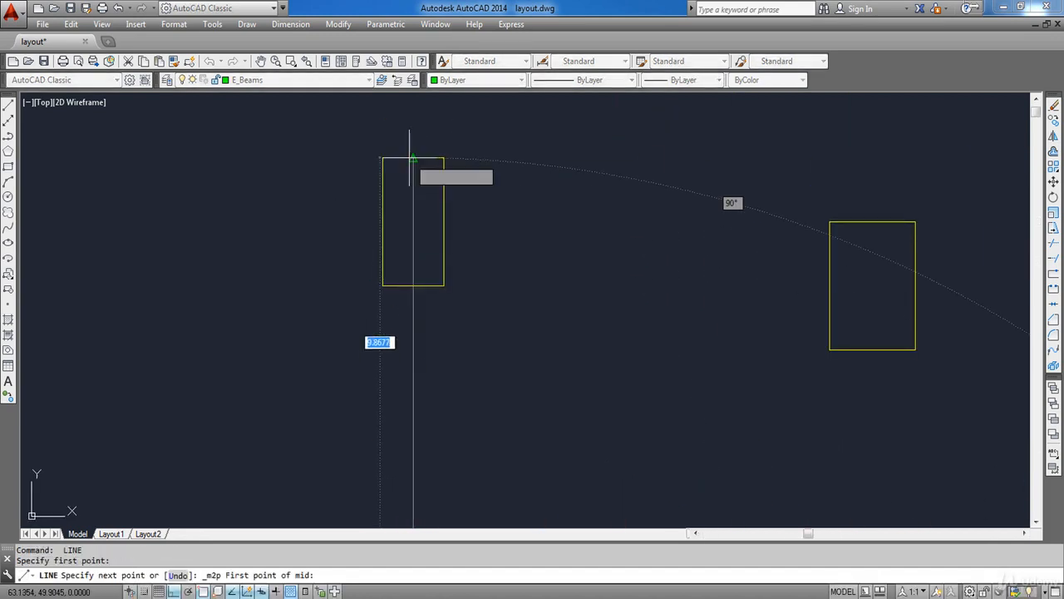
pyautogui.click(413, 158)
pyautogui.click(413, 286)
pyautogui.press('Escape')
# - Draw beam lines along the south edge from the southwest wall corner through the middle wall to the southeast wall corner
pyautogui.scroll(-10, 414, 286)
pyautogui.moveTo(514, 465); pyautogui.dragTo(471, 274, button='middle')
pyautogui.press('Return')
pyautogui.click(412, 263)
pyautogui.scroll(2, 488, 268)
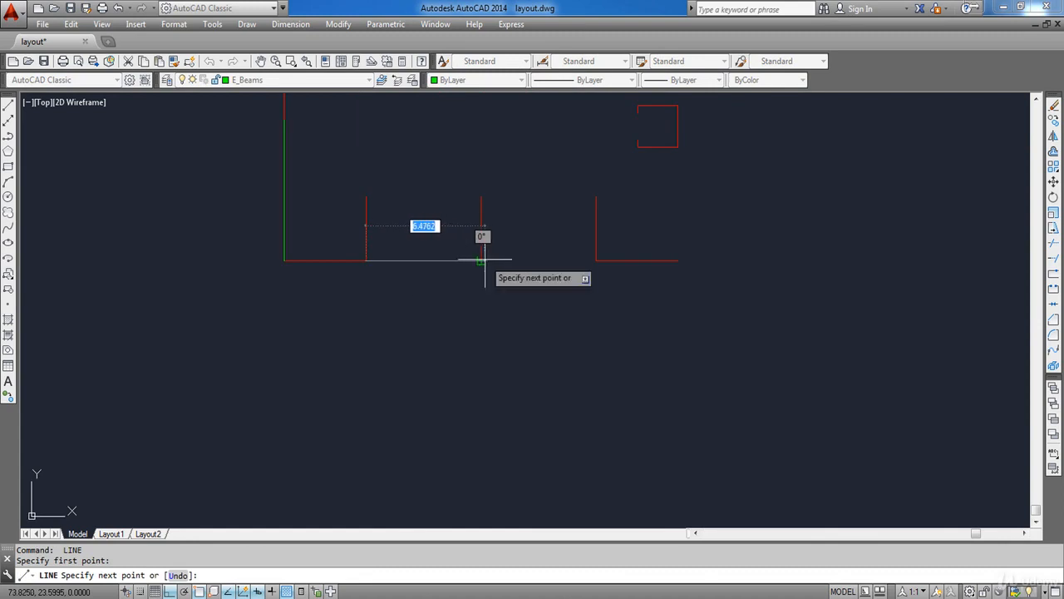
pyautogui.click(481, 260)
pyautogui.scroll(4, 578, 256)
pyautogui.click(623, 263)
pyautogui.press('Escape')
# - Draw a vertical beam line from the southeast corner wall's end up to the lower east corner of the small square core
pyautogui.moveTo(707, 268); pyautogui.dragTo(440, 392, button='middle')
pyautogui.press('Return')
pyautogui.click(564, 389)
pyautogui.moveTo(574, 142); pyautogui.dragTo(548, 366, button='middle')
pyautogui.scroll(5, 545, 353)
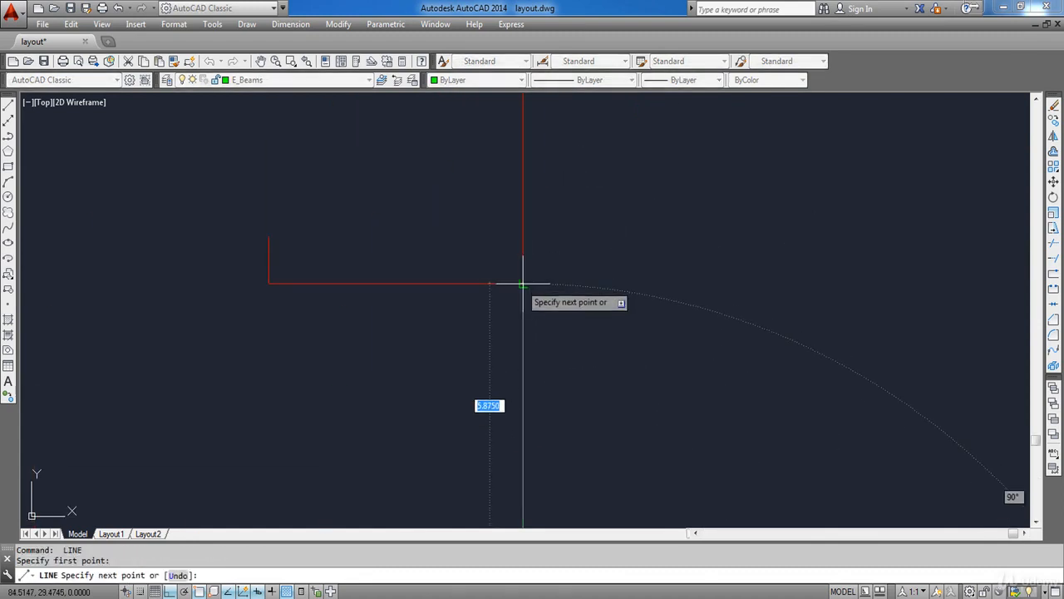
pyautogui.click(523, 283)
pyautogui.press('Escape')
# - Draw a beam line from the small square core's upper east corner up to the lower end of the short east wall
pyautogui.moveTo(530, 207); pyautogui.dragTo(509, 431, button='middle')
pyautogui.press('Return')
pyautogui.click(504, 242)
pyautogui.scroll(-3, 511, 150)
pyautogui.scroll(2, 518, 303)
pyautogui.click(515, 293)
pyautogui.press('Escape')
# - Draw a beam line from the short east wall's upper end to the northeast column's centre, found midway between two points
pyautogui.moveTo(577, 234); pyautogui.dragTo(574, 385, button='middle')
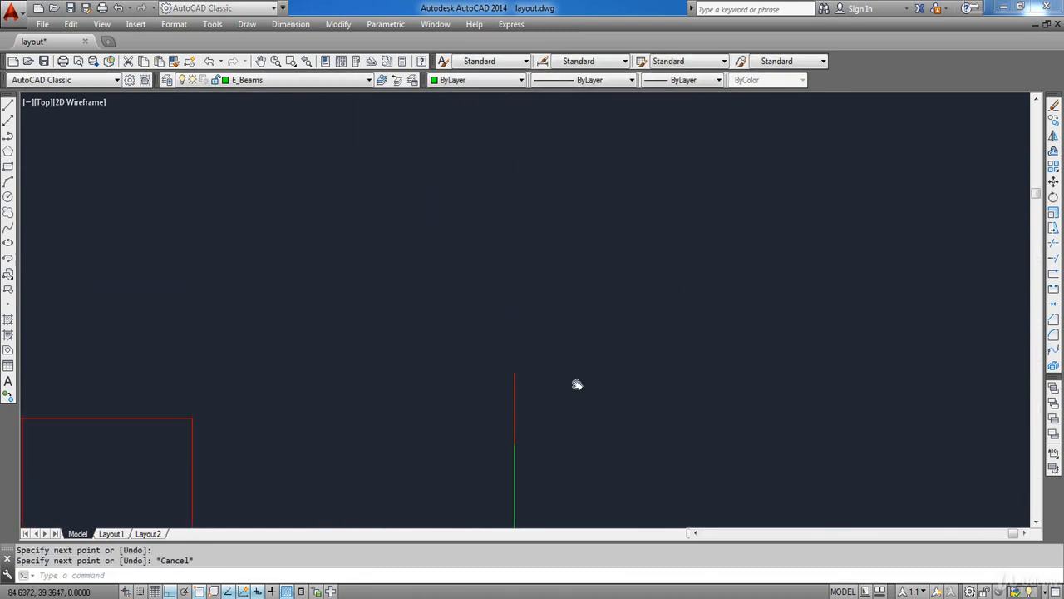
pyautogui.press('Return')
pyautogui.click(514, 375)
pyautogui.scroll(-2, 518, 266)
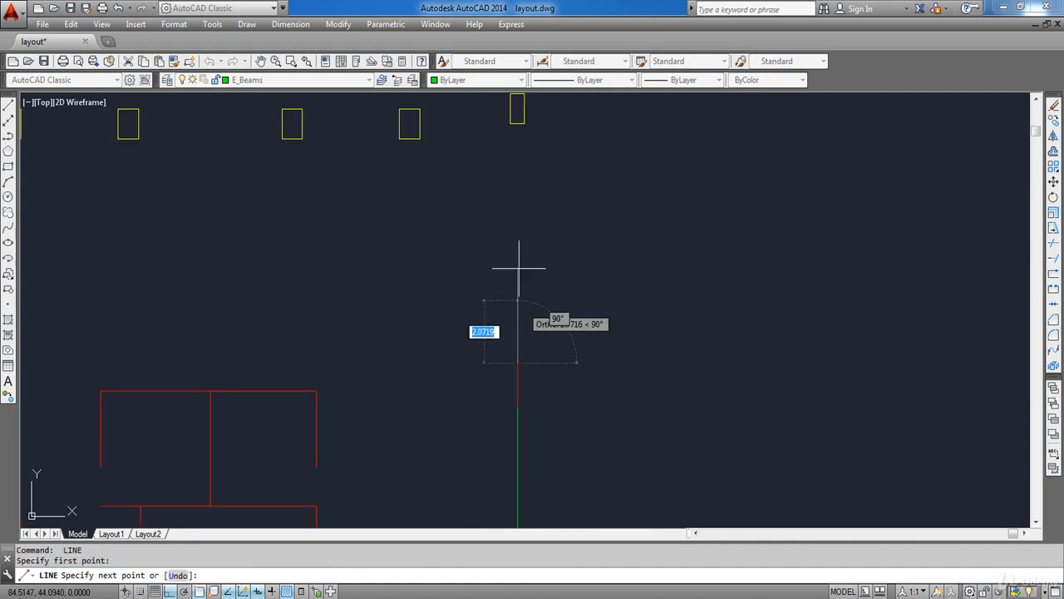
pyautogui.moveTo(518, 266); pyautogui.dragTo(518, 397, button='middle')
pyautogui.scroll(3, 522, 227)
pyautogui.keyDown('shift'); pyautogui.rightClick(521, 228); pyautogui.keyUp('shift')
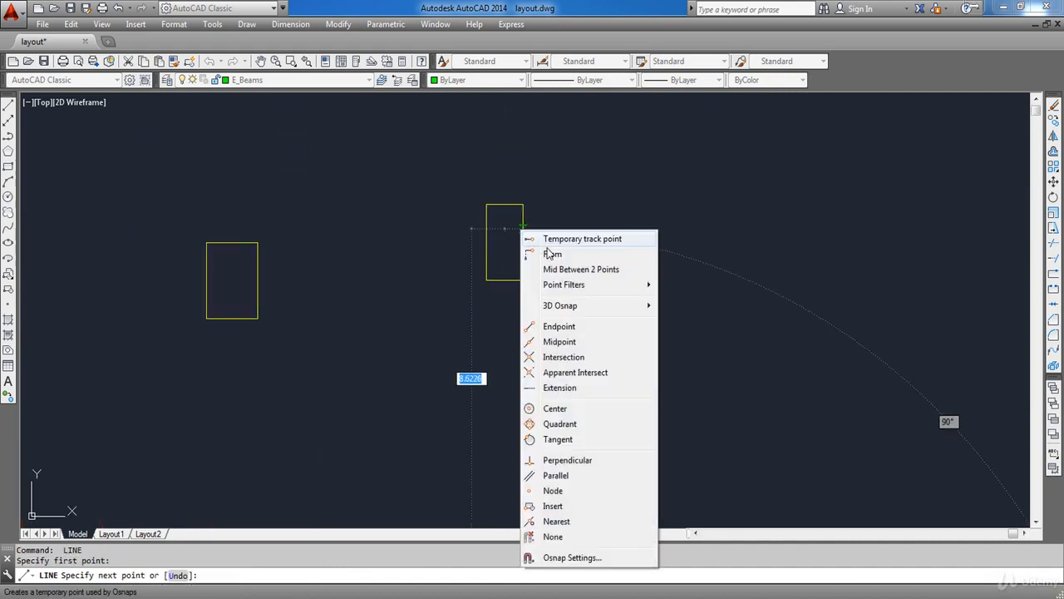
pyautogui.click(574, 270)
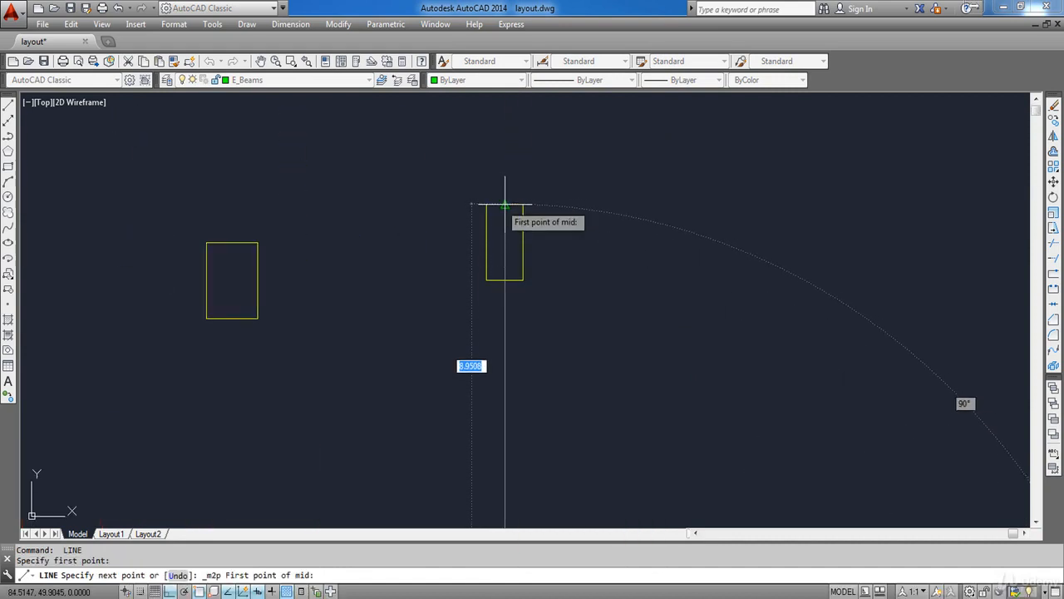
pyautogui.press('Escape')
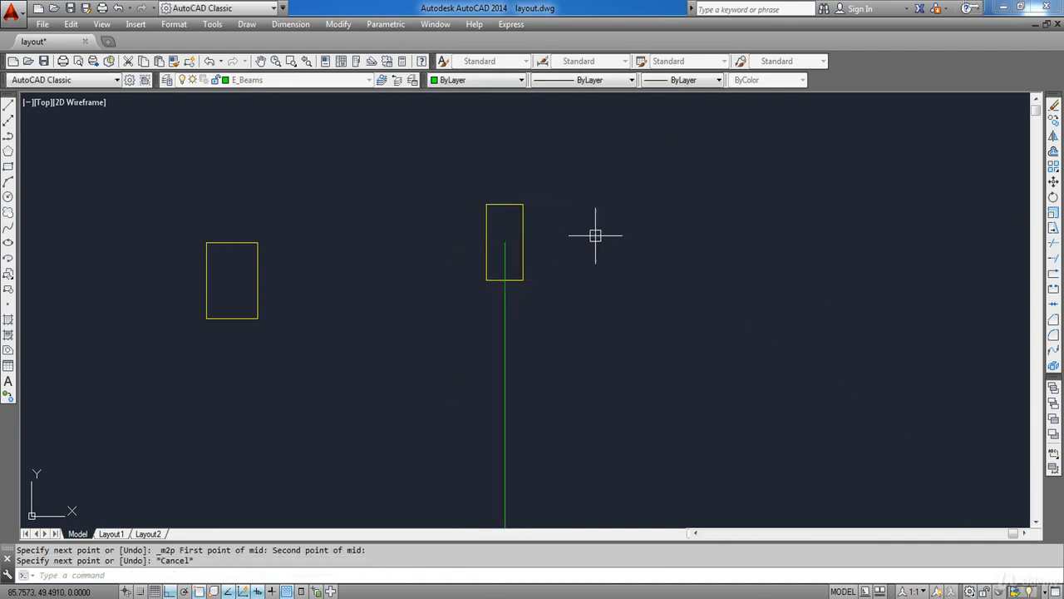
# - Draw a beam line across the westernmost gap in the central core's south wall
pyautogui.scroll(-6, 593, 231)
pyautogui.scroll(4, 507, 359)
pyautogui.scroll(3, 503, 343)
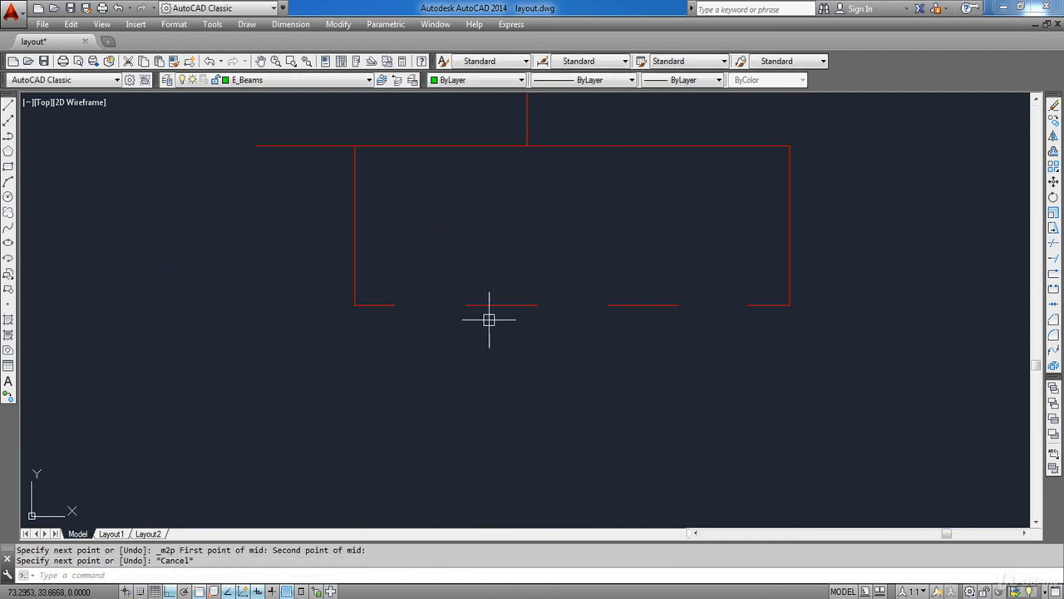
pyautogui.press('Return')
pyautogui.click(396, 304)
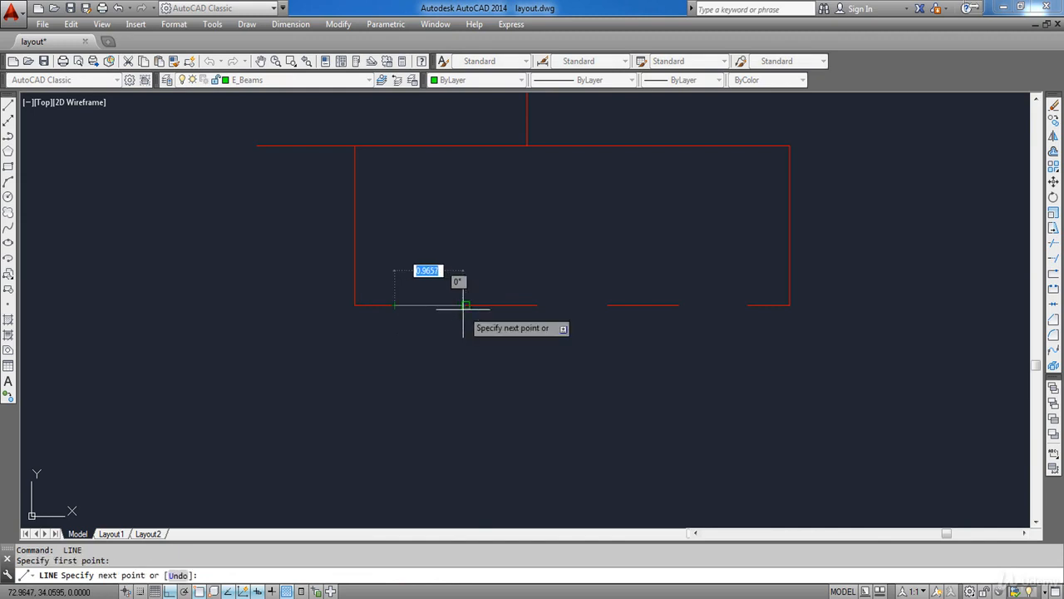
pyautogui.click(468, 307)
pyautogui.press('Return')
# - Draw beam lines across the middle and easternmost gaps in the central core's south wall
pyautogui.press('Return')
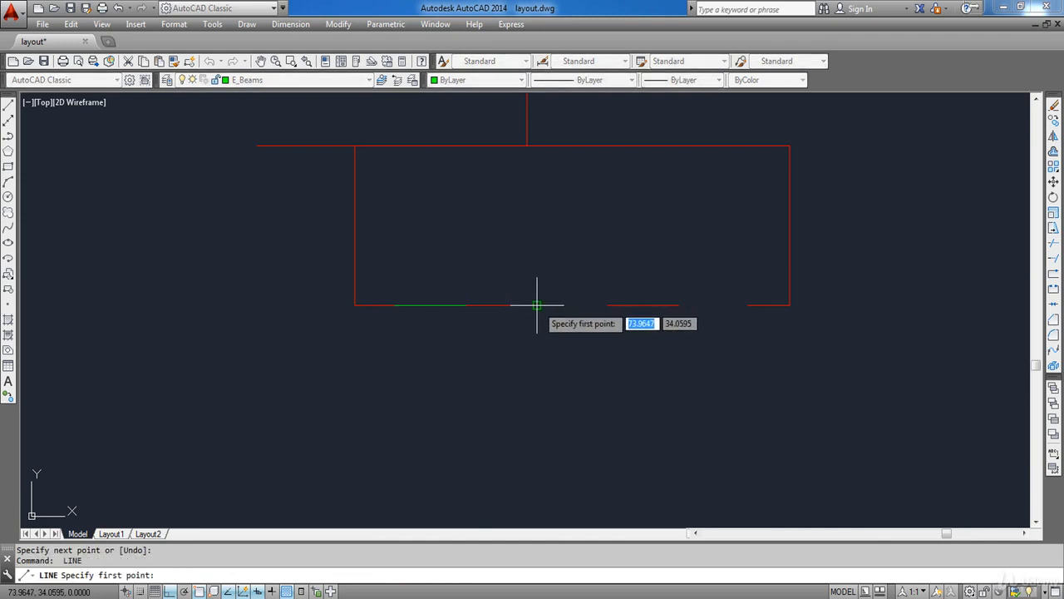
pyautogui.click(537, 305)
pyautogui.click(607, 305)
pyautogui.press('Return')
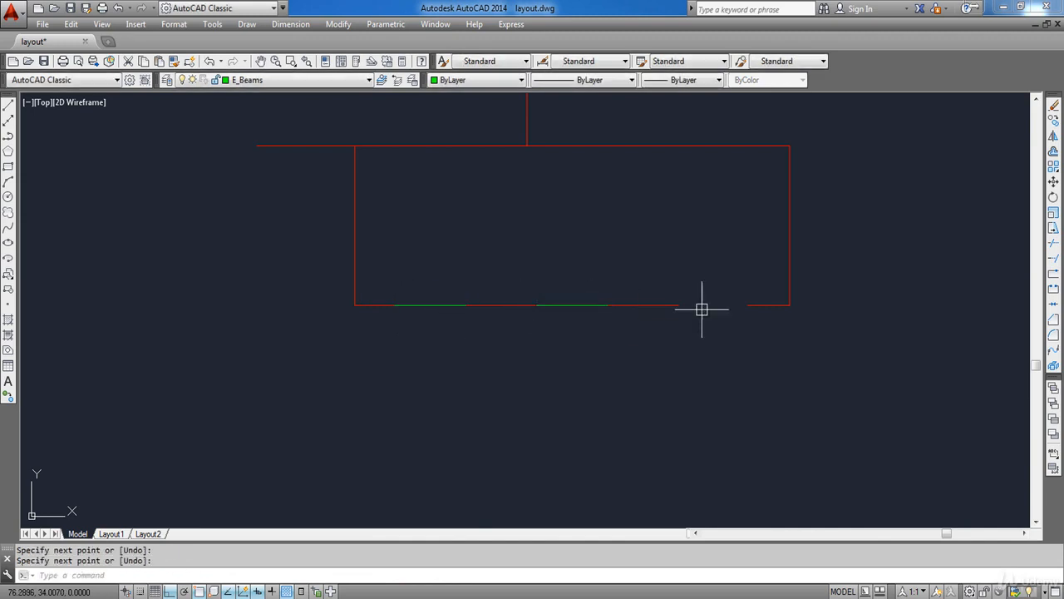
pyautogui.press('Return')
pyautogui.click(685, 305)
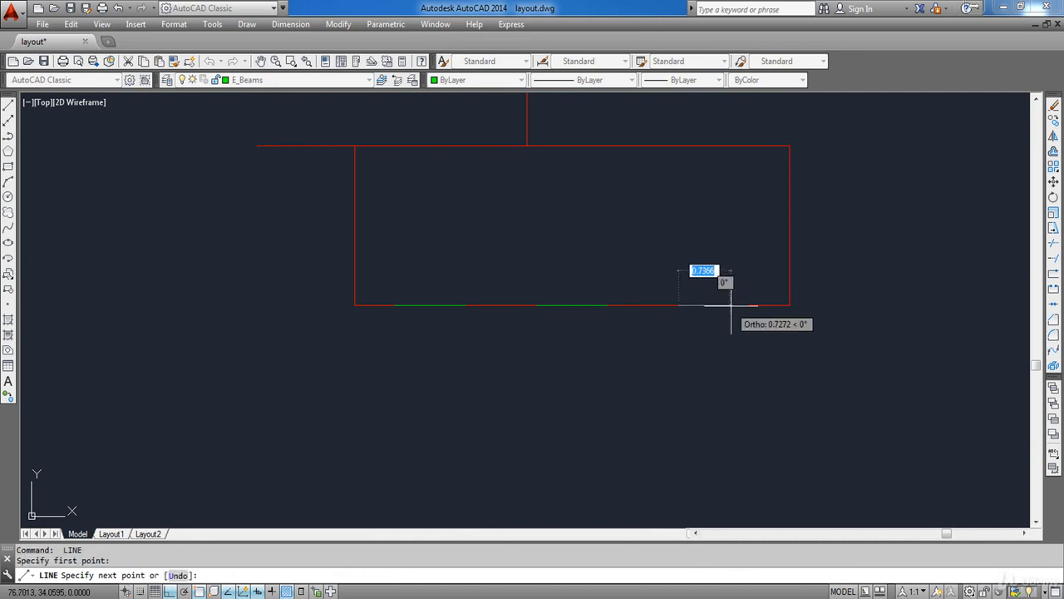
pyautogui.click(746, 305)
pyautogui.press('Return')
# - Draw a vertical beam line across the gap in the west side of the small square core
pyautogui.scroll(-3, 523, 204)
pyautogui.moveTo(760, 331); pyautogui.dragTo(578, 292, button='middle')
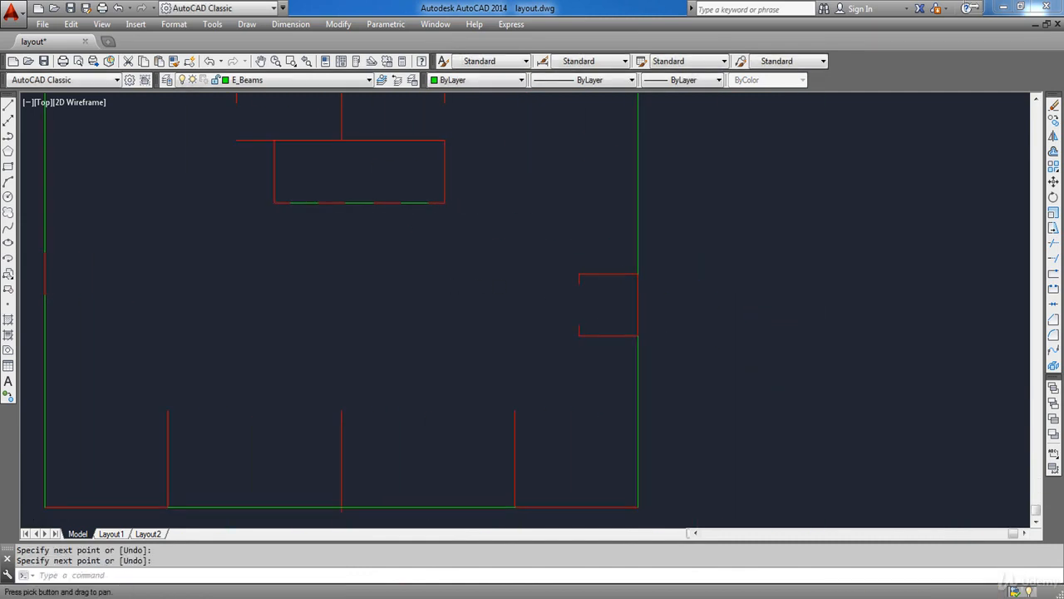
pyautogui.scroll(3, 578, 293)
pyautogui.press('Return')
pyautogui.click(576, 373)
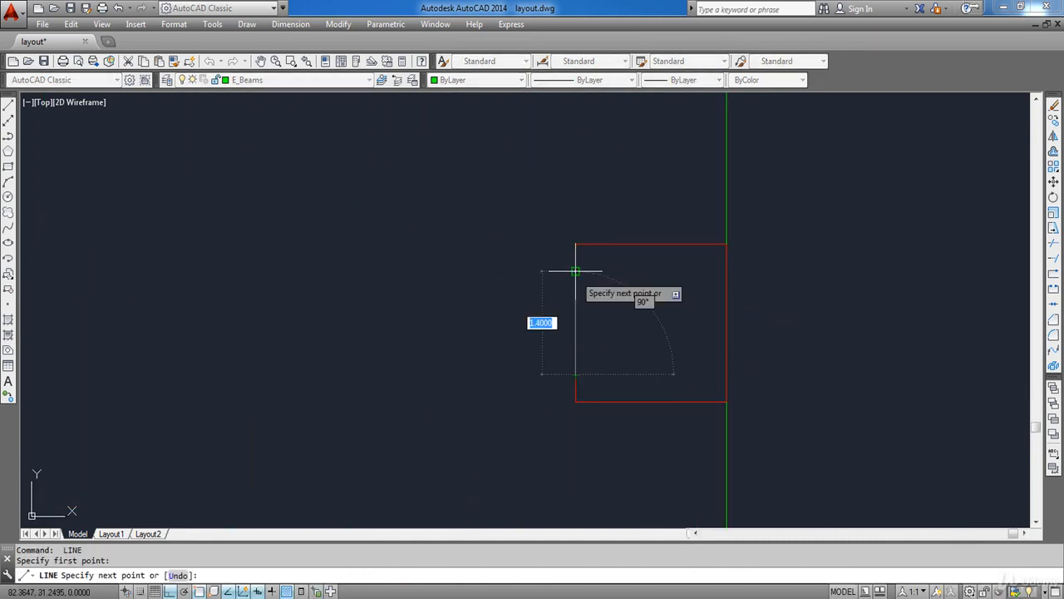
pyautogui.click(575, 272)
pyautogui.press('Escape')
# - Make E_Grids the current layer
pyautogui.scroll(-5, 543, 278)
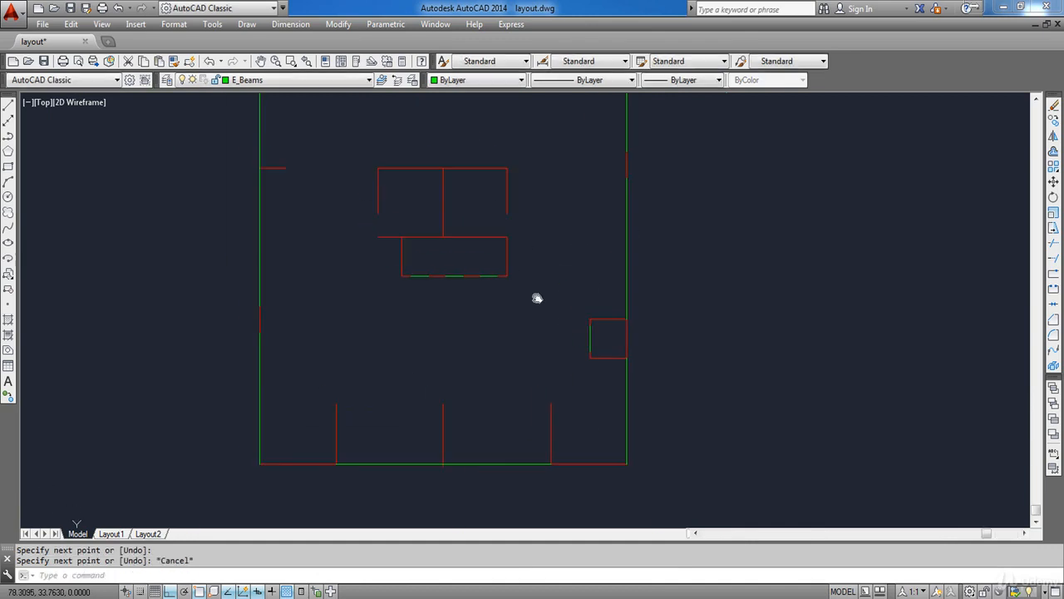
pyautogui.scroll(-3, 571, 305)
pyautogui.moveTo(489, 246)
pyautogui.mouseDown(button='middle')
pyautogui.moveTo(501, 297)
pyautogui.moveTo(498, 270)
pyautogui.mouseUp(button='middle')
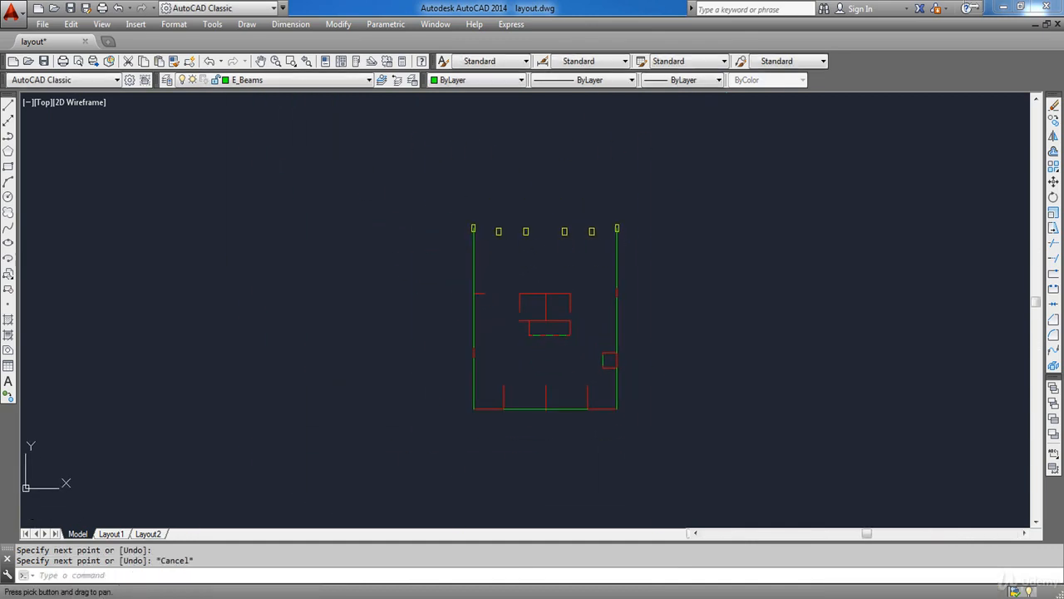
pyautogui.click(270, 80)
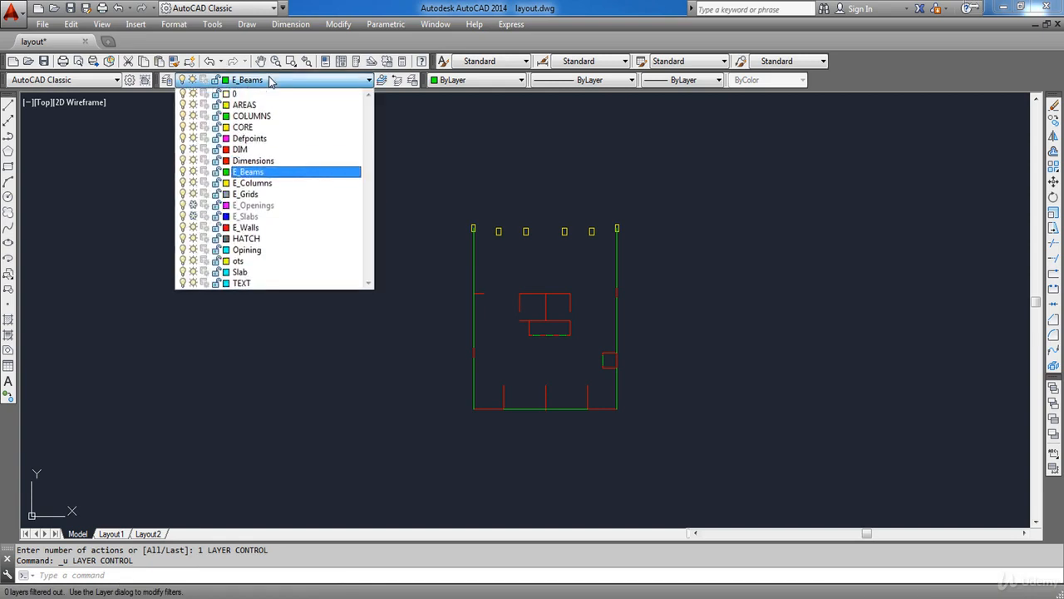
pyautogui.click(260, 196)
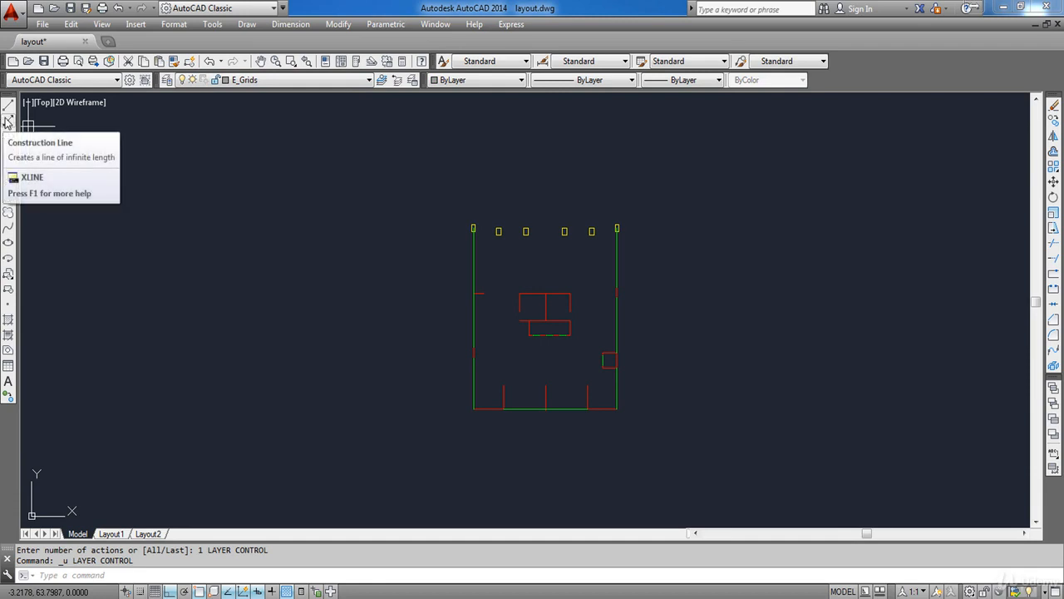
# - Draw vertical construction lines through the centres of the two westernmost columns in the north row
pyautogui.click(7, 122)
pyautogui.scroll(6, 487, 257)
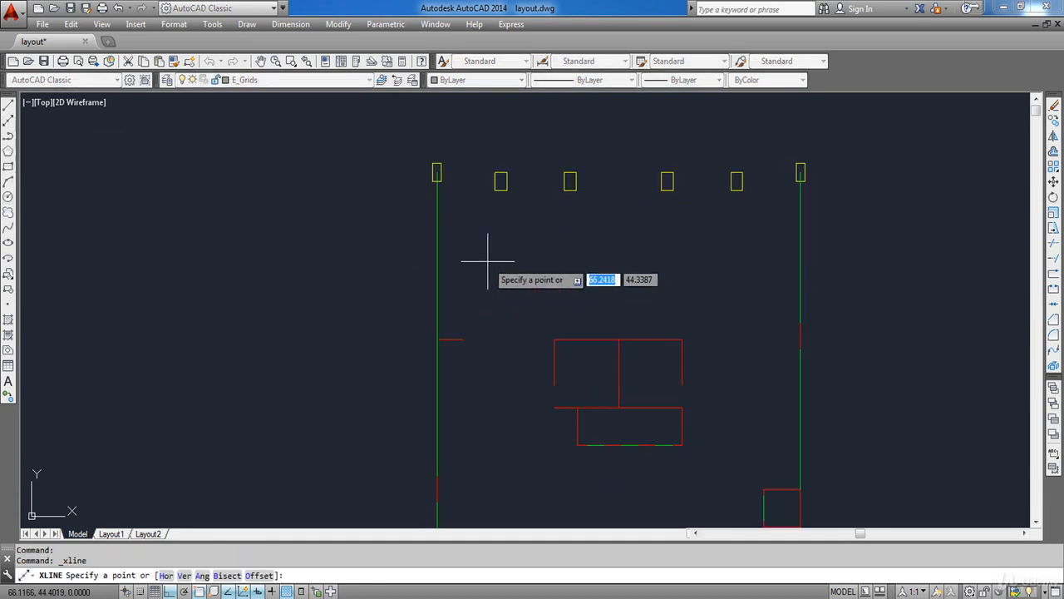
pyautogui.click(405, 220)
pyautogui.click(404, 244)
pyautogui.press('Return')
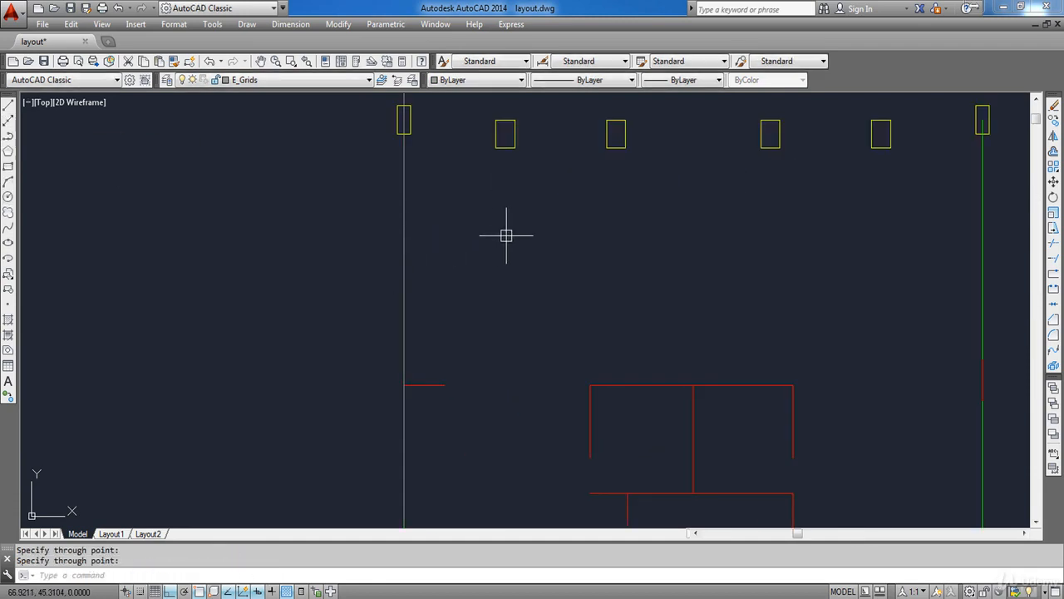
pyautogui.press('Return')
pyautogui.click(505, 125)
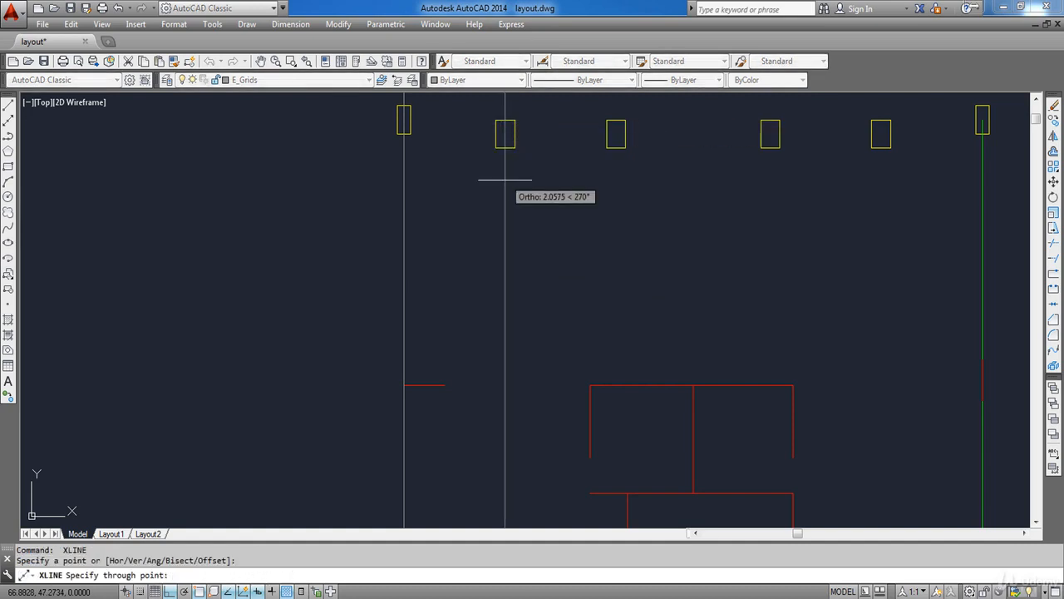
pyautogui.click(505, 179)
pyautogui.press('Escape')
# - Draw vertical construction lines through the centres of the third and fourth columns from the west
pyautogui.moveTo(635, 200); pyautogui.dragTo(477, 237, button='middle')
pyautogui.press('Return')
pyautogui.click(461, 217)
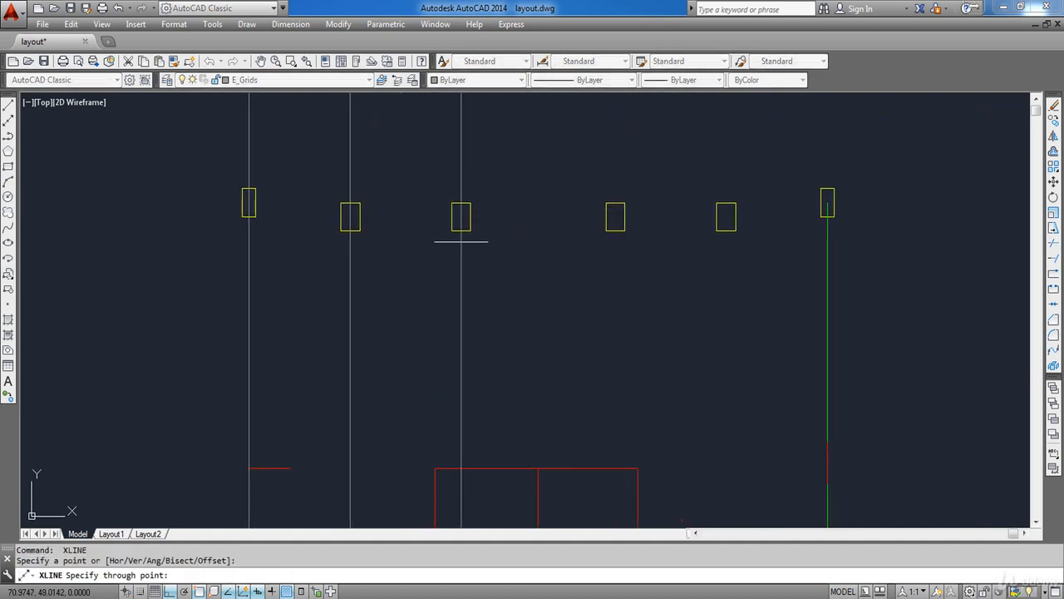
pyautogui.click(461, 241)
pyautogui.press('Return')
pyautogui.moveTo(574, 315); pyautogui.dragTo(556, 314, button='middle')
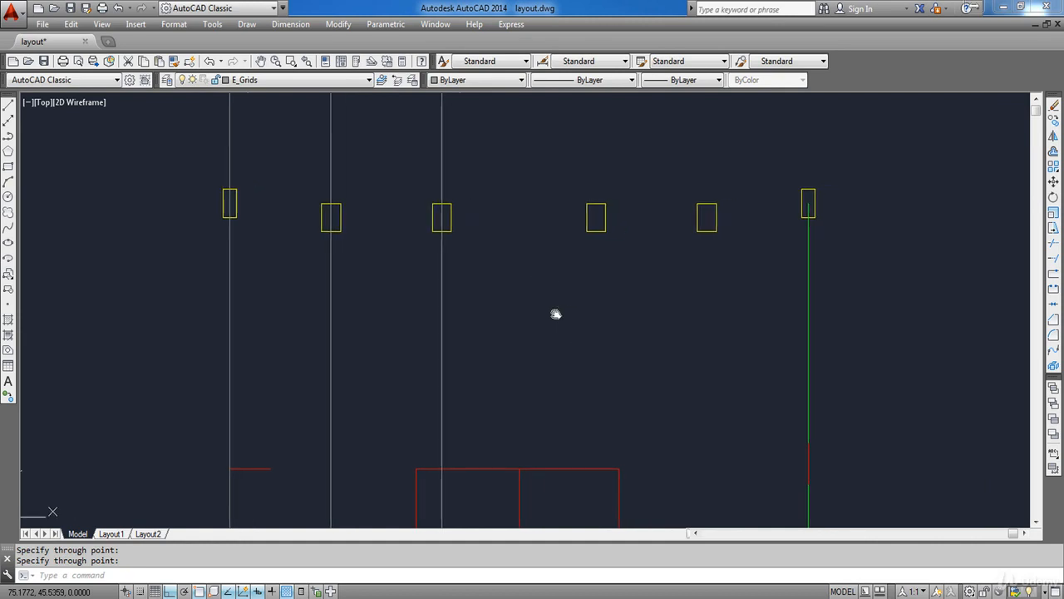
pyautogui.press('Return')
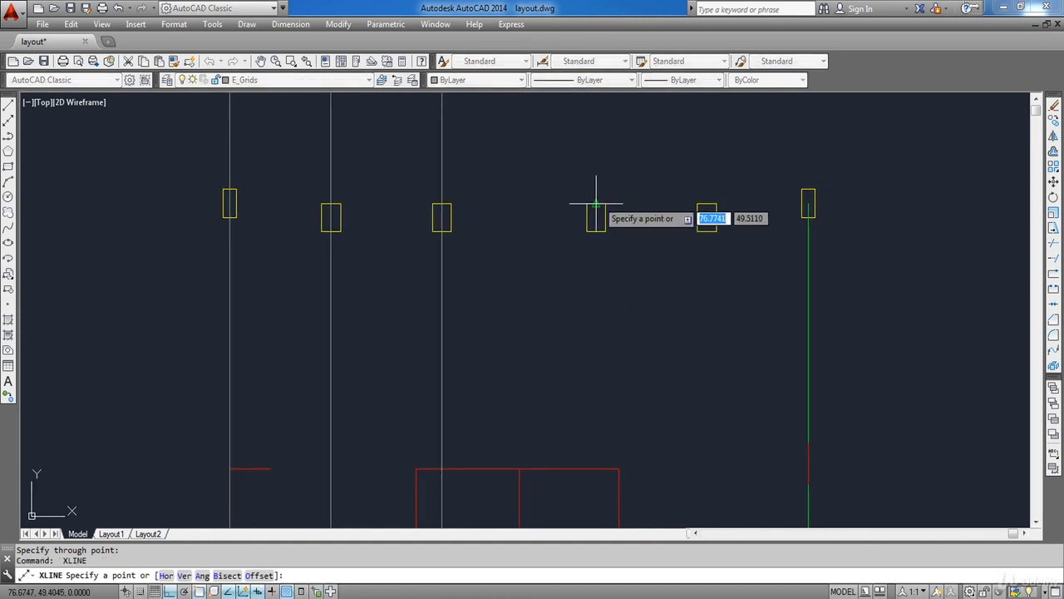
pyautogui.click(596, 204)
pyautogui.click(599, 270)
pyautogui.press('Escape')
# - Draw vertical construction lines through the centres of the two easternmost columns
pyautogui.press('Return')
pyautogui.click(706, 204)
pyautogui.click(706, 263)
pyautogui.moveTo(798, 191); pyautogui.dragTo(519, 198, button='middle')
pyautogui.press('Return')
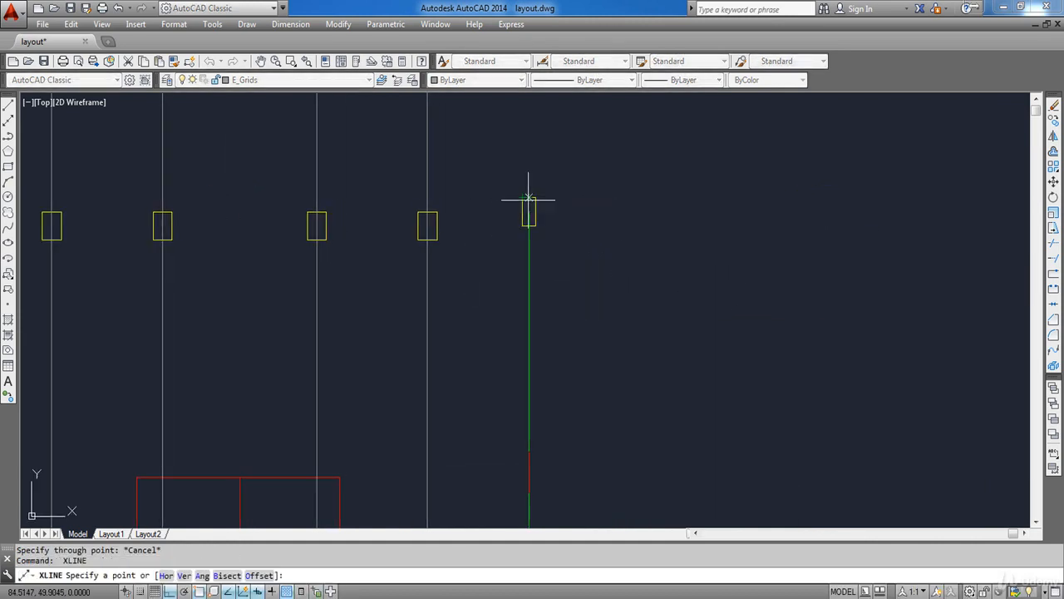
pyautogui.click(529, 279)
pyautogui.press('Escape')
# - Draw a horizontal construction line through the centre of the northwest corner column
pyautogui.scroll(-4, 553, 204)
pyautogui.scroll(6, 339, 208)
pyautogui.press('Return')
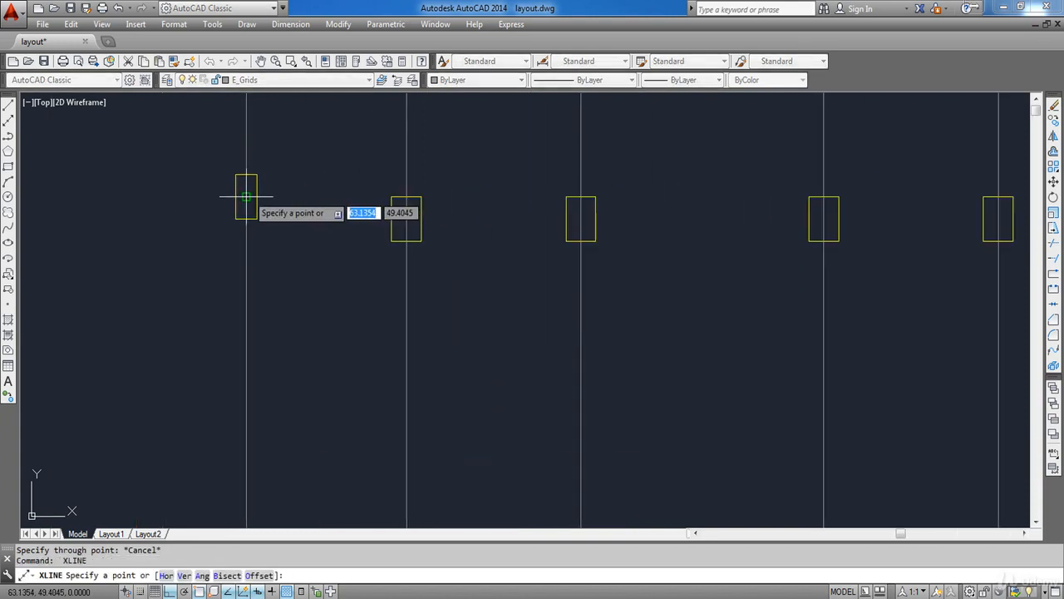
pyautogui.click(246, 197)
pyautogui.press('Escape')
# - Draw a horizontal construction line along the central core's north wall
pyautogui.press('Return')
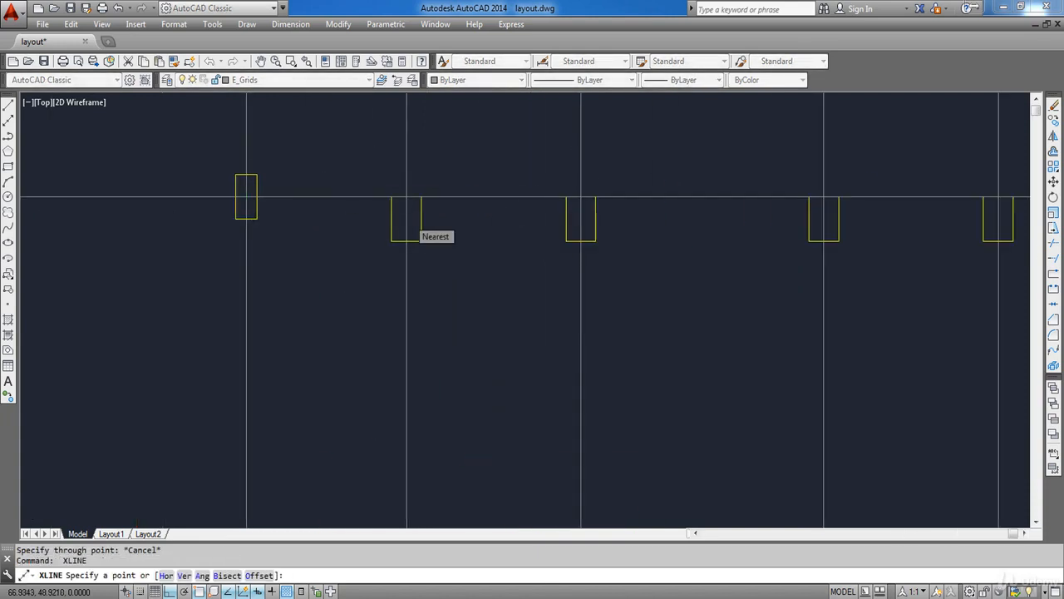
pyautogui.scroll(-6, 415, 219)
pyautogui.scroll(6, 389, 234)
pyautogui.click(371, 240)
pyautogui.click(363, 241)
pyautogui.press('Escape')
# - Draw a horizontal construction line along the wall between the central core's upper and lower compartments
pyautogui.moveTo(515, 271); pyautogui.dragTo(331, 212, button='middle')
pyautogui.scroll(-2, 421, 194)
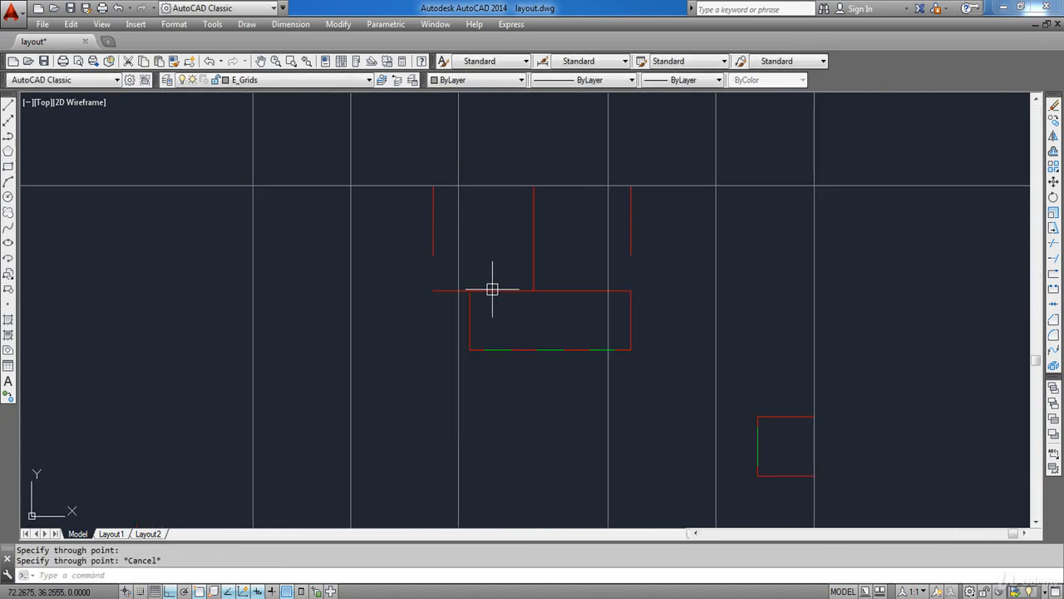
pyautogui.press('Return')
pyautogui.click(493, 290)
pyautogui.click(508, 290)
pyautogui.press('Escape')
# - Draw horizontal construction lines along the central core's south wall and the building's south edge
pyautogui.moveTo(541, 361); pyautogui.dragTo(504, 286, button='middle')
pyautogui.scroll(4, 506, 287)
pyautogui.press('Return')
pyautogui.click(531, 250)
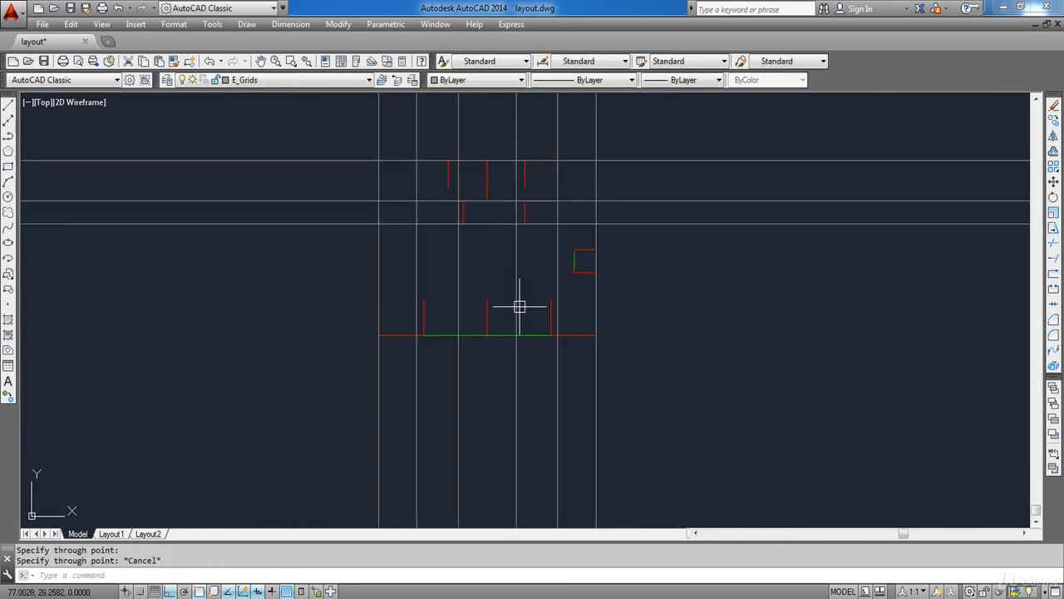
pyautogui.scroll(2, 466, 324)
pyautogui.press('Return')
pyautogui.click(465, 339)
# - Draw horizontal construction lines along the south and north walls of the small square core
pyautogui.scroll(2, 468, 349)
pyautogui.scroll(4, 590, 311)
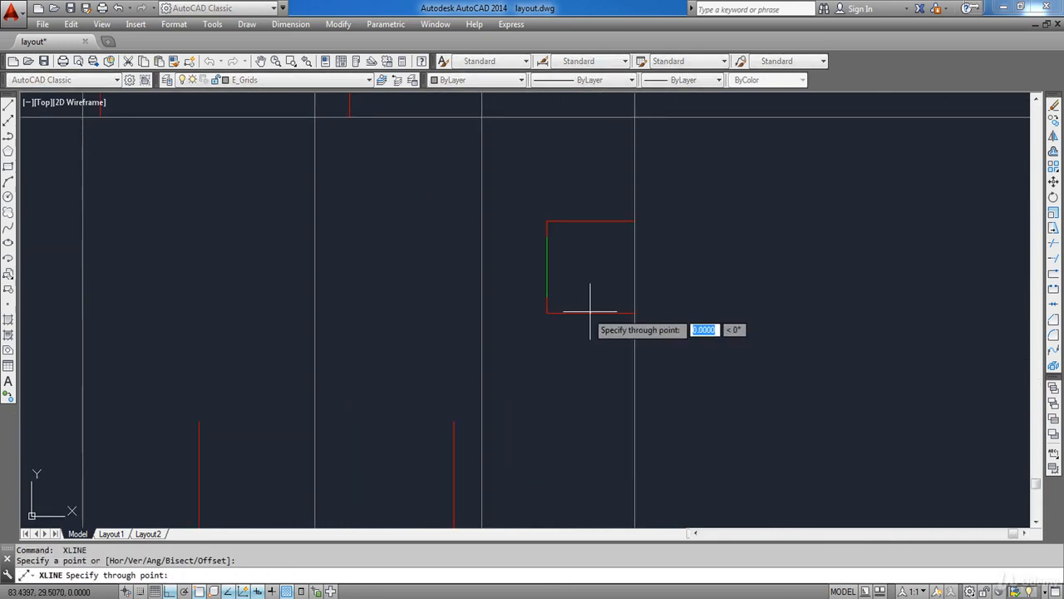
pyautogui.click(590, 312)
pyautogui.click(580, 222)
pyautogui.press('Escape')
# - Draw vertical construction lines along the west walls of the central core's upper and lower compartments
pyautogui.scroll(-5, 537, 197)
pyautogui.scroll(2, 443, 271)
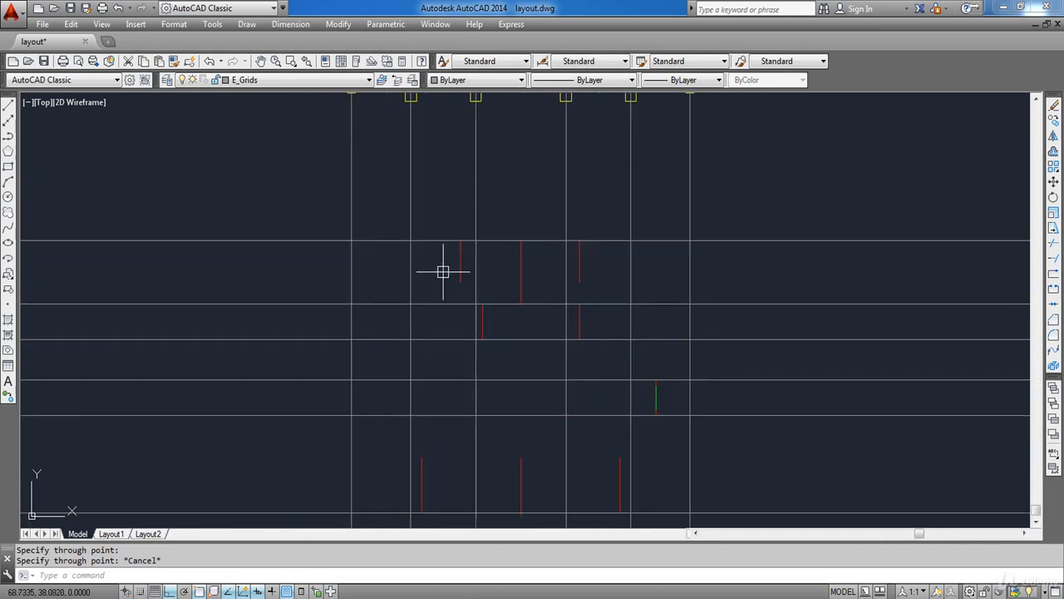
pyautogui.scroll(4, 444, 271)
pyautogui.press('Return')
pyautogui.click(483, 210)
pyautogui.click(482, 240)
pyautogui.press('Escape')
pyautogui.press('Return')
pyautogui.click(536, 380)
pyautogui.click(539, 391)
pyautogui.press('Escape')
# - Draw vertical construction lines along the central core's middle dividing wall and its east wall
pyautogui.press('Return')
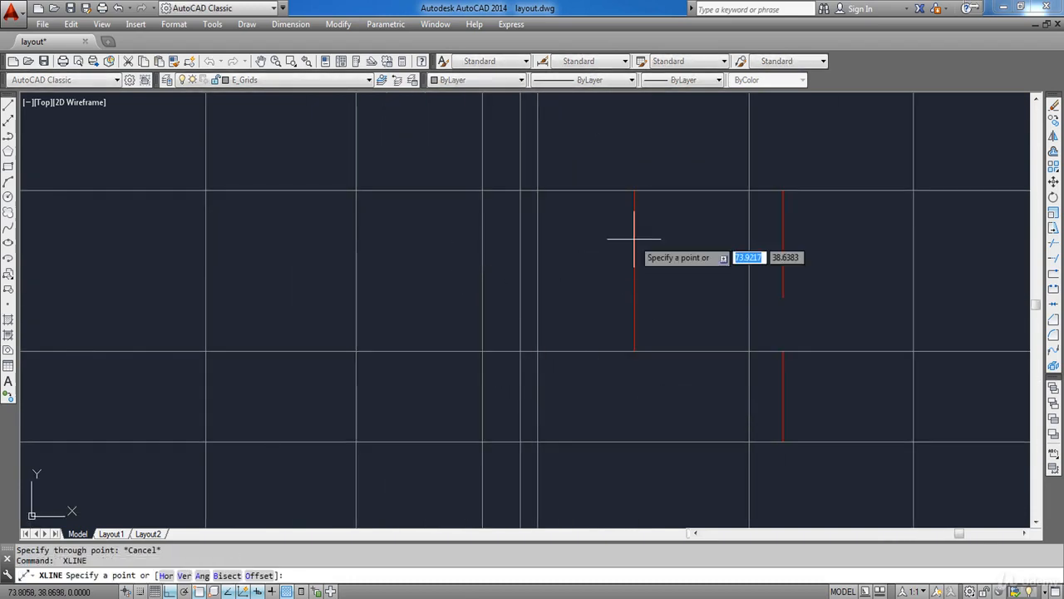
pyautogui.click(635, 240)
pyautogui.click(633, 260)
pyautogui.press('Escape')
pyautogui.press('Return')
pyautogui.moveTo(774, 209); pyautogui.dragTo(519, 223, button='middle')
pyautogui.click(527, 225)
pyautogui.click(526, 260)
pyautogui.press('Escape')
# - Draw a vertical construction line along the west side of the small square core
pyautogui.moveTo(608, 236); pyautogui.dragTo(587, 87, button='middle')
pyautogui.scroll(2, 723, 482)
pyautogui.press('Return')
pyautogui.click(675, 391)
pyautogui.click(675, 415)
pyautogui.press('Return')
# - Draw vertical construction lines along the easternmost and westernmost short walls rising from the building's south edge
pyautogui.scroll(-8, 641, 269)
pyautogui.scroll(6, 622, 332)
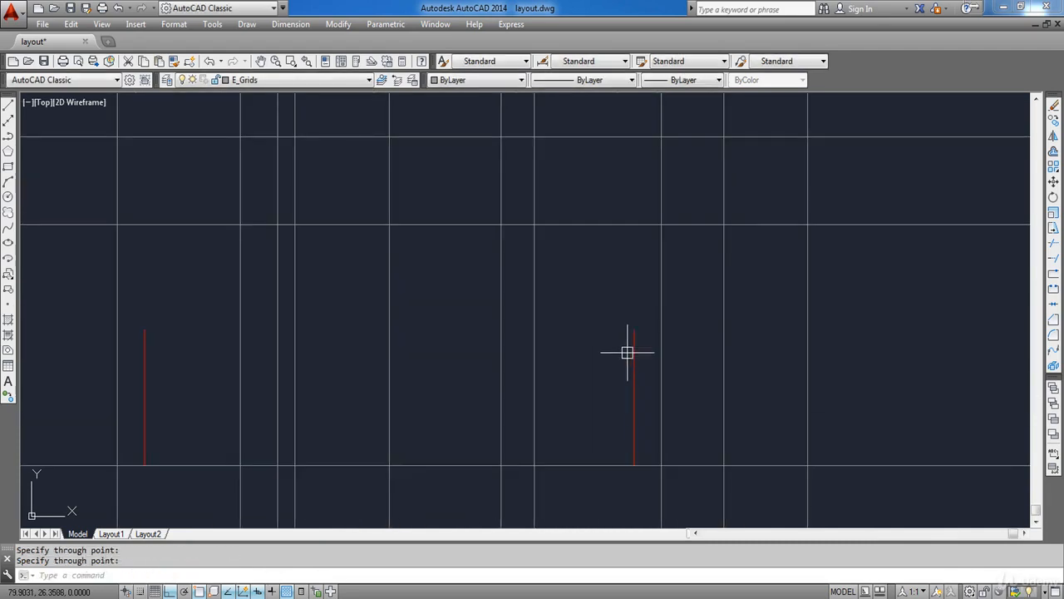
pyautogui.press('Return')
pyautogui.click(633, 357)
pyautogui.click(633, 373)
pyautogui.press('Escape')
pyautogui.moveTo(184, 357); pyautogui.dragTo(497, 314, button='middle')
pyautogui.press('Return')
pyautogui.click(457, 312)
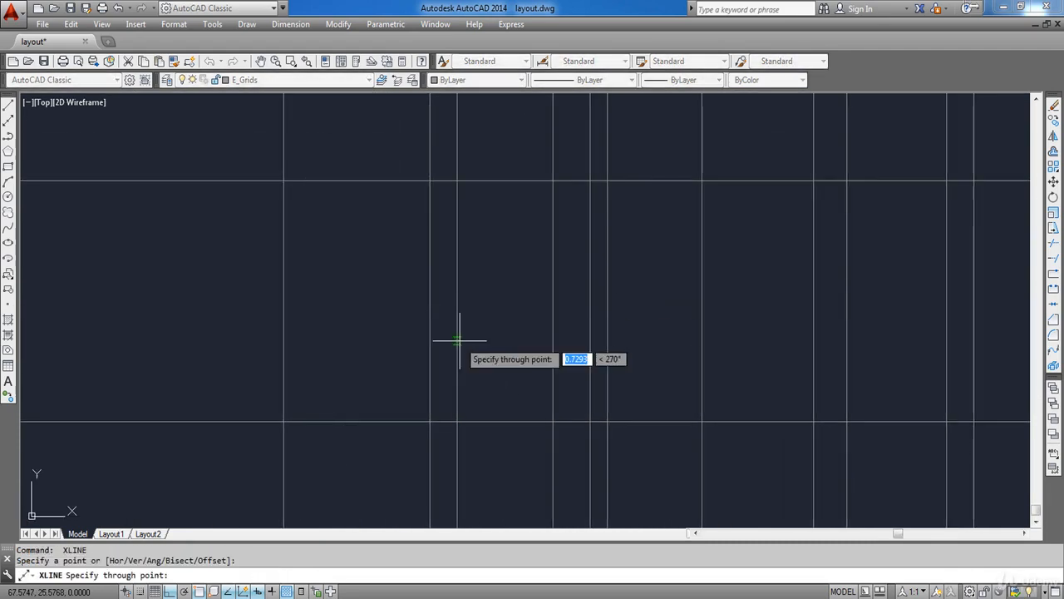
pyautogui.scroll(-5, 467, 326)
pyautogui.moveTo(579, 274); pyautogui.dragTo(565, 350, button='middle')
pyautogui.press('Escape')
# - Select all the construction lines and send them behind the walls, beams and columns in the draw order
pyautogui.moveTo(619, 265); pyautogui.dragTo(607, 334, button='middle')
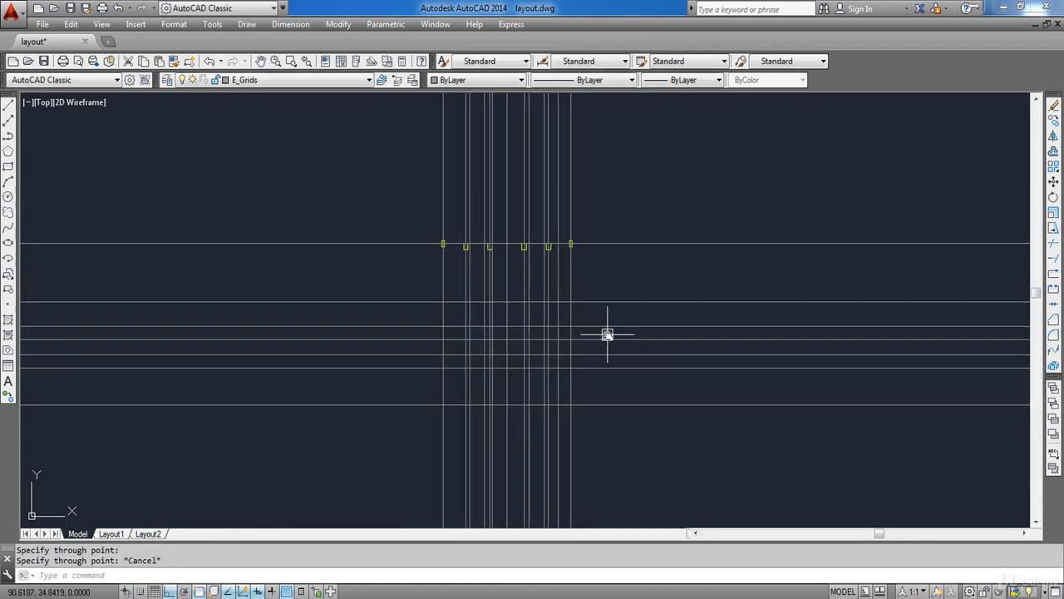
pyautogui.click(689, 451)
pyautogui.click(649, 211)
pyautogui.click(666, 170)
pyautogui.click(313, 152)
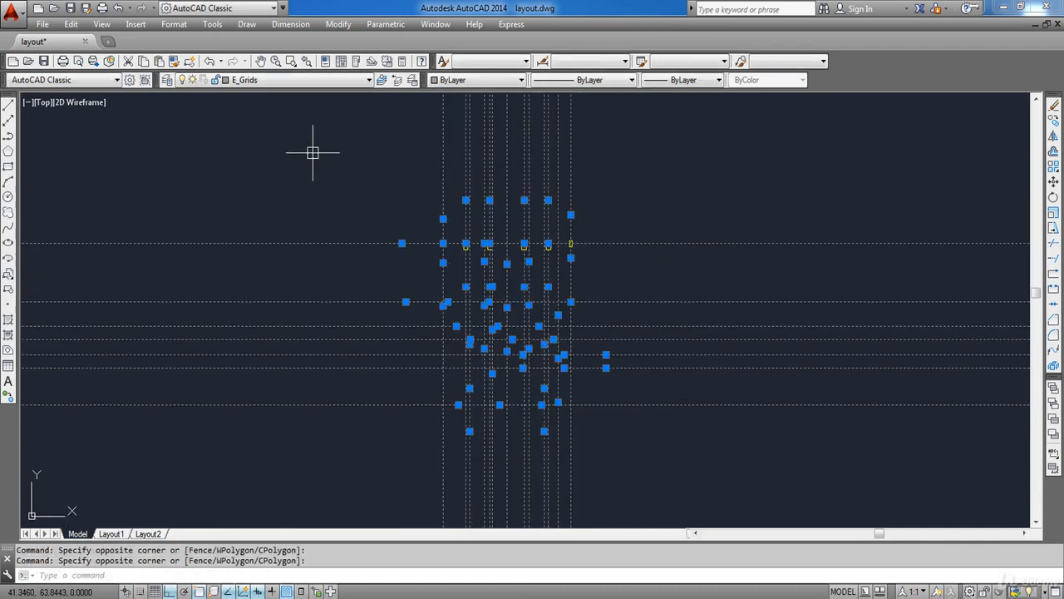
pyautogui.rightClick(437, 151)
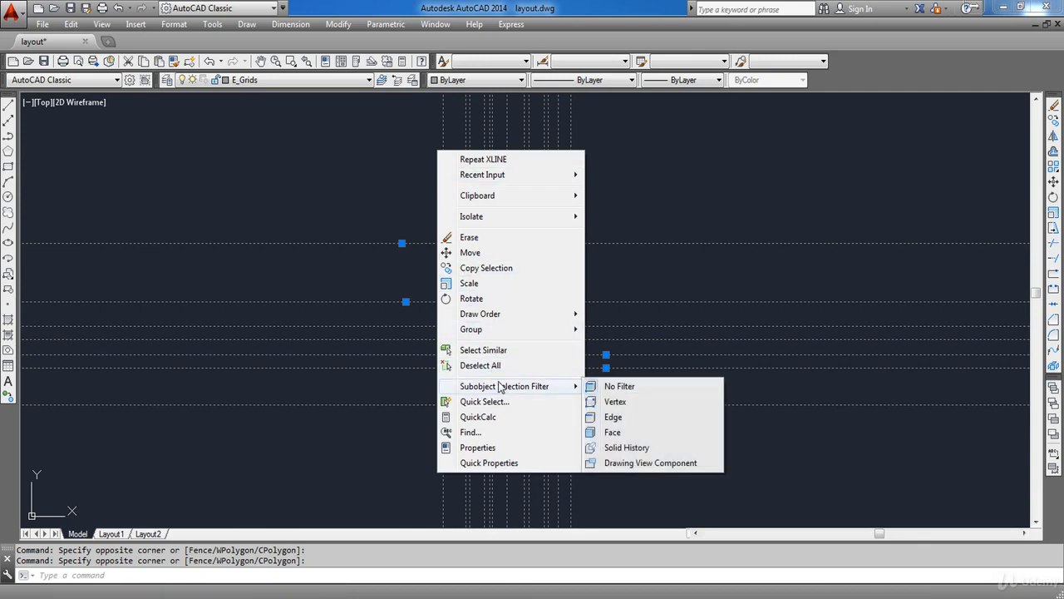
pyautogui.moveTo(501, 319)
pyautogui.click(646, 330)
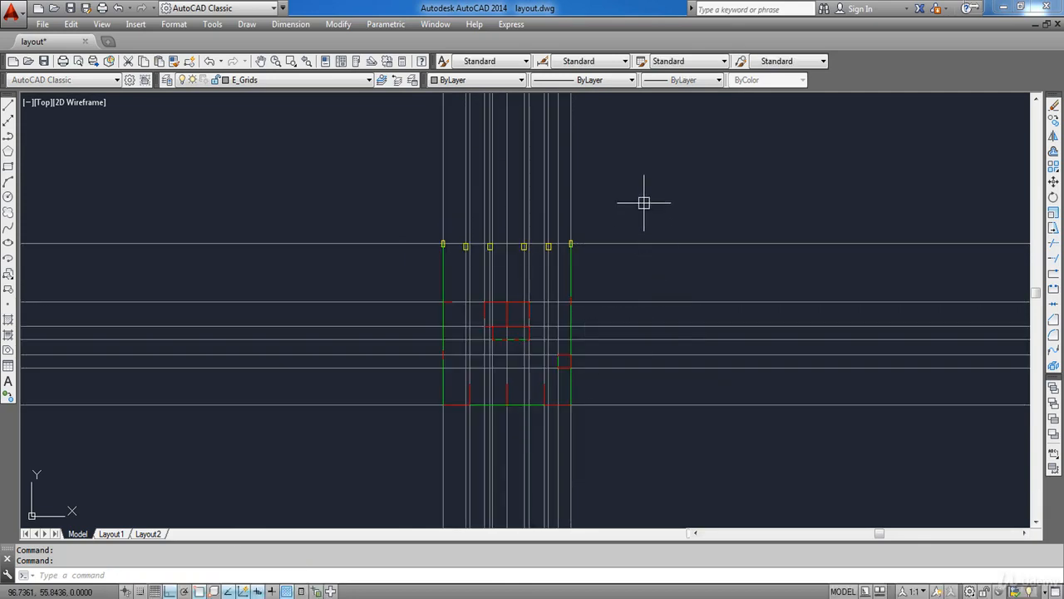
# - Draw a rectangle around the whole floor plan, leaving a margin on every side, as a trimming boundary
pyautogui.moveTo(613, 250); pyautogui.dragTo(632, 209, button='middle')
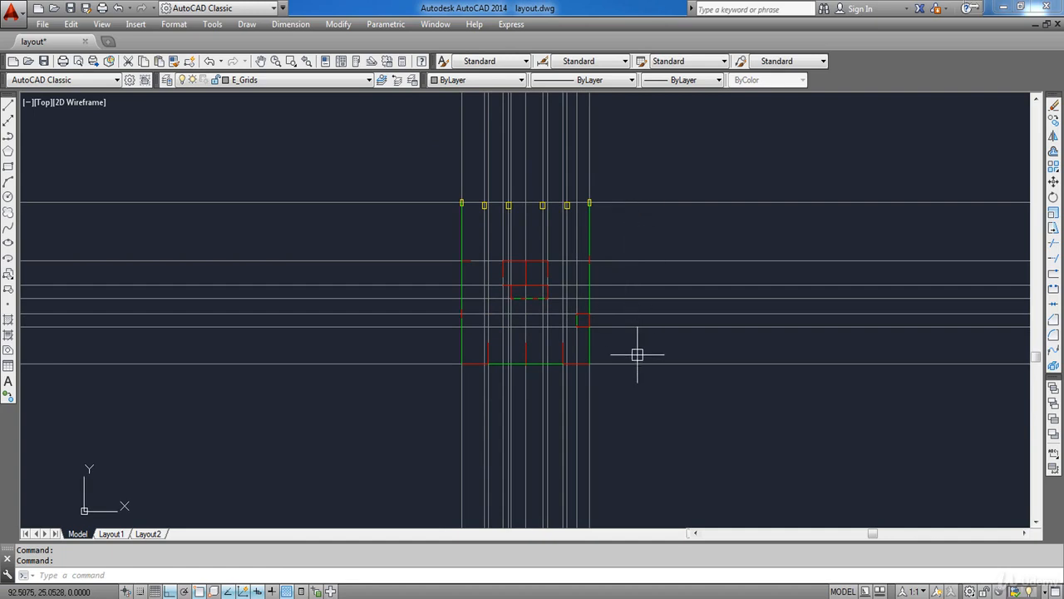
pyautogui.write('rec')
pyautogui.press('Return')
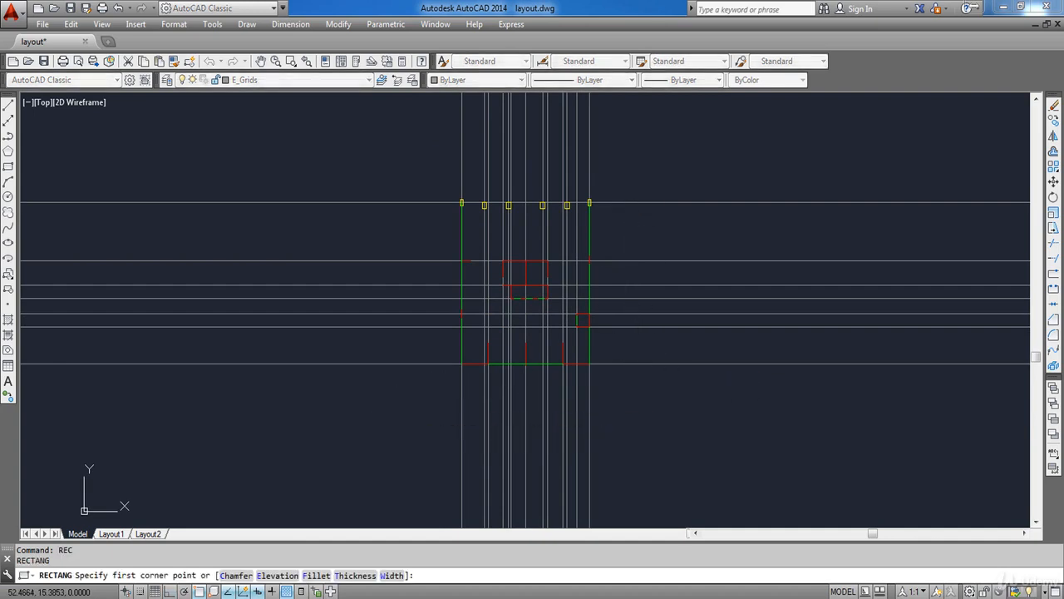
pyautogui.click(398, 414)
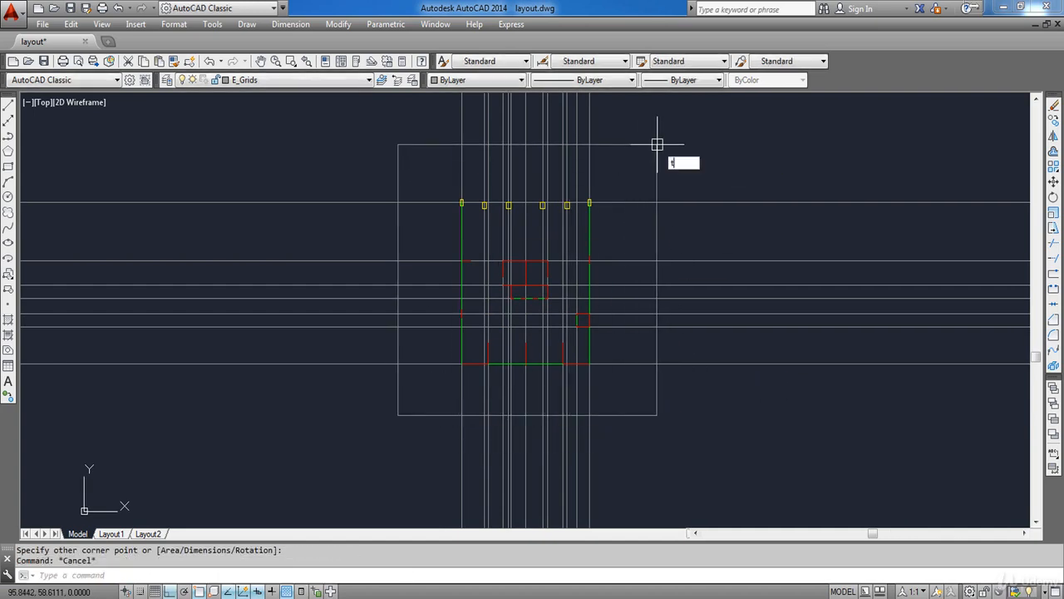
# - Trim the horizontal grid lines outside the rectangle's east and west edges, using the rectangle as the cutting edge
pyautogui.press('Return')
pyautogui.click(615, 158)
pyautogui.click(609, 127)
pyautogui.press('Return')
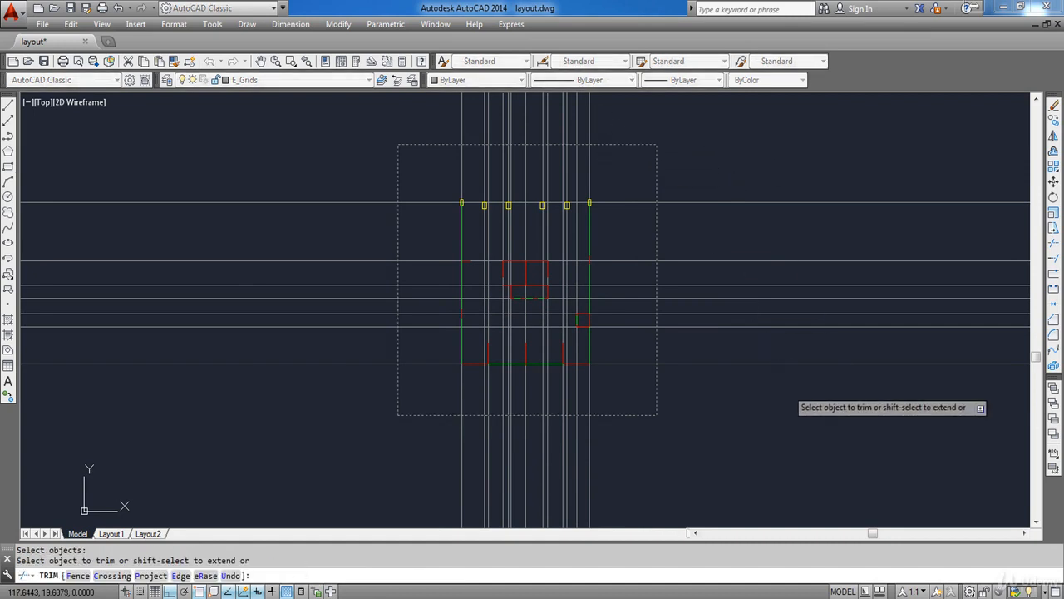
pyautogui.click(787, 389)
pyautogui.click(720, 153)
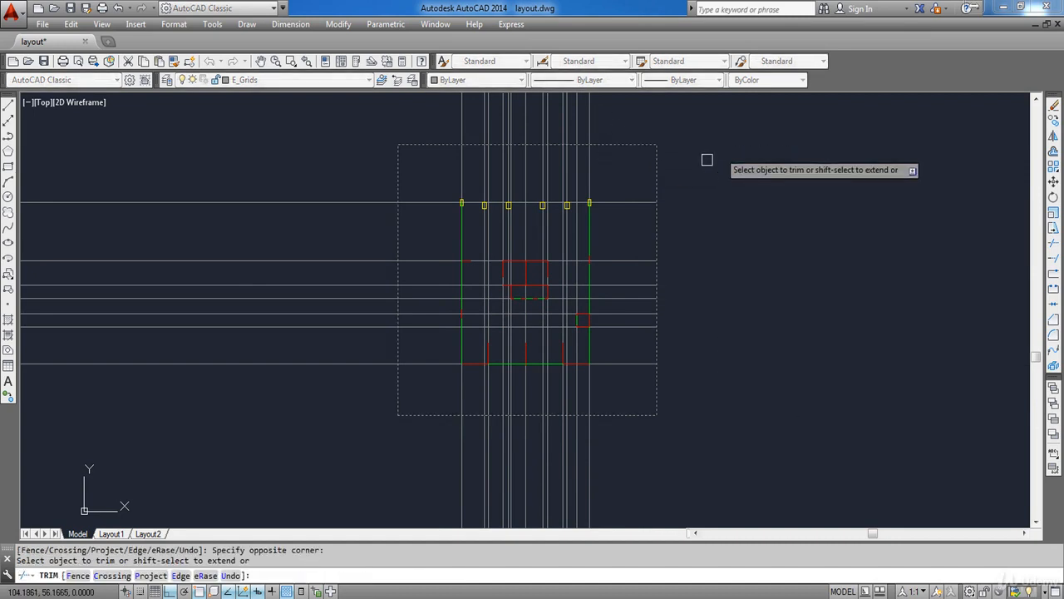
pyautogui.click(260, 153)
pyautogui.click(234, 403)
# - Trim the vertical grid lines beyond the rectangle's south and north edges
pyautogui.moveTo(487, 416); pyautogui.dragTo(458, 318, button='middle')
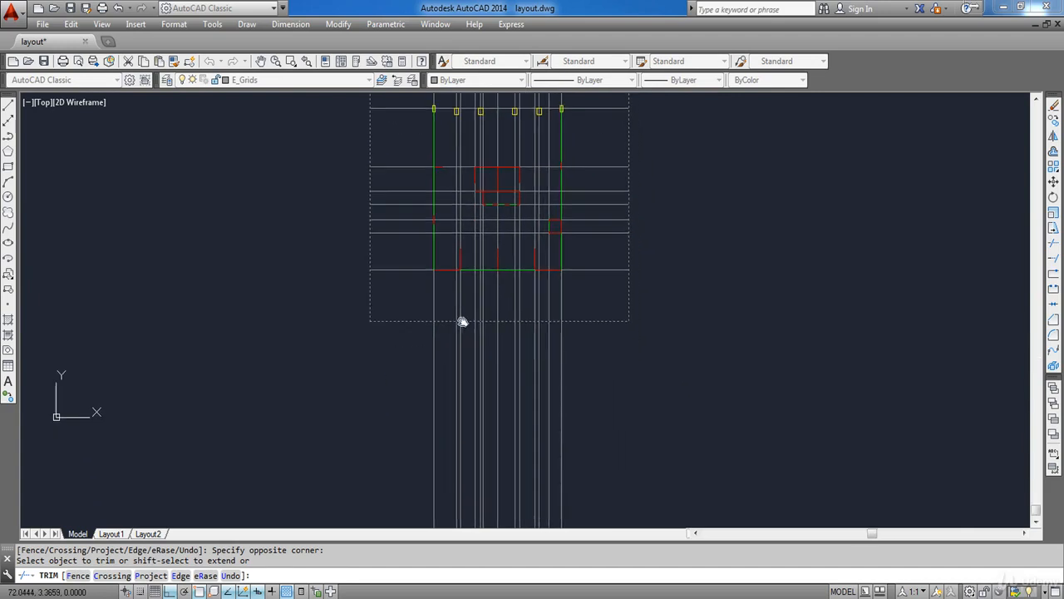
pyautogui.click(629, 422)
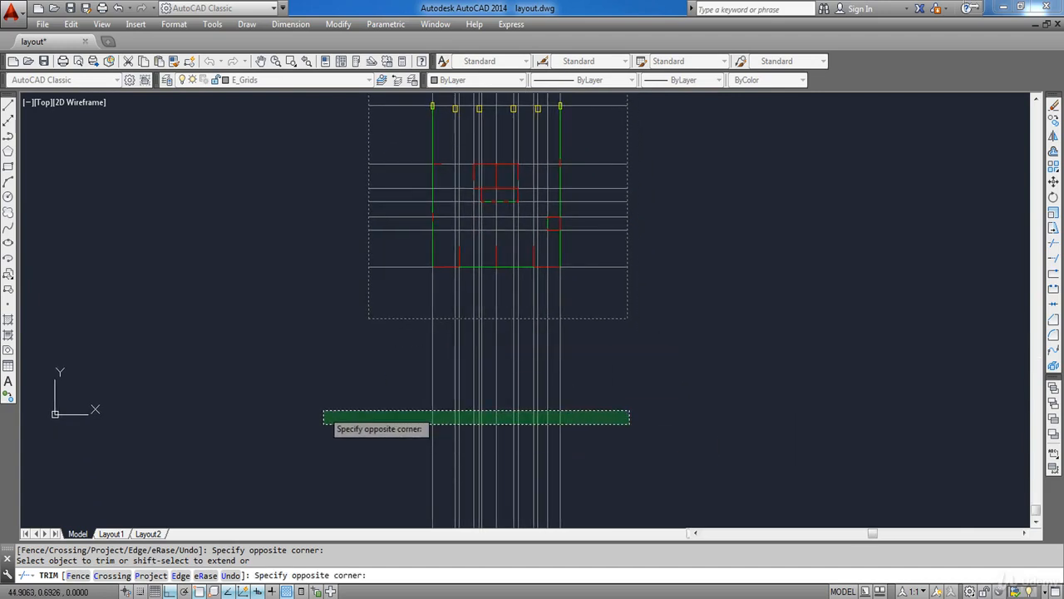
pyautogui.click(324, 414)
pyautogui.moveTo(491, 327); pyautogui.dragTo(488, 423, button='middle')
pyautogui.press('Escape')
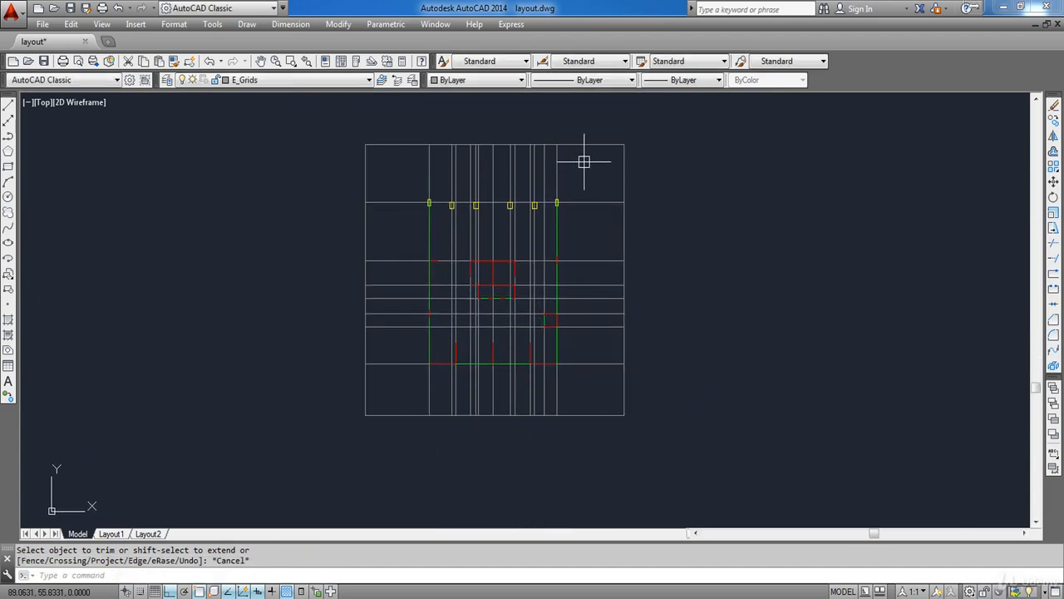
# - Erase the boundary rectangle around the trimmed grid lines
pyautogui.moveTo(582, 162); pyautogui.dragTo(592, 222, button='middle')
pyautogui.moveTo(493, 336); pyautogui.dragTo(549, 316, button='middle')
pyautogui.press('Escape')
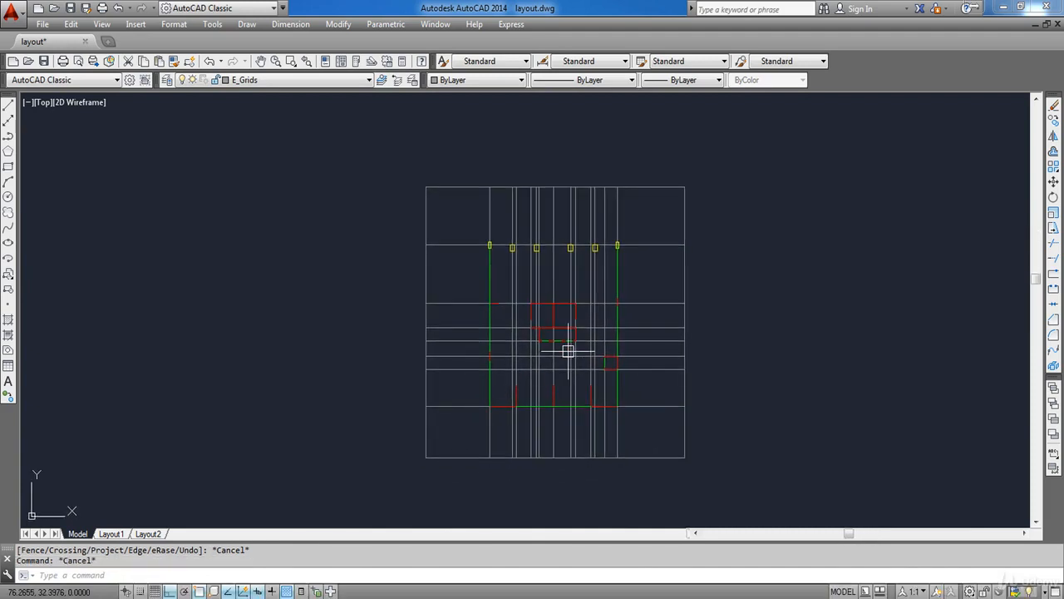
pyautogui.click(659, 460)
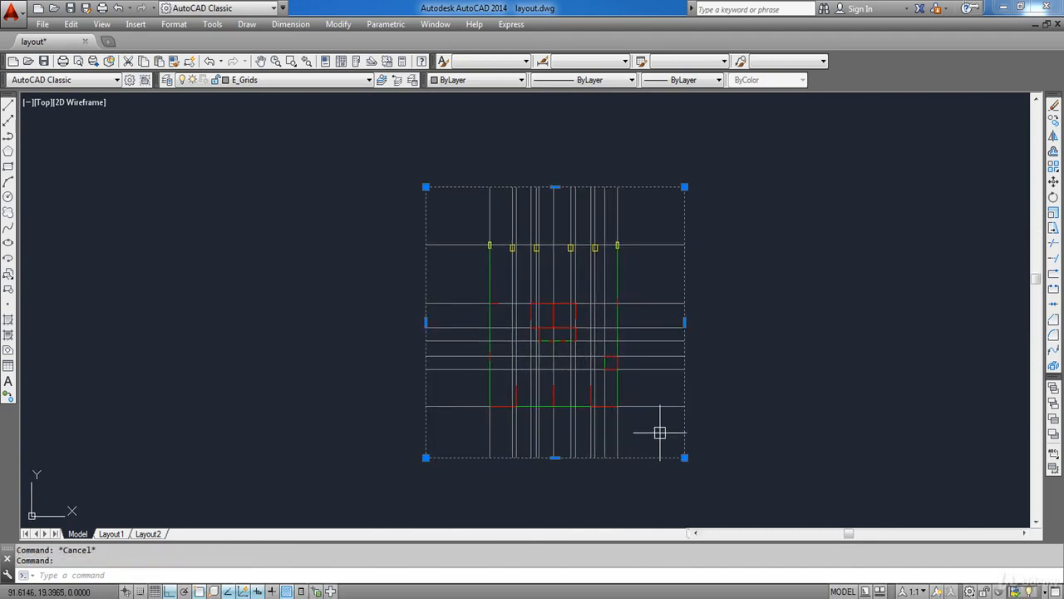
pyautogui.press('Delete')
pyautogui.scroll(-1, 652, 179)
pyautogui.moveTo(652, 179); pyautogui.dragTo(629, 245, button='middle')
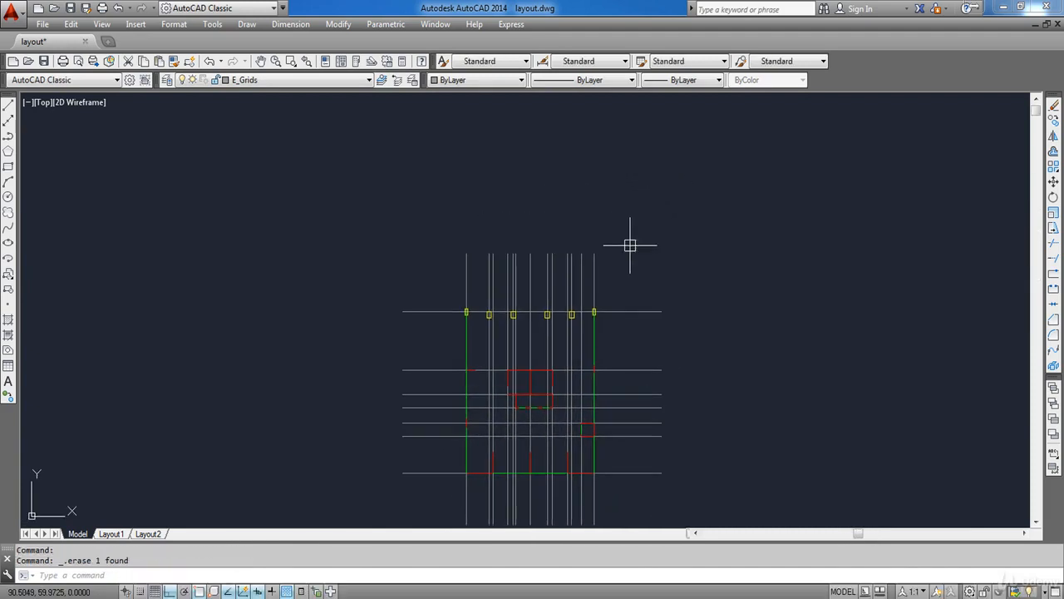
pyautogui.moveTo(591, 309); pyautogui.dragTo(589, 252, button='middle')
pyautogui.press('Escape')
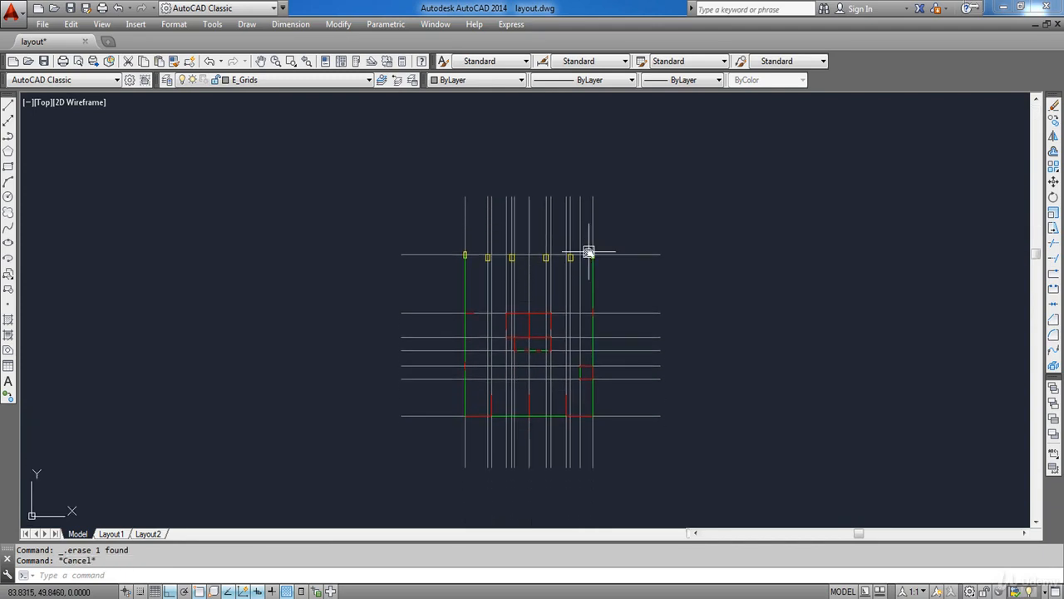
# - Thaw the E_Openings and E_Slabs layers so the slab and opening outlines are included in the plan
pyautogui.moveTo(588, 251)
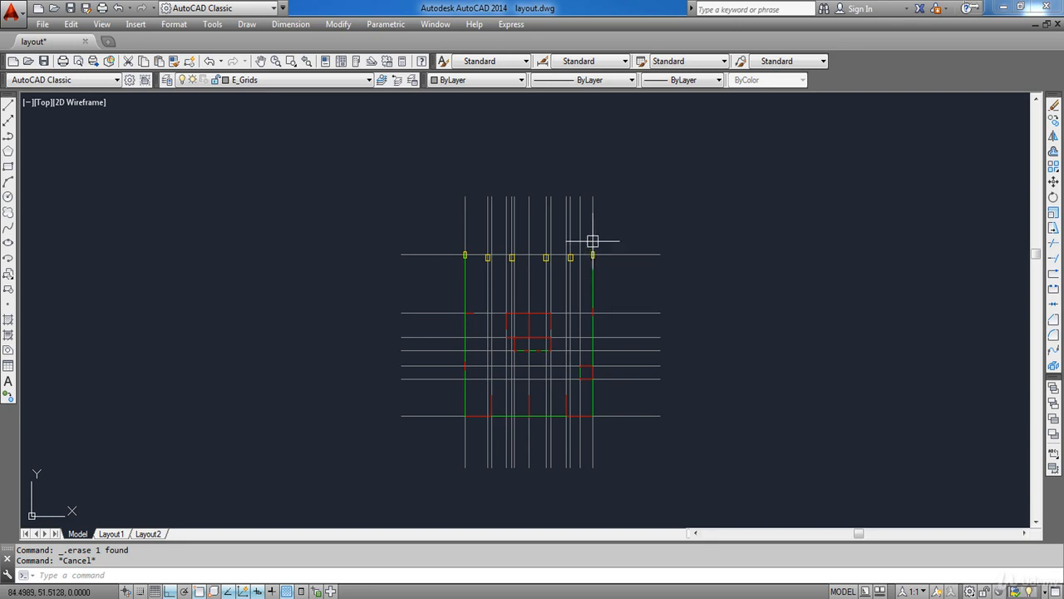
pyautogui.scroll(-2, 590, 234)
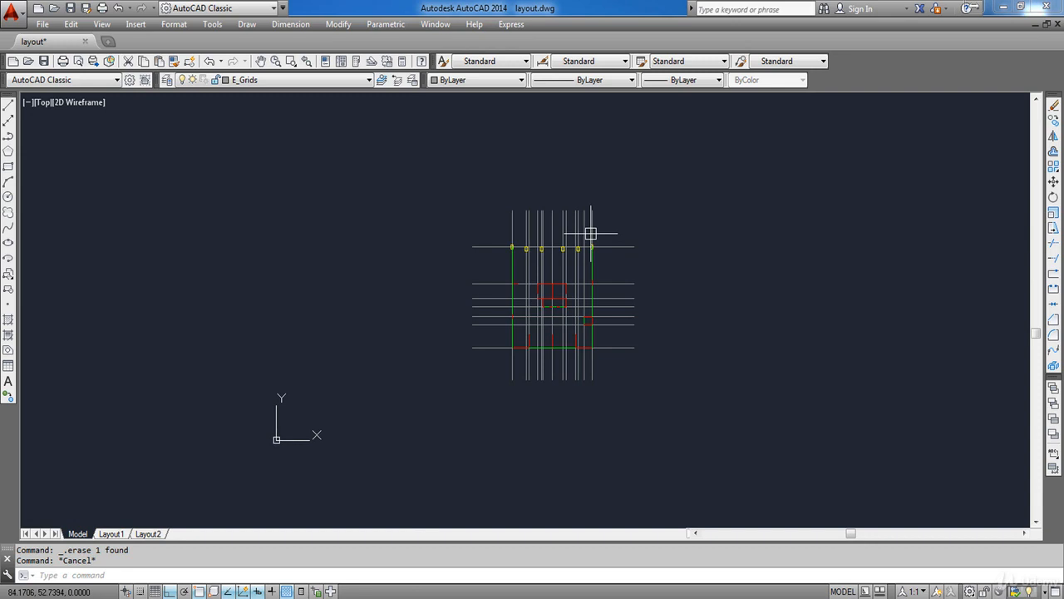
pyautogui.write('la')
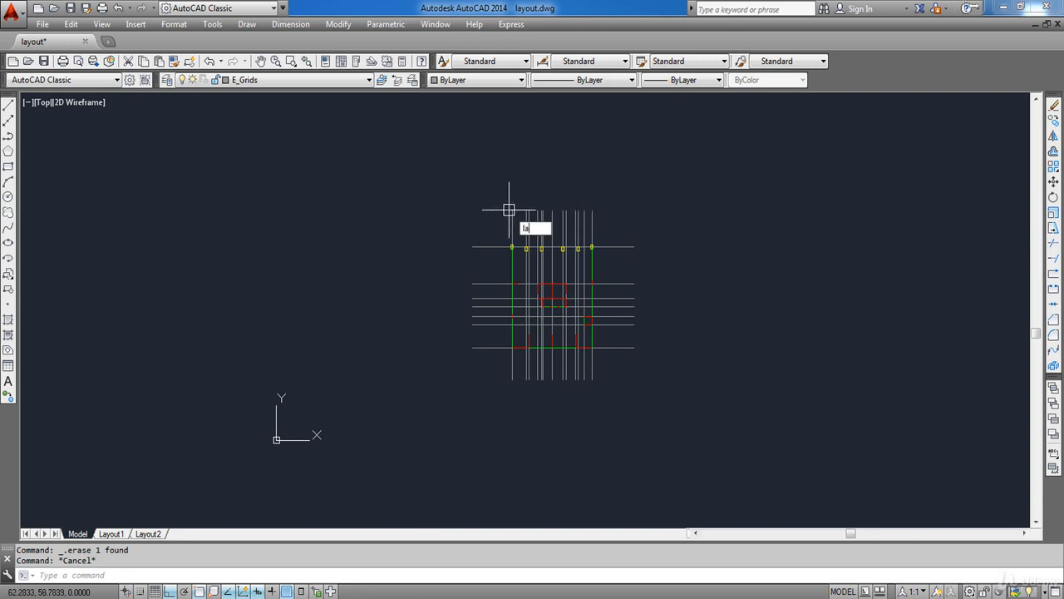
pyautogui.press('Return')
pyautogui.click(406, 238)
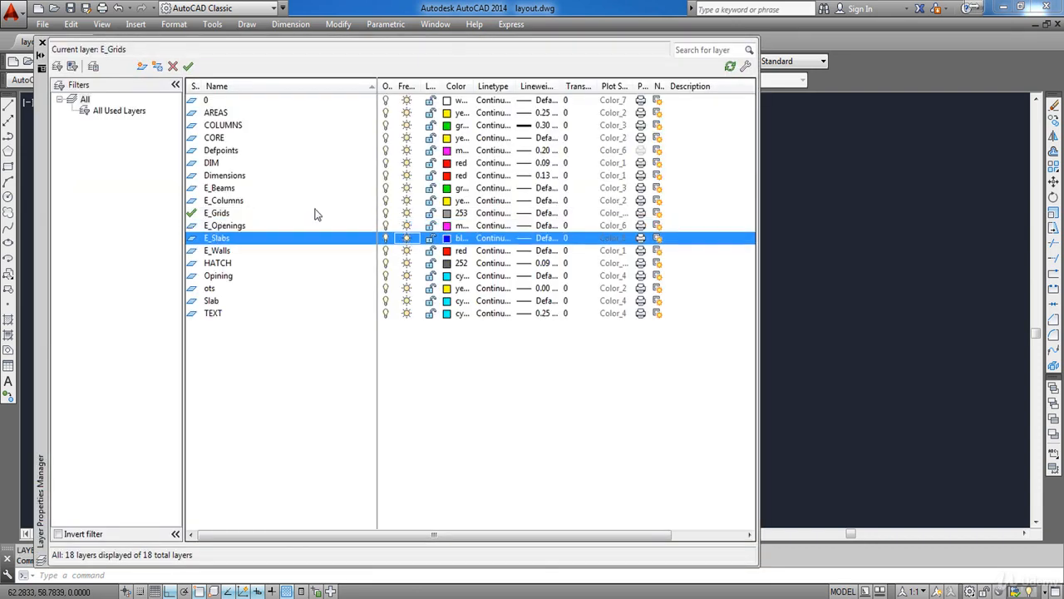
pyautogui.click(43, 42)
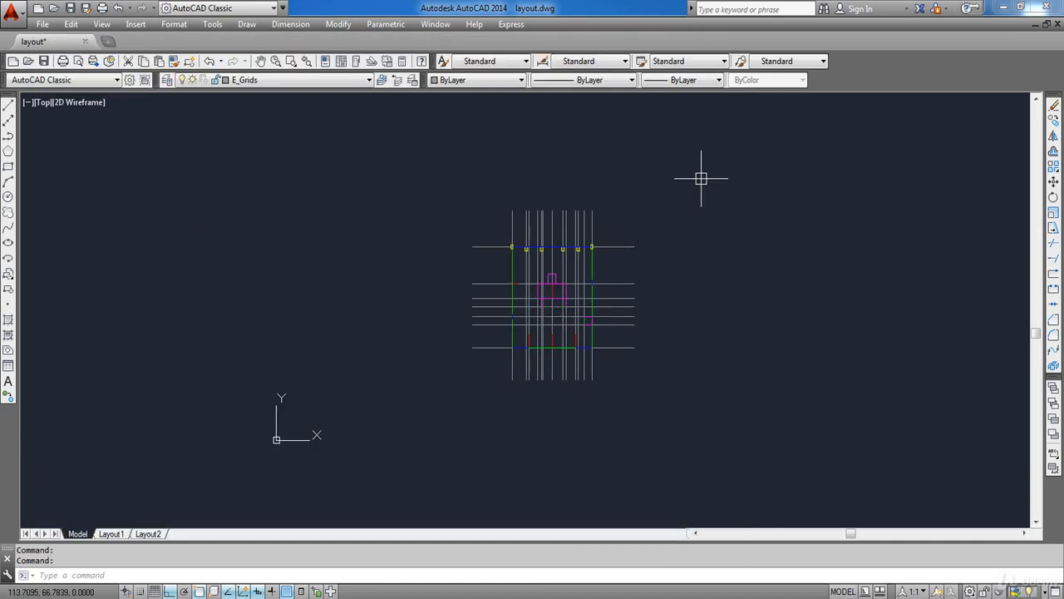
# - Move the entire plan with its grid lines from the southwest corner grid intersection to the origin at 0,0,0
pyautogui.click(1053, 180)
pyautogui.click(756, 153)
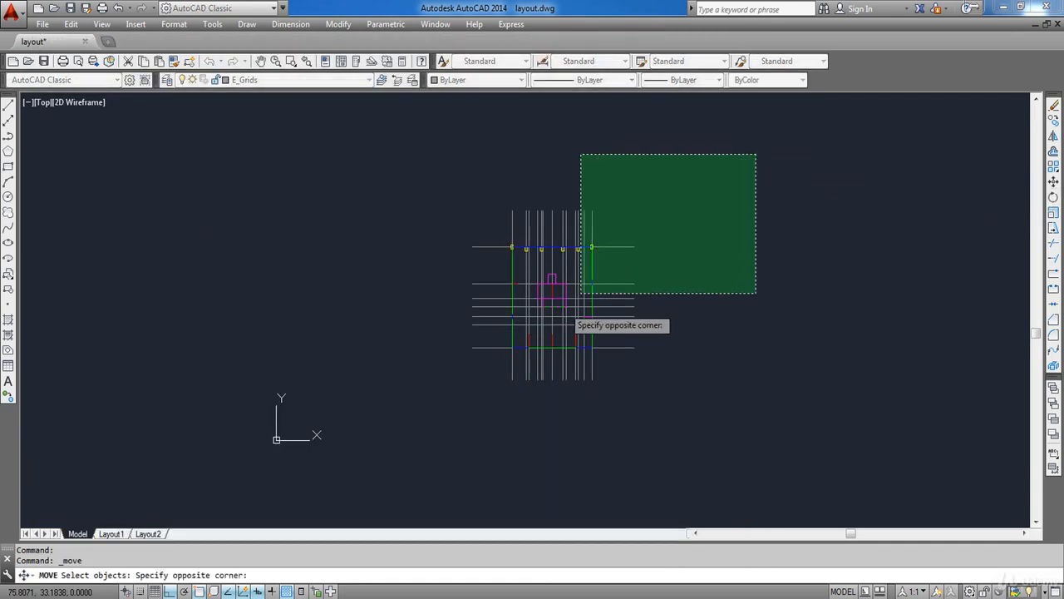
pyautogui.click(386, 437)
pyautogui.scroll(6, 513, 359)
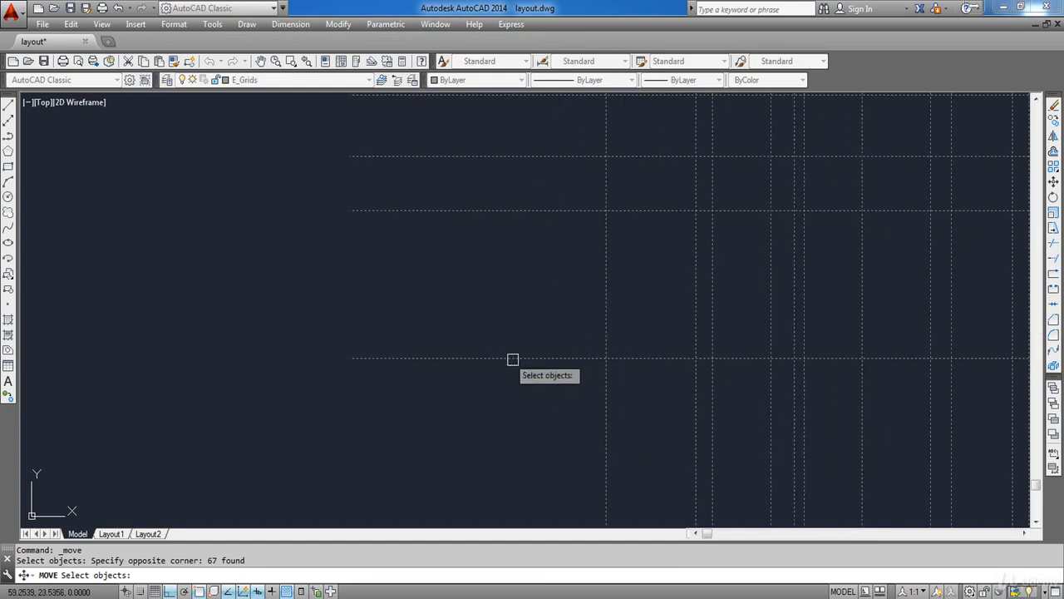
pyautogui.press('Return')
pyautogui.scroll(5, 582, 366)
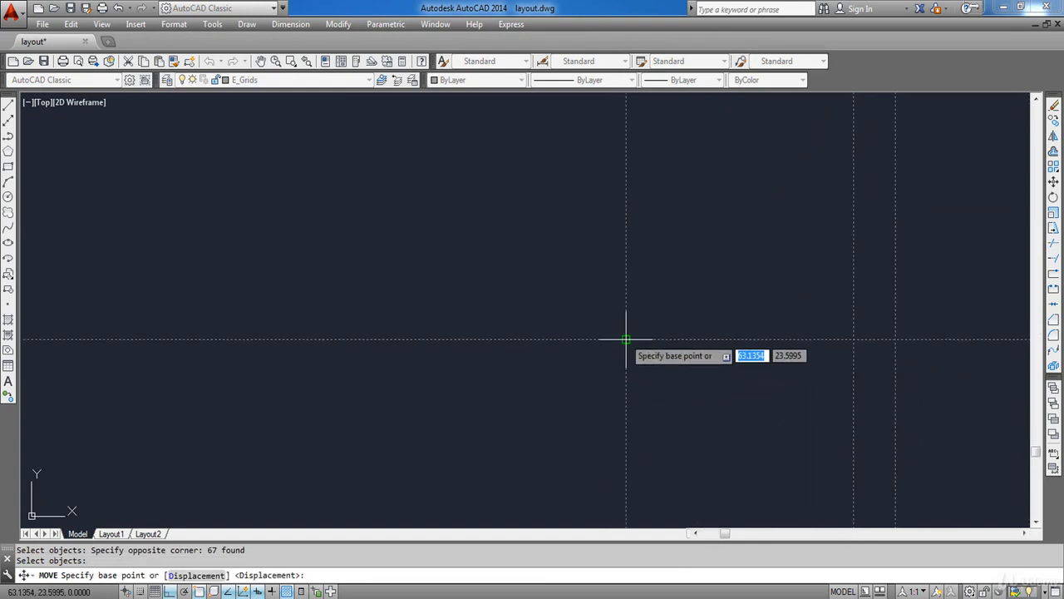
pyautogui.click(626, 340)
pyautogui.scroll(-3, 515, 287)
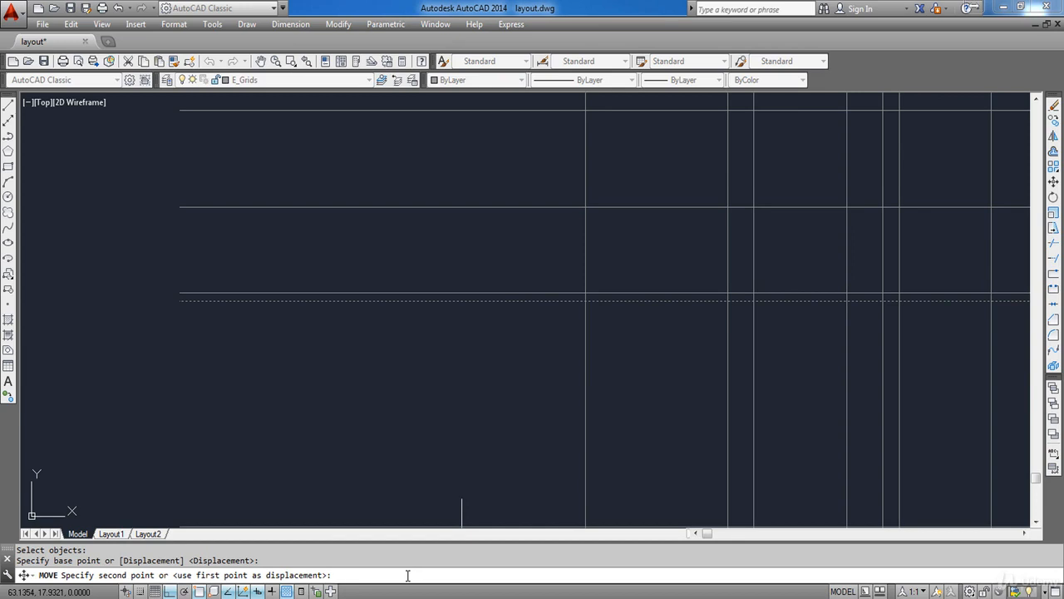
pyautogui.write('0,0,0')
pyautogui.press('Return')
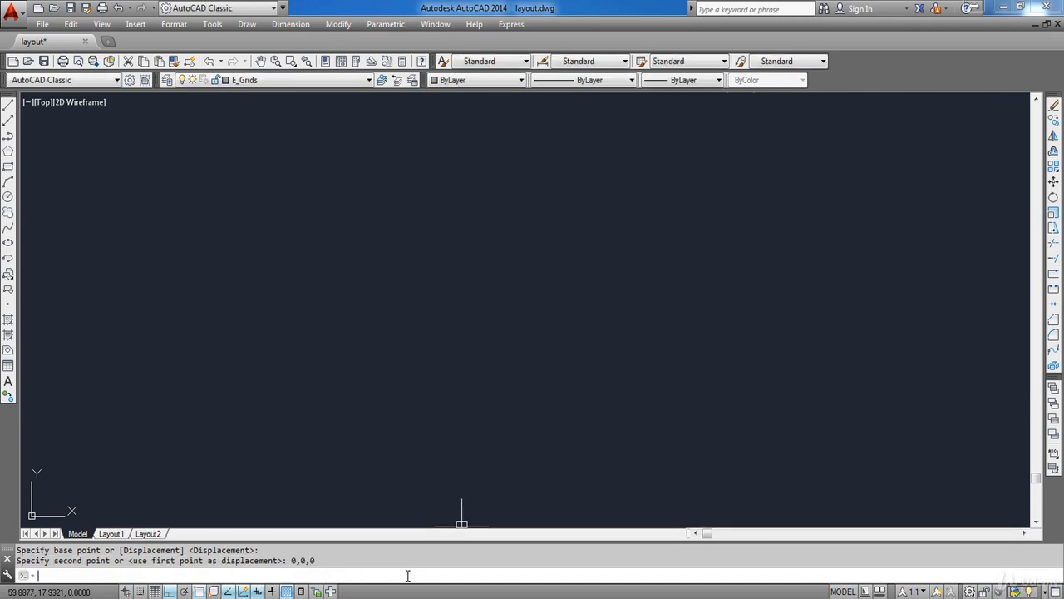
pyautogui.middleClick(516, 137)
pyautogui.middleClick(516, 137)
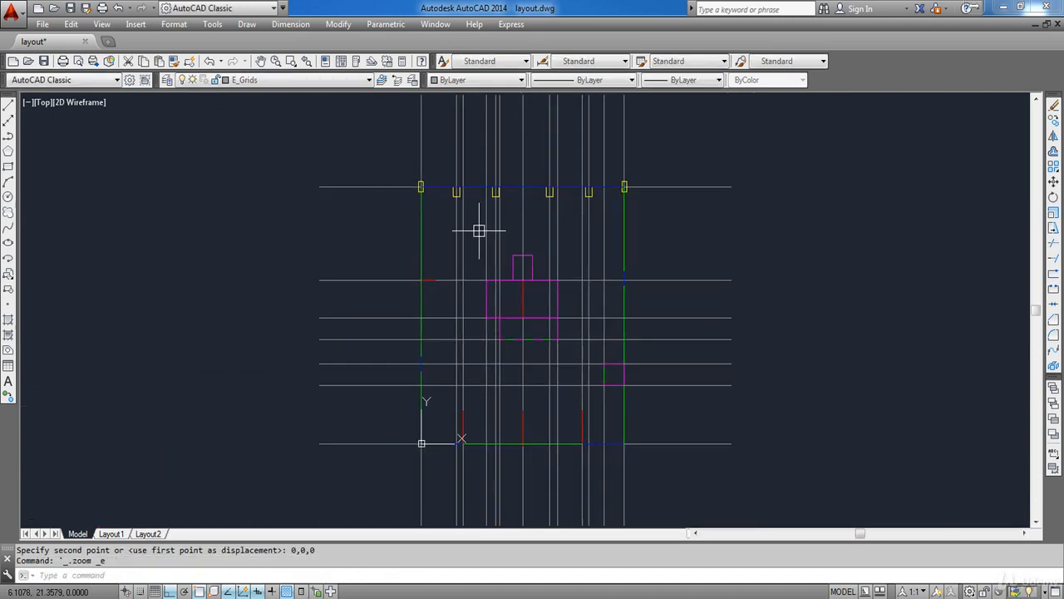
# - Purge all unused items from the drawing, including nested items
pyautogui.scroll(-3, 435, 323)
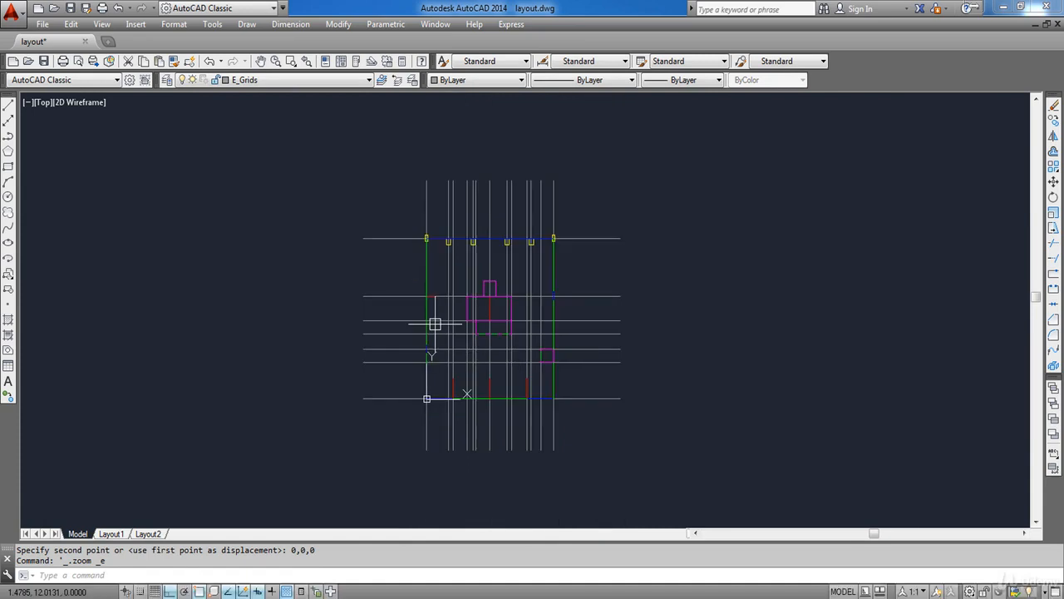
pyautogui.write('purge')
pyautogui.press('Return')
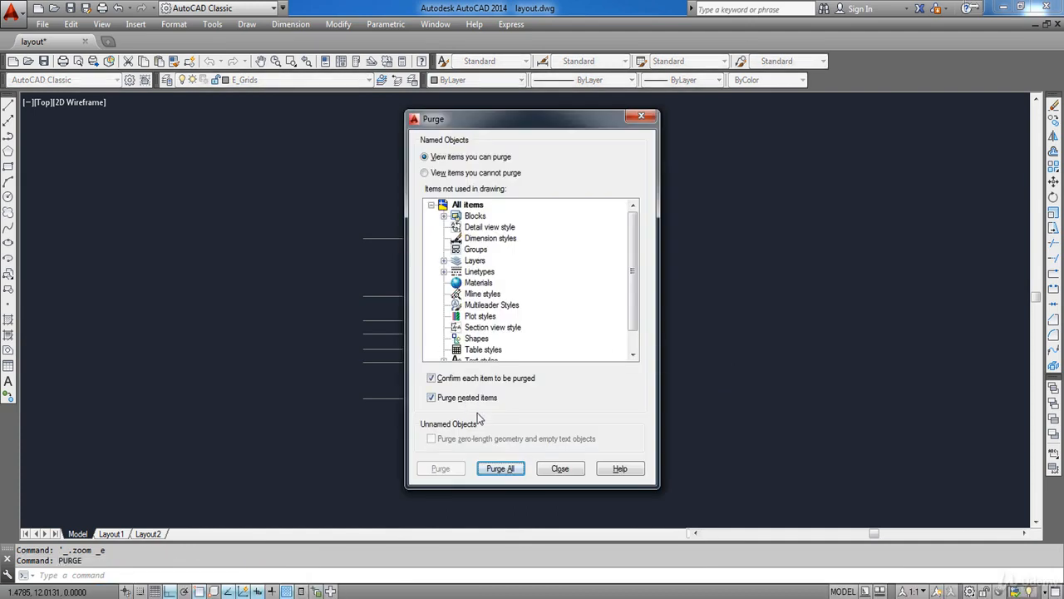
pyautogui.click(497, 471)
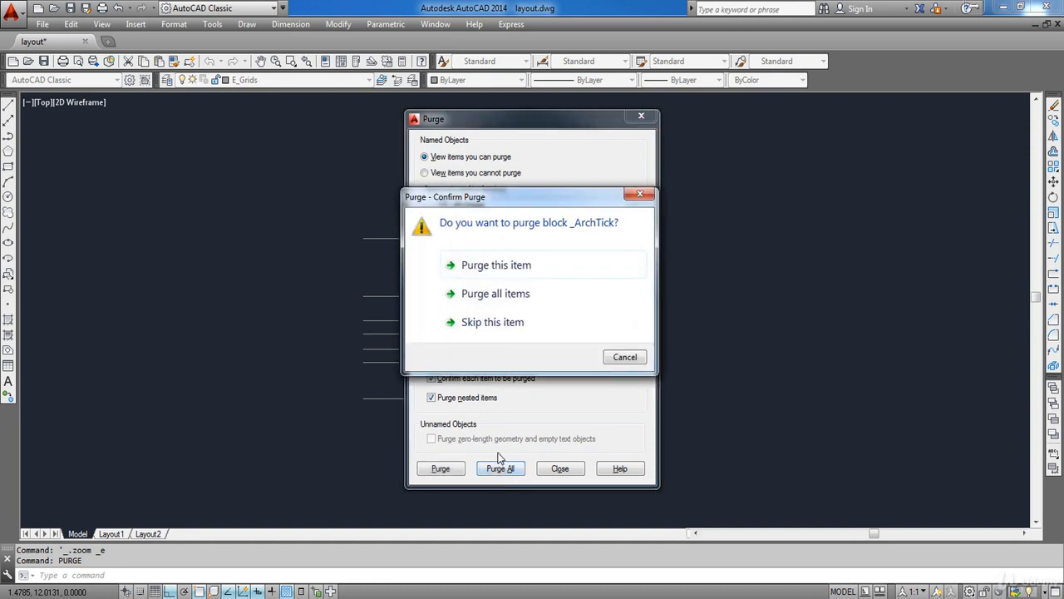
pyautogui.click(513, 296)
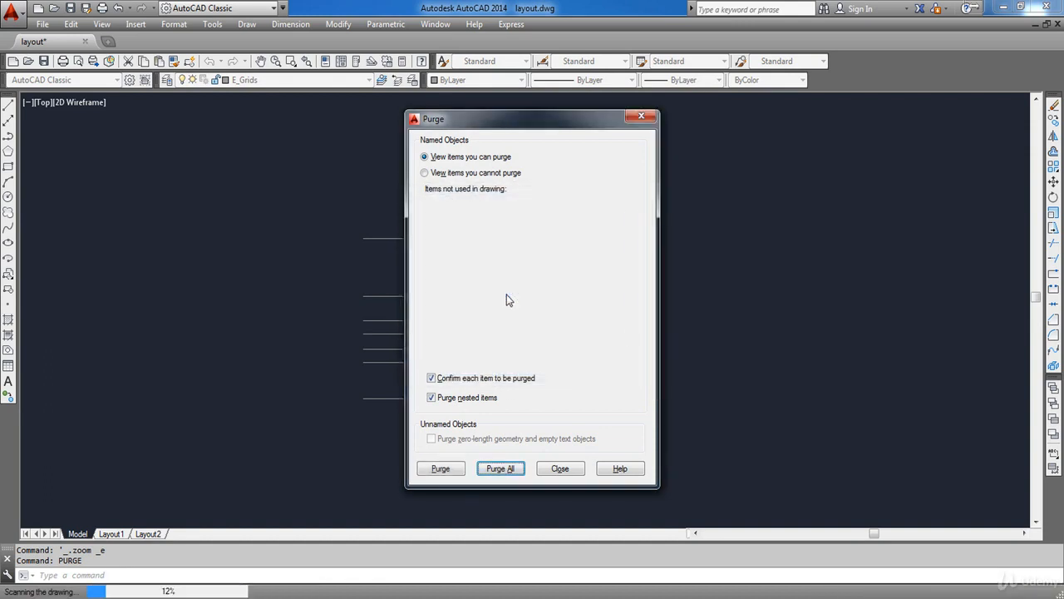
pyautogui.click(559, 469)
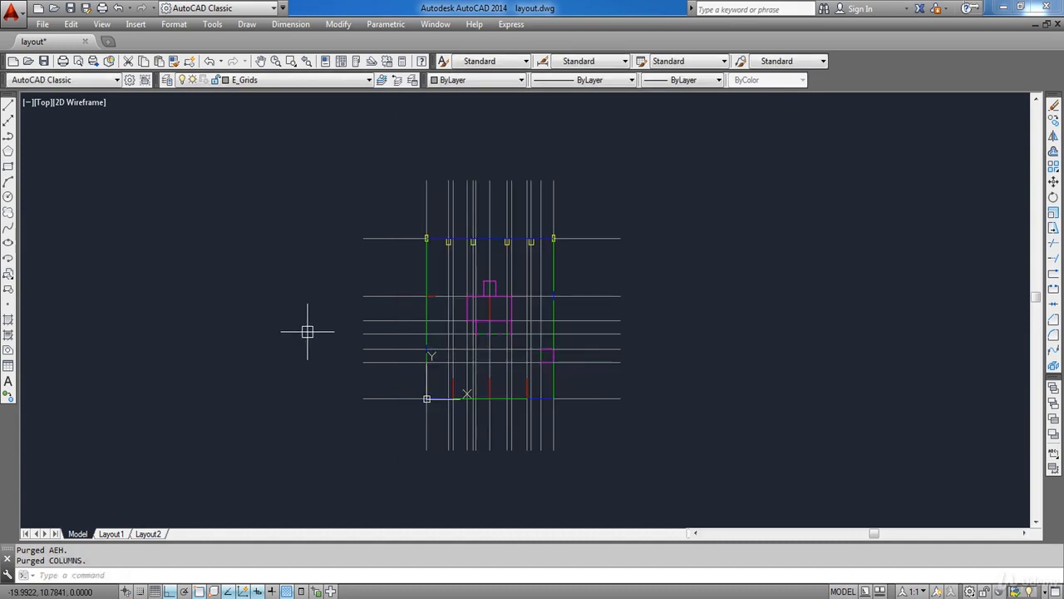
# - Save the drawing as layout.dxf in the Tutorial folder, using the AutoCAD 2010/LT2010 DXF format
pyautogui.click(44, 24)
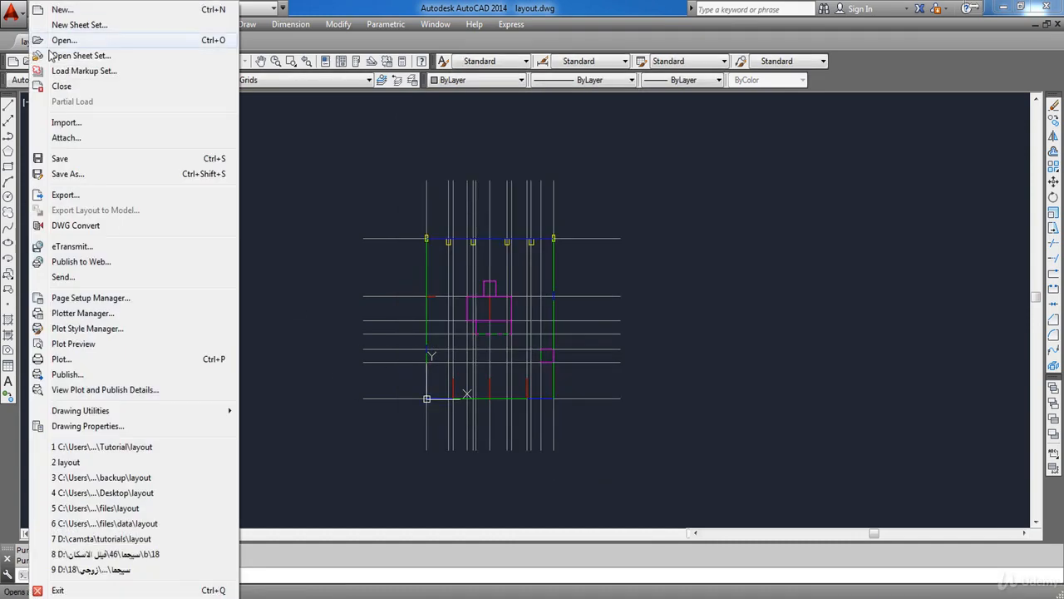
pyautogui.click(80, 175)
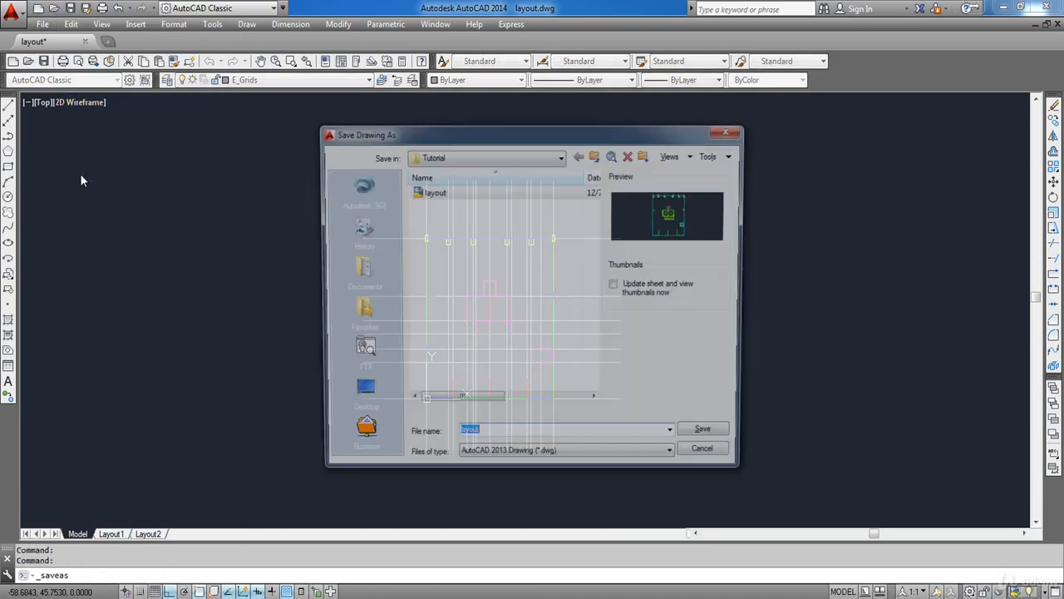
pyautogui.click(569, 460)
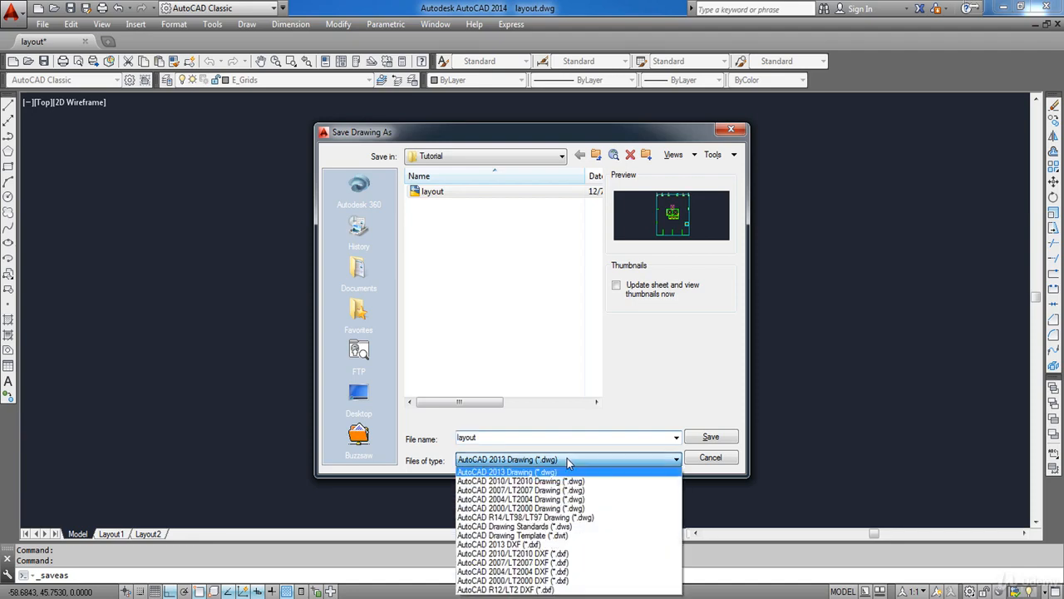
pyautogui.click(585, 552)
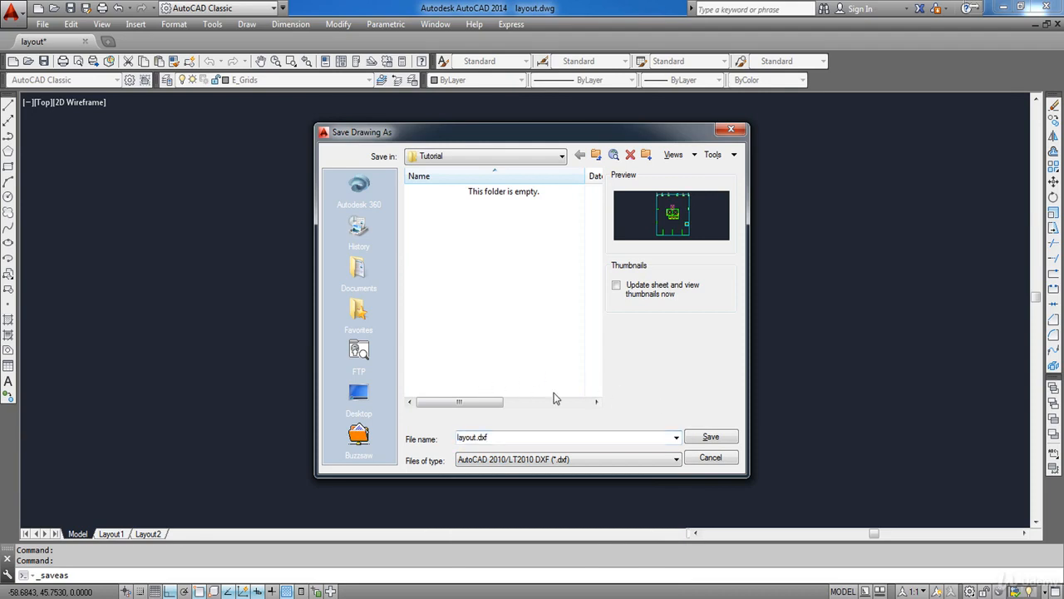
pyautogui.click(711, 436)
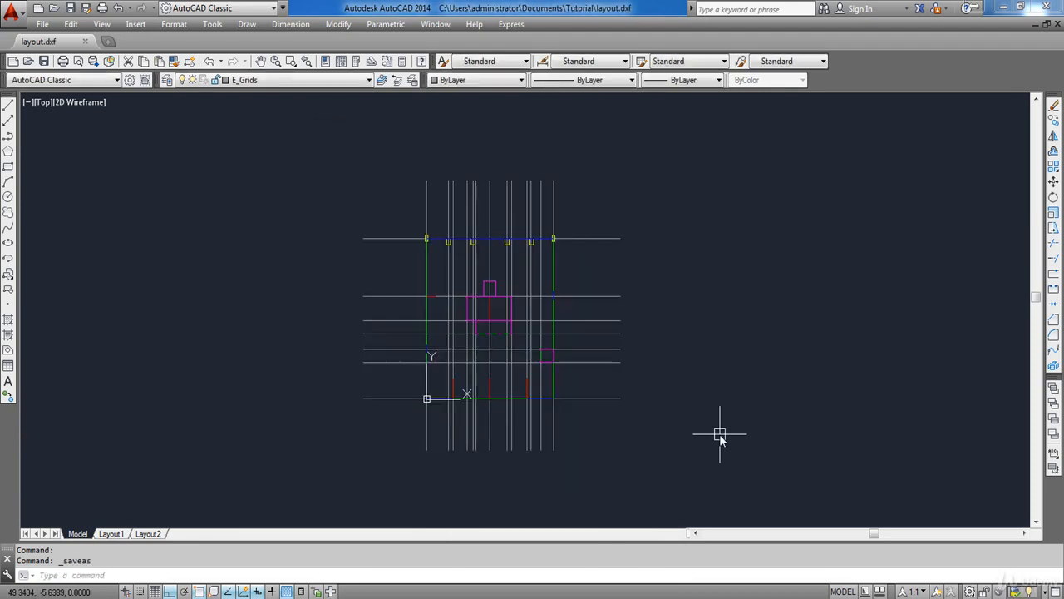